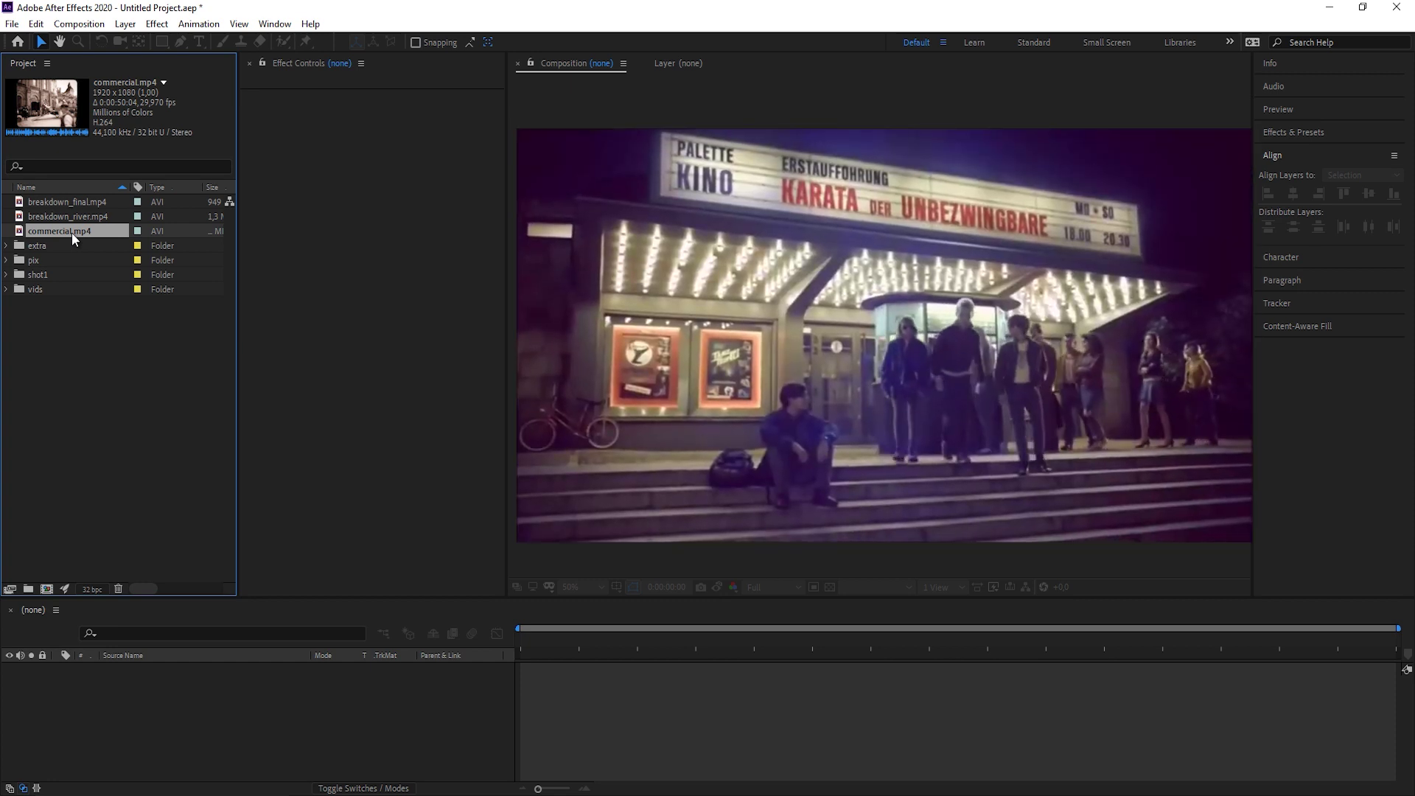
Create a composition from commercial.mp4 and scrub through its footage between about 10 and 20 seconds.
drag(72, 232, 48, 588)
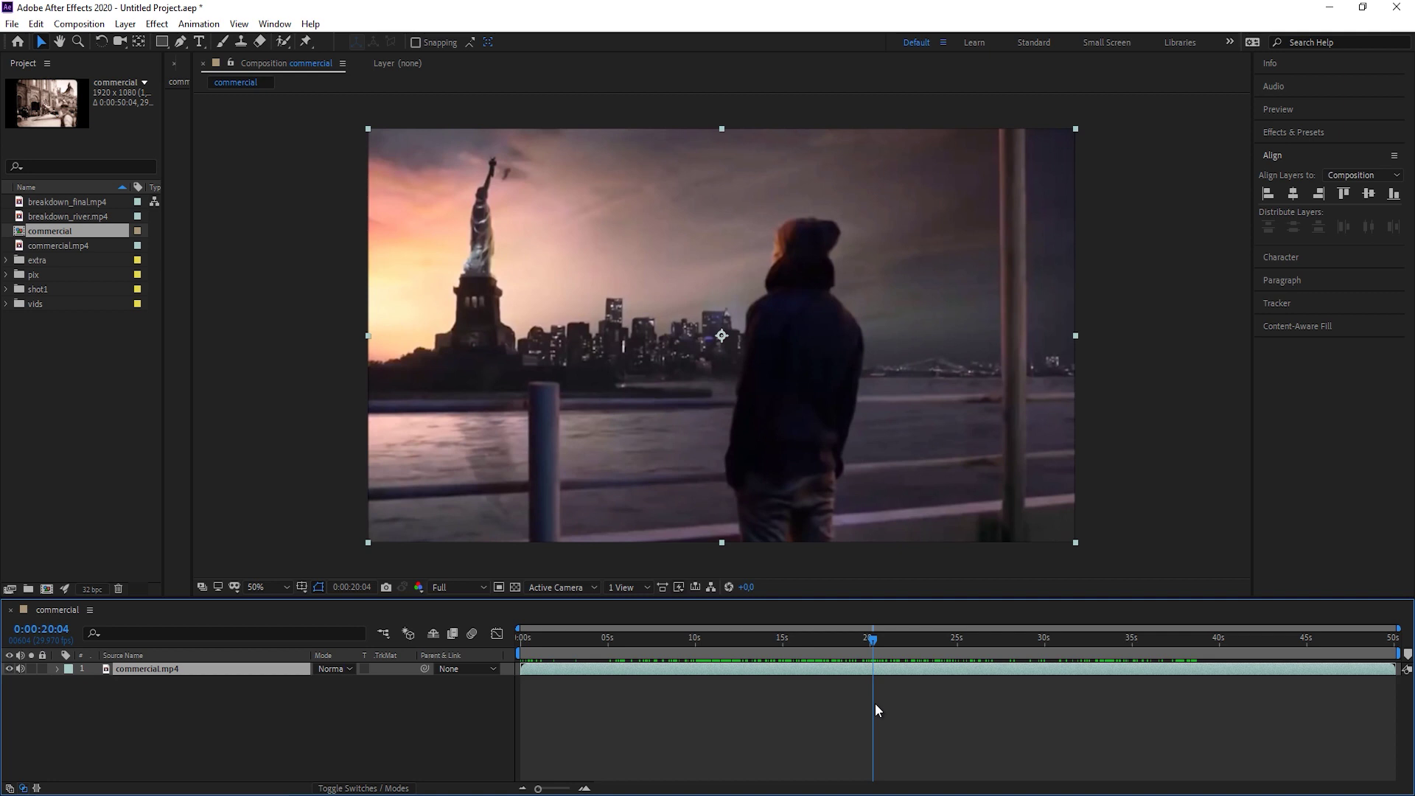
click(870, 643)
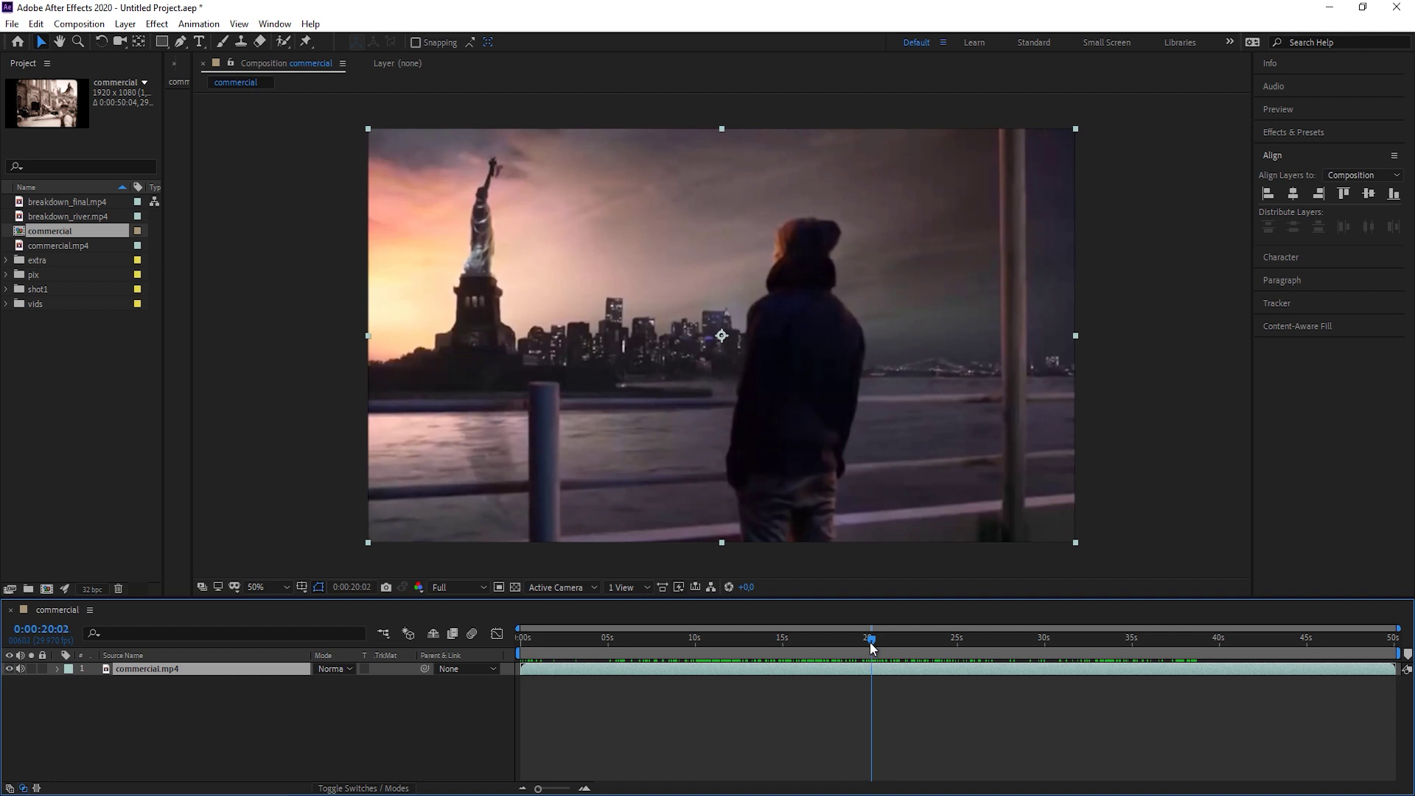
drag(870, 643, 872, 648)
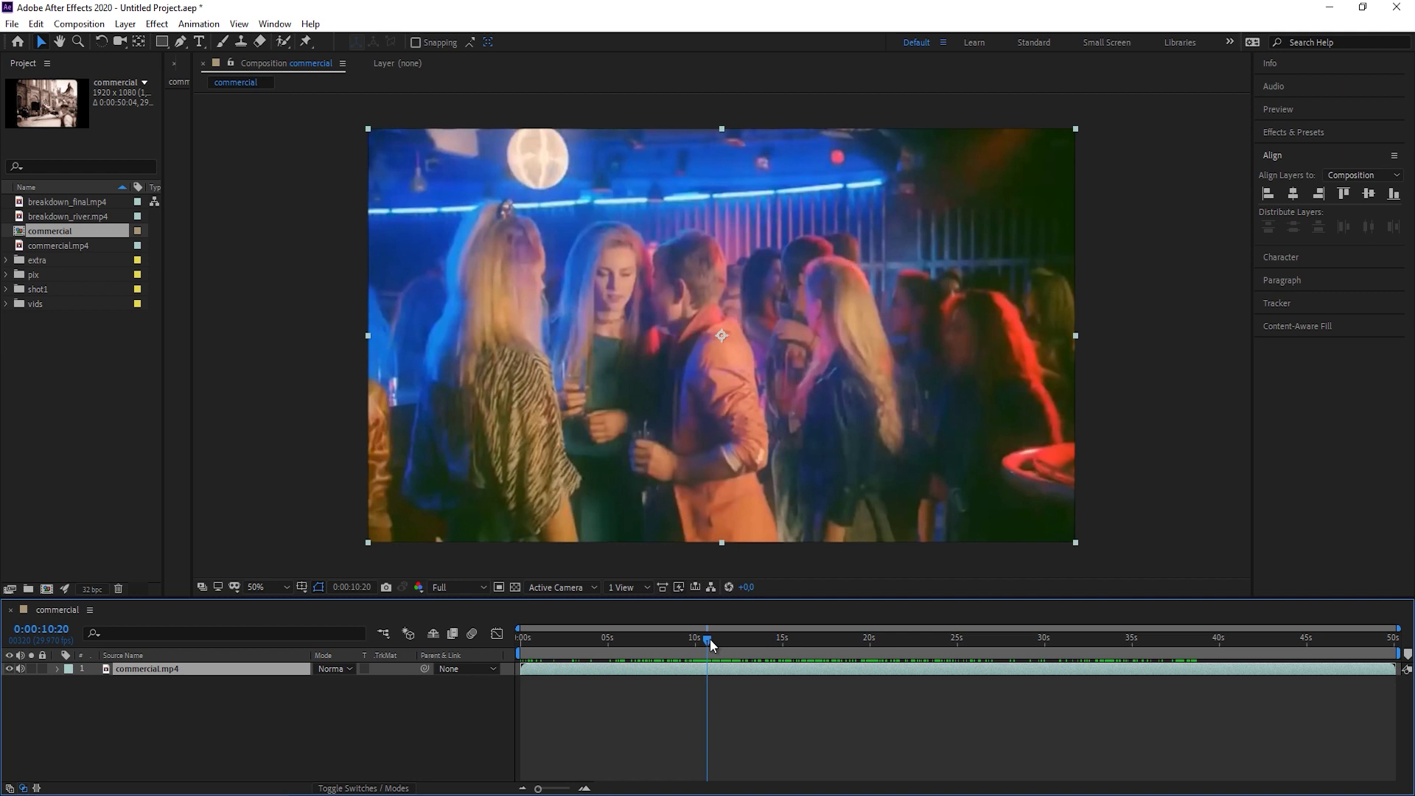
drag(709, 639, 862, 648)
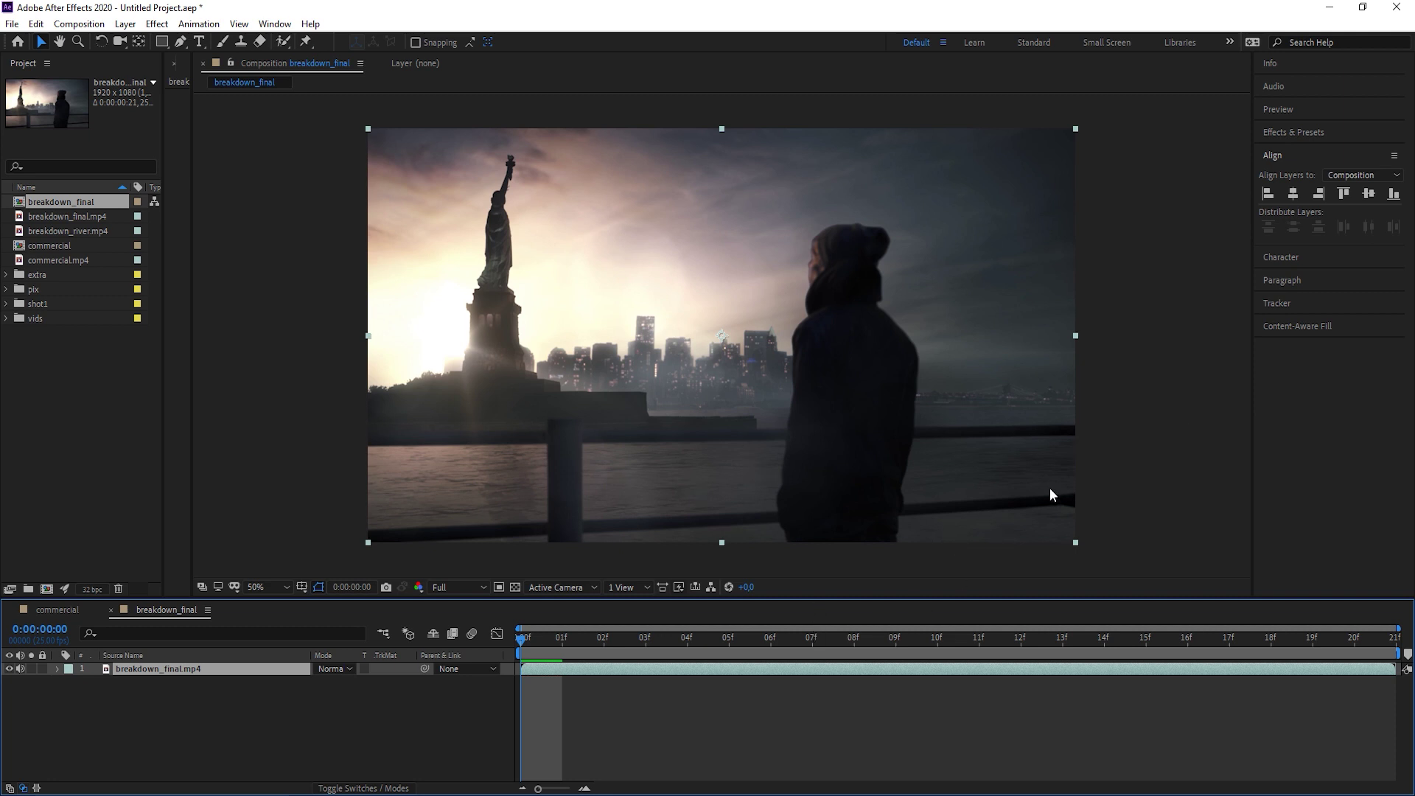
Enlarge the composition view and preview the breakdown_final shot.
drag(850, 598, 824, 611)
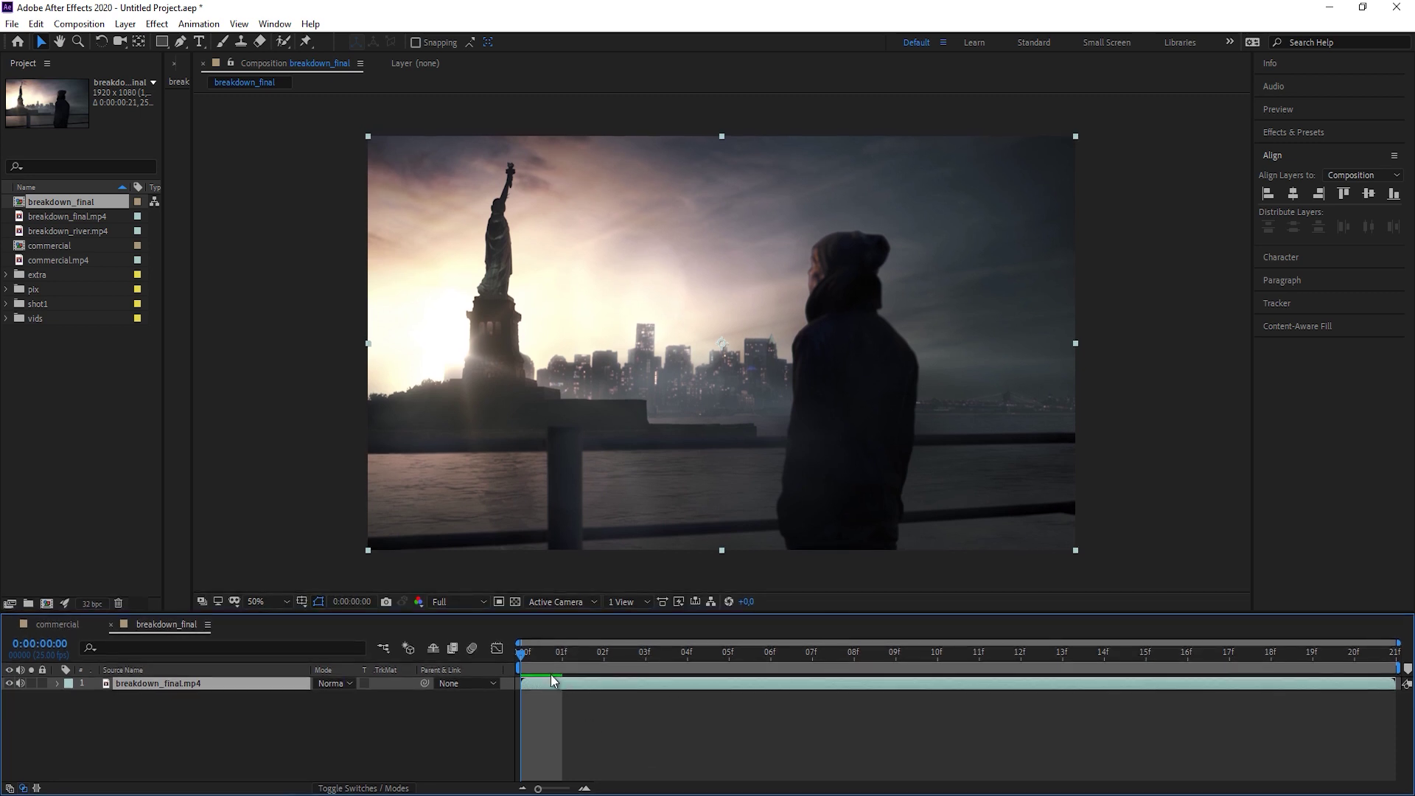
key(space)
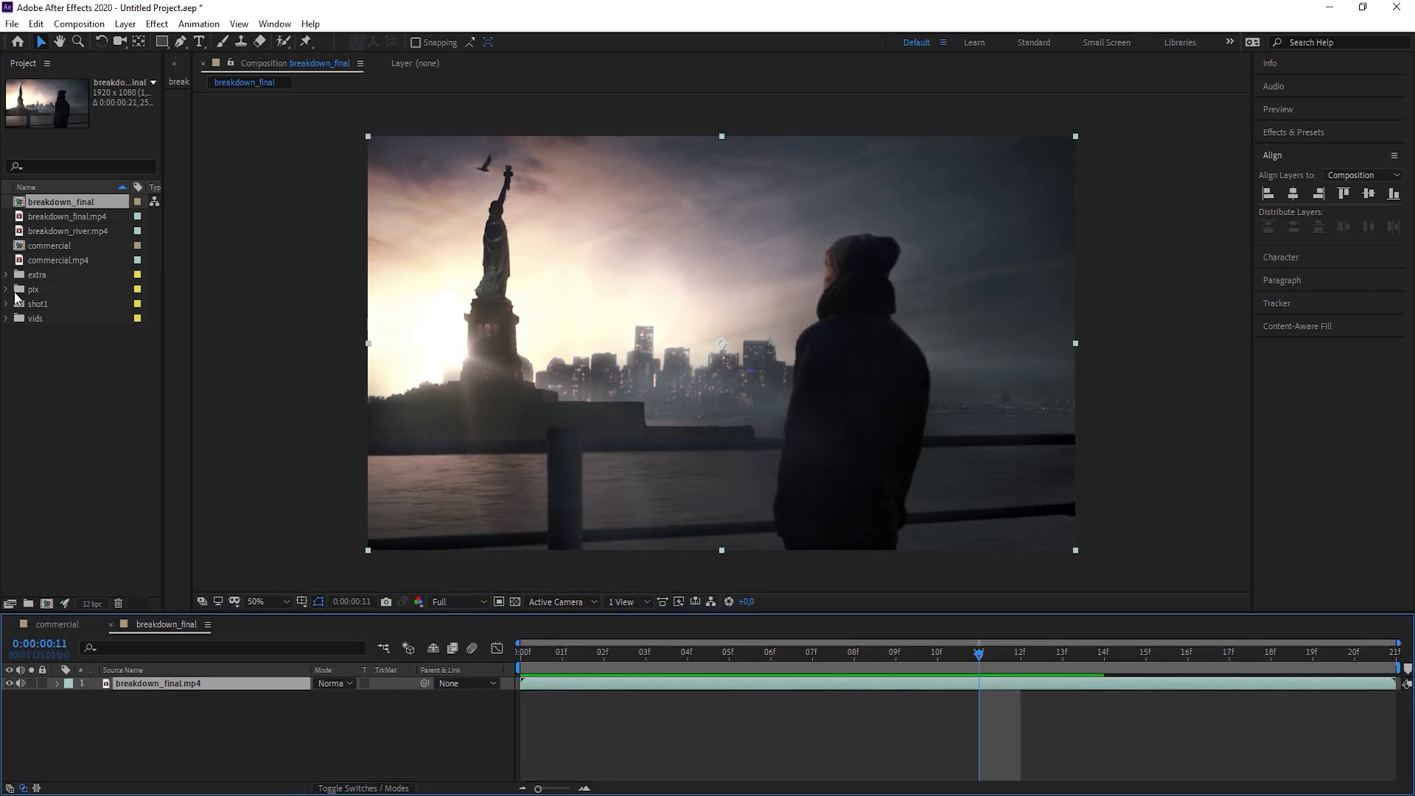
Add bluescreen.mp4 from the vids folder to the breakdown_final composition as the top layer and play it back.
click(7, 319)
drag(71, 332, 1080, 342)
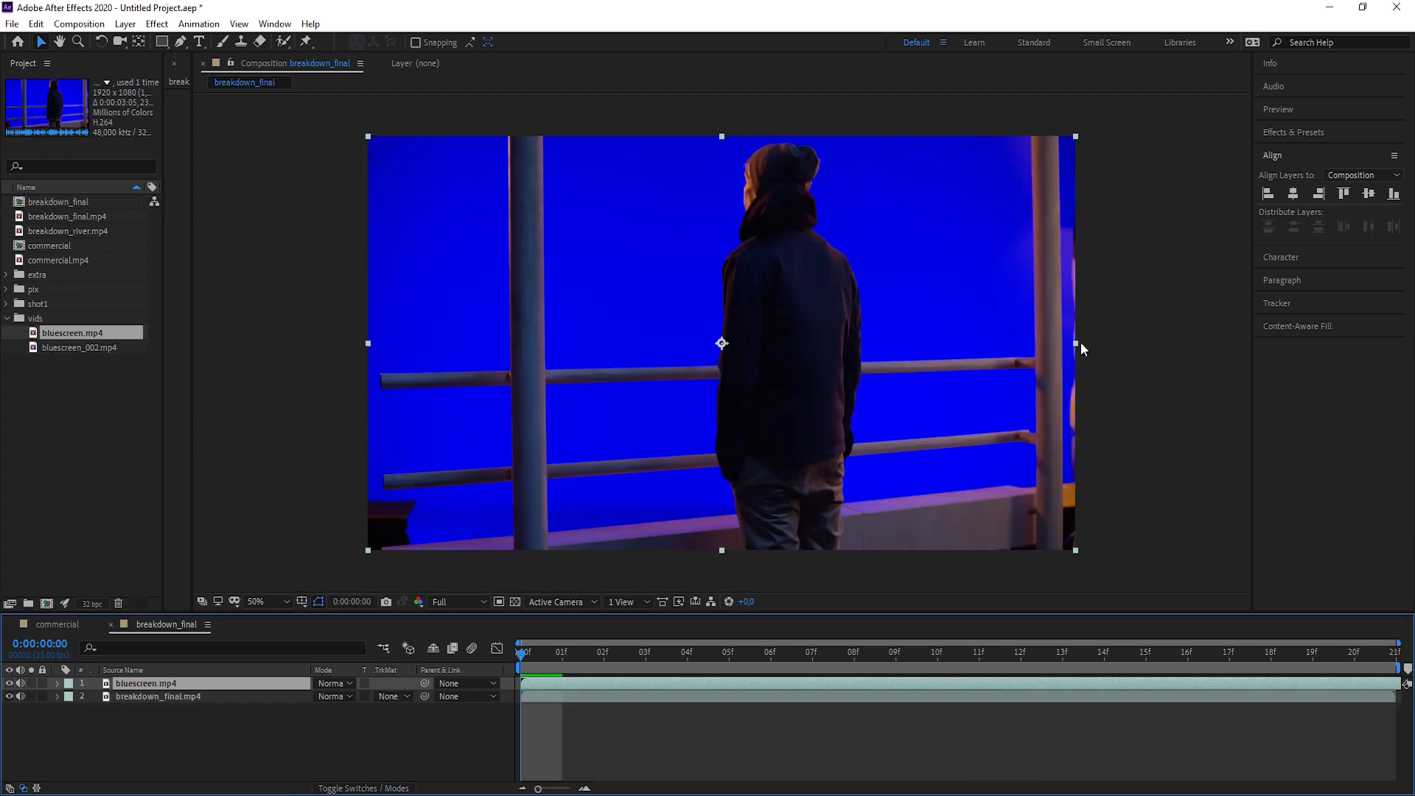
key(space)
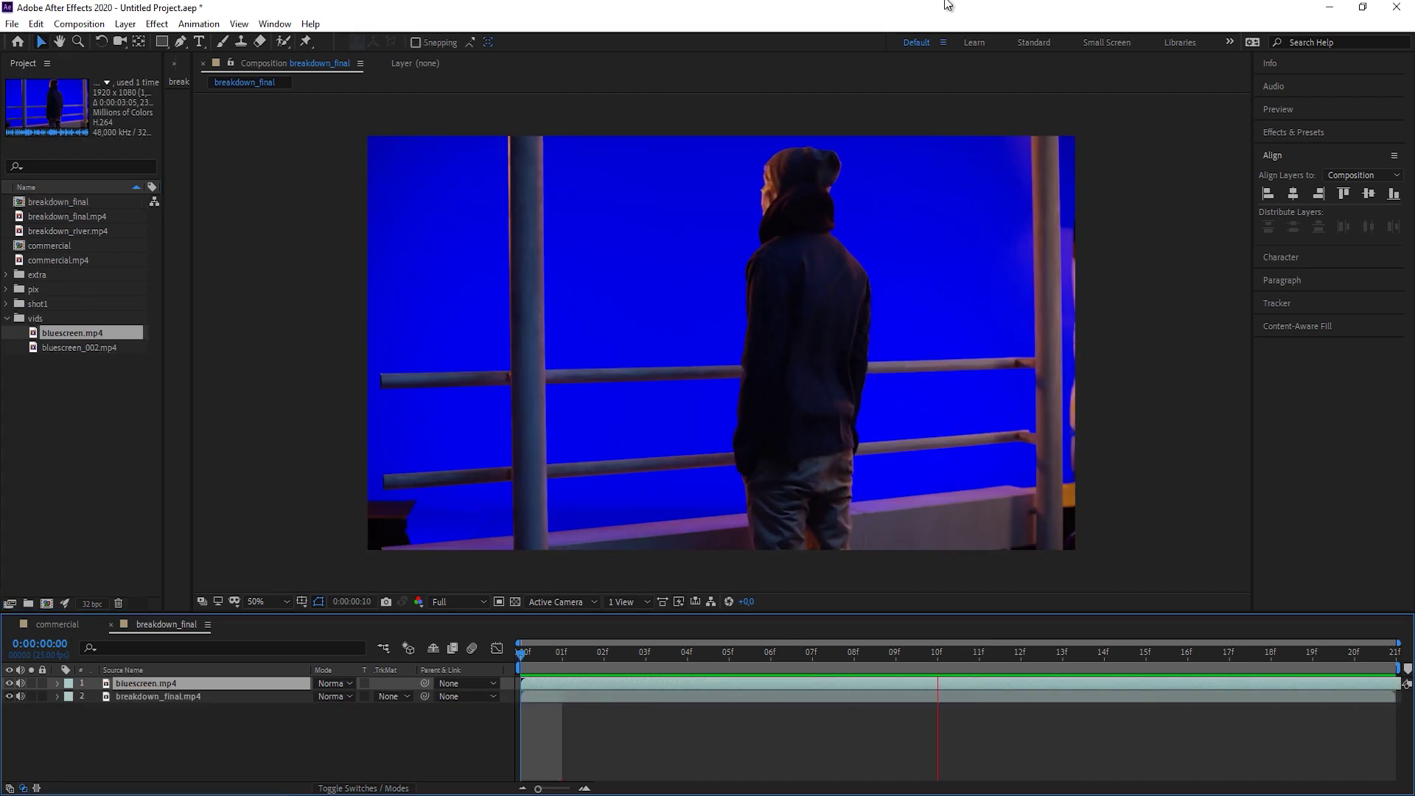
key(space)
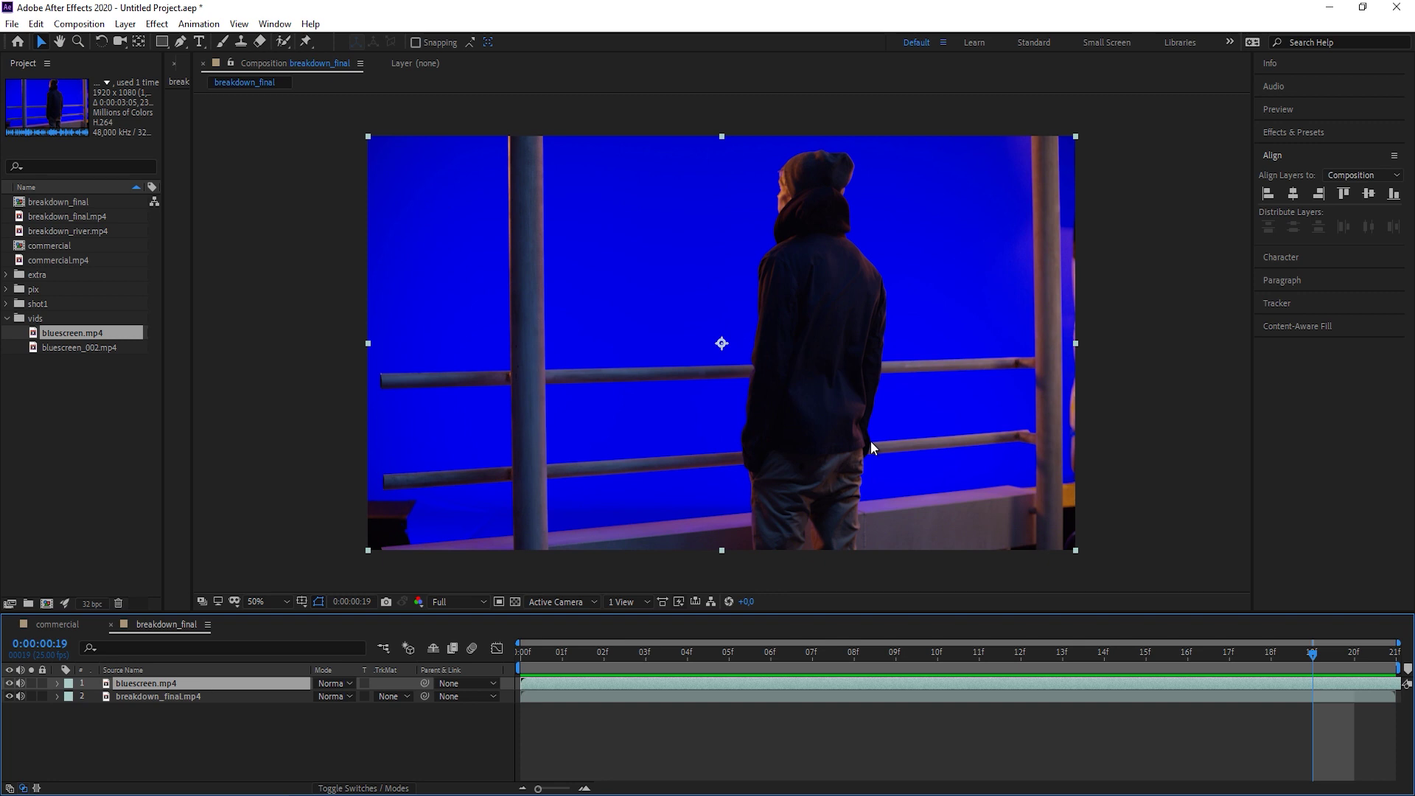
Hide the bluescreen.mp4 layer and examine the skyline and the man in the final shot up close.
click(9, 683)
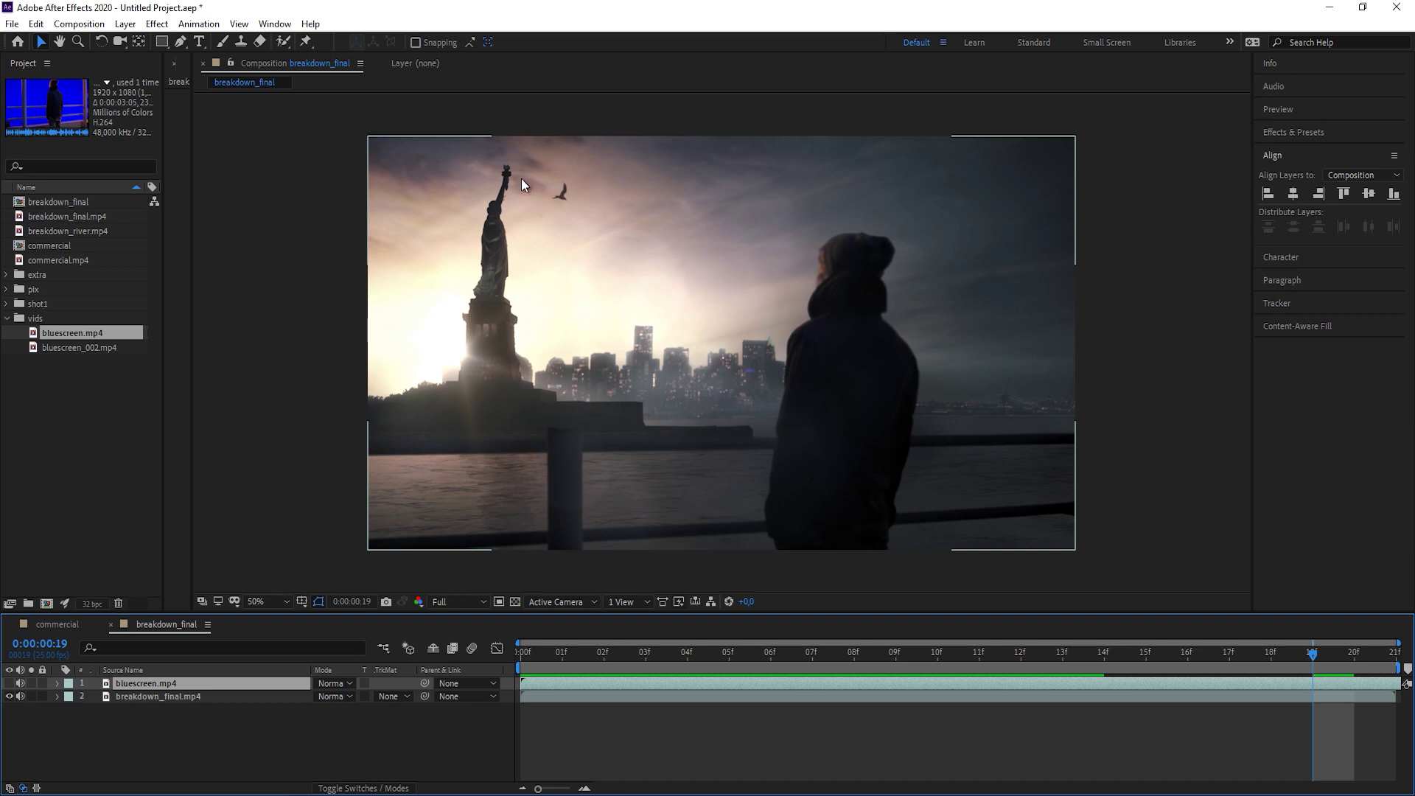
key(period)
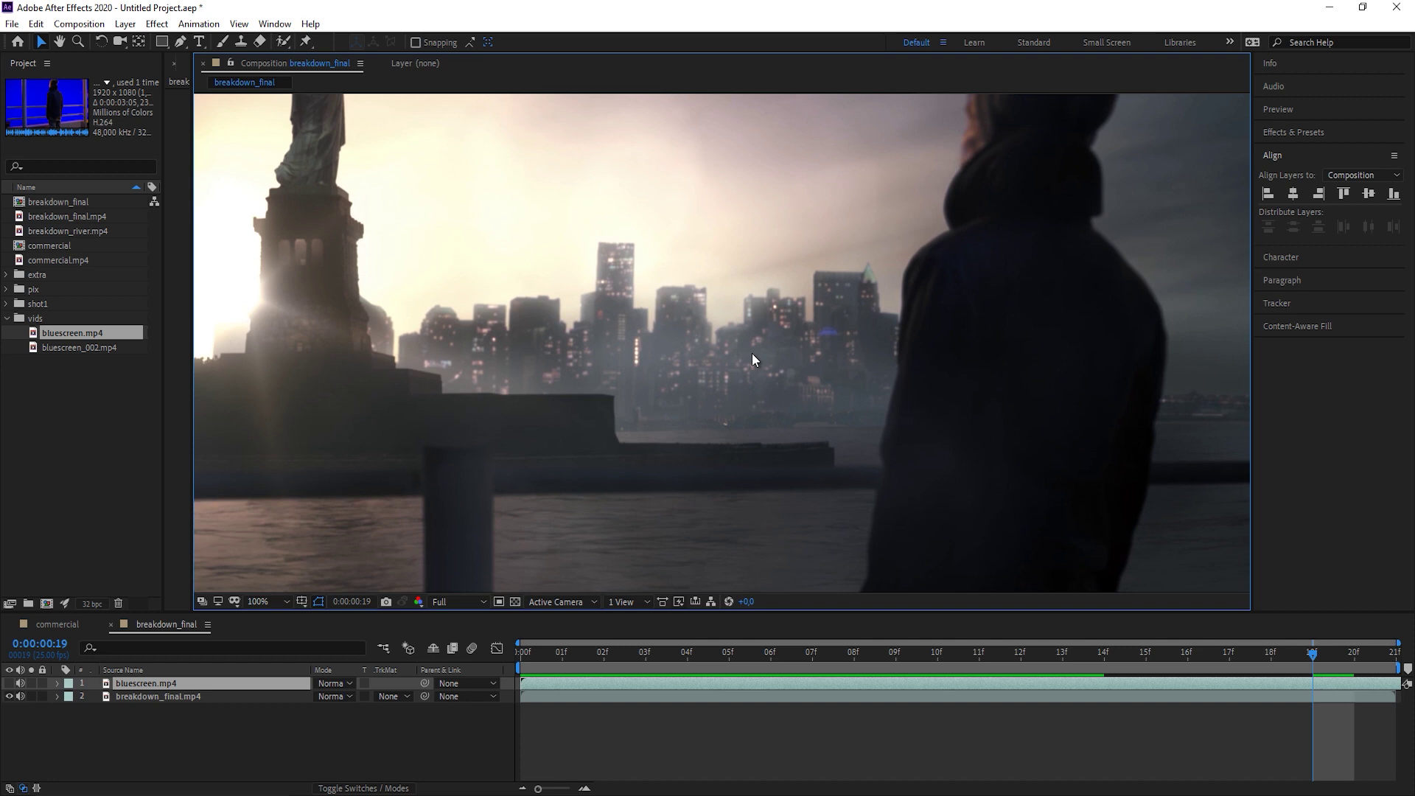
key(period)
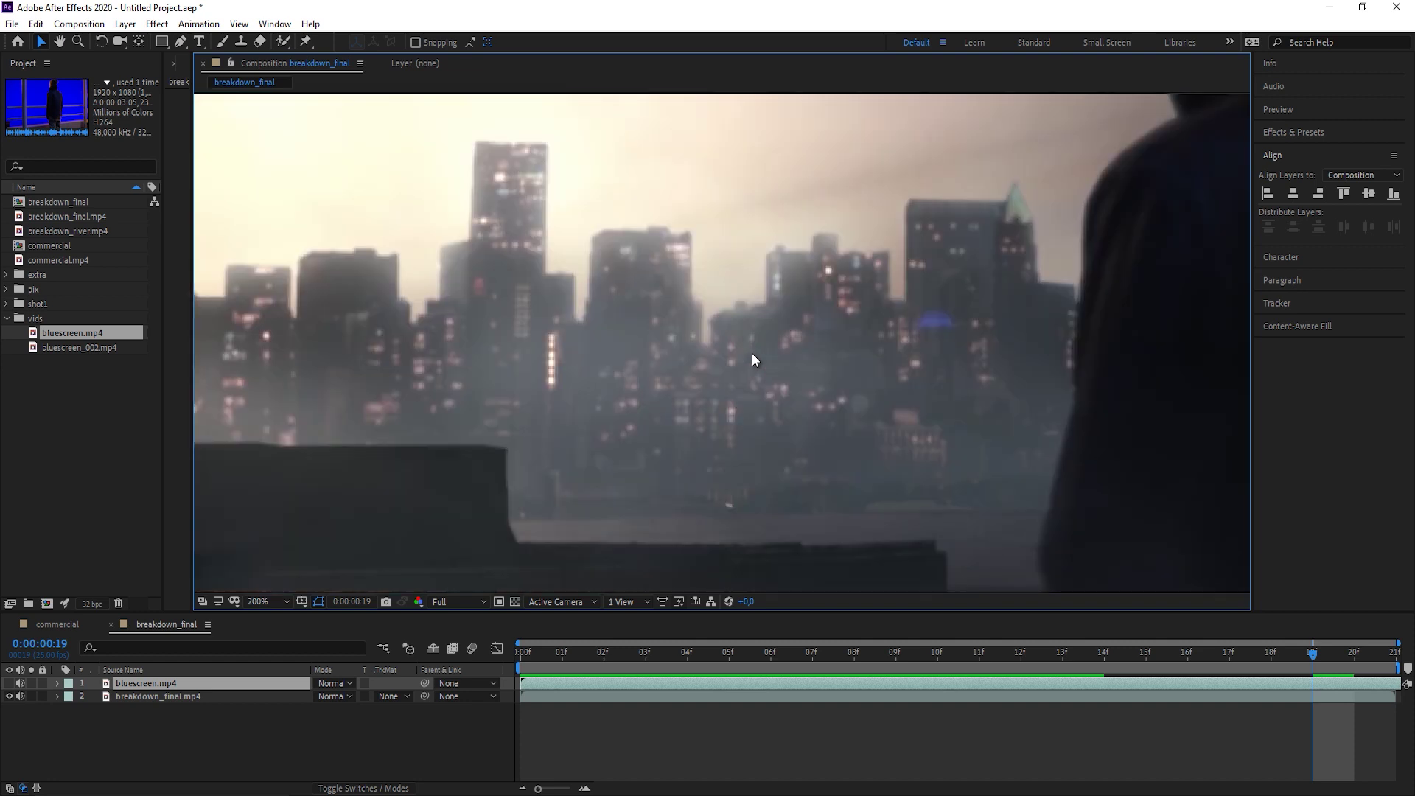
key(comma)
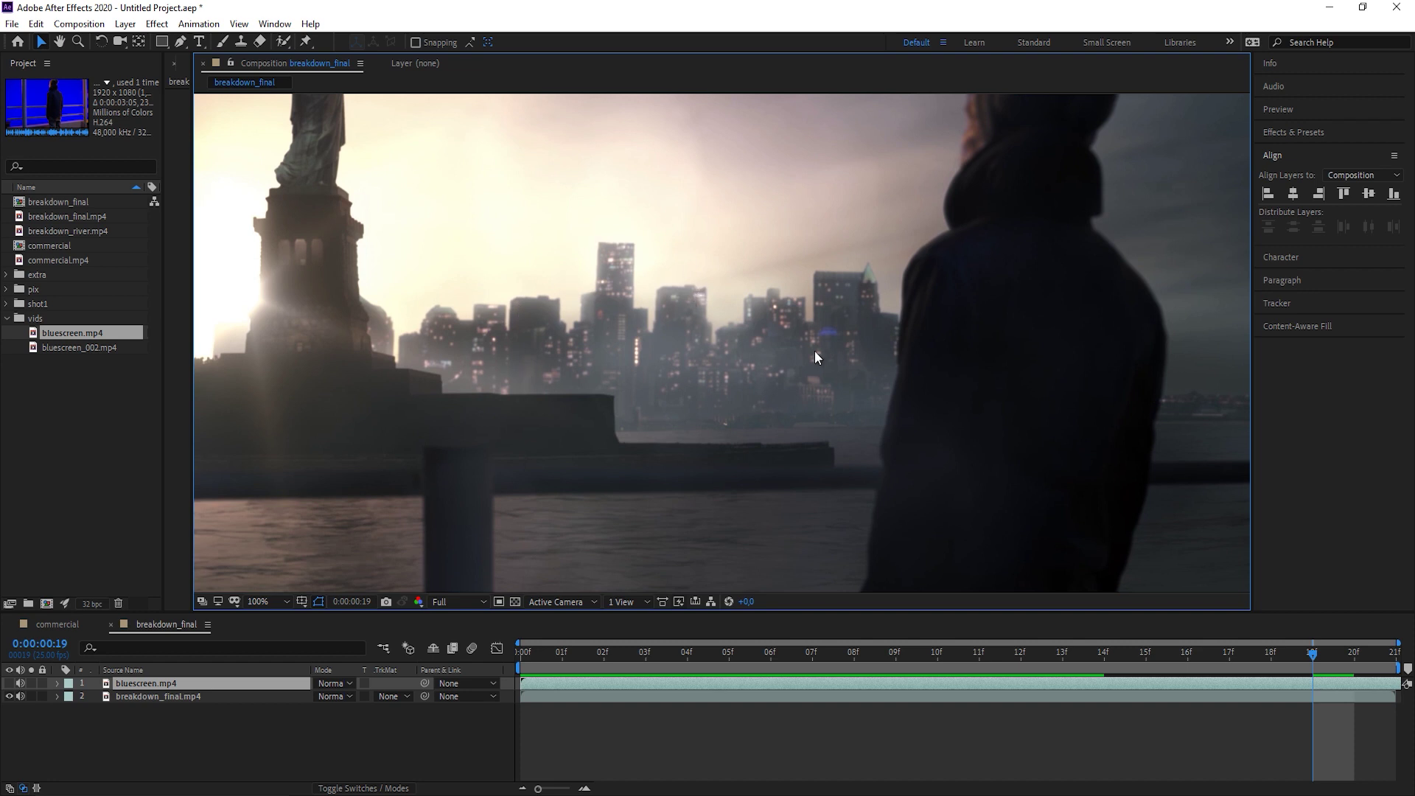
key(space)
drag(845, 356, 652, 344)
drag(992, 375, 821, 378)
key(v)
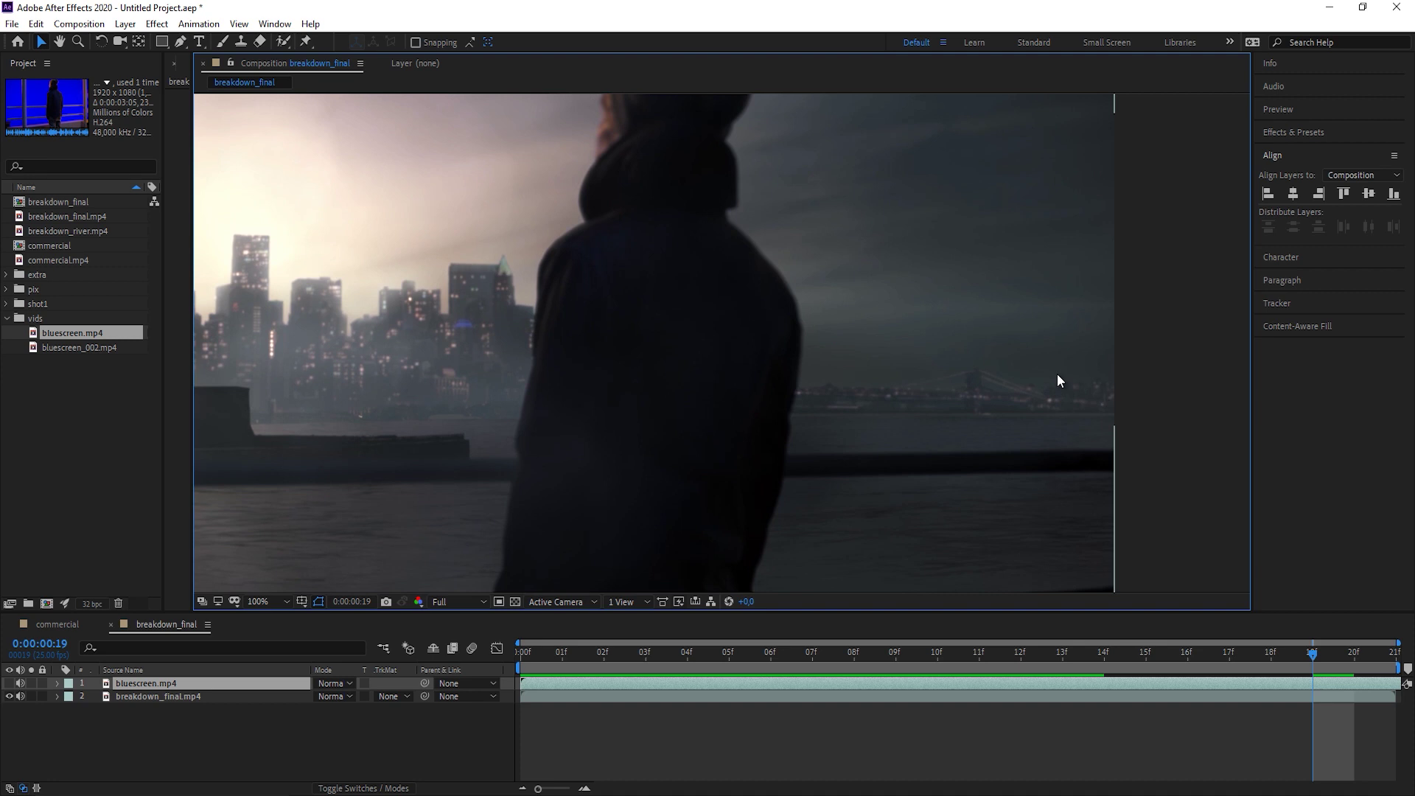
Examine the skyline's buildings and window lights at 400% magnification.
key(space)
drag(325, 348, 706, 386)
scroll(639, 404, up, 1)
scroll(638, 365, up, 2)
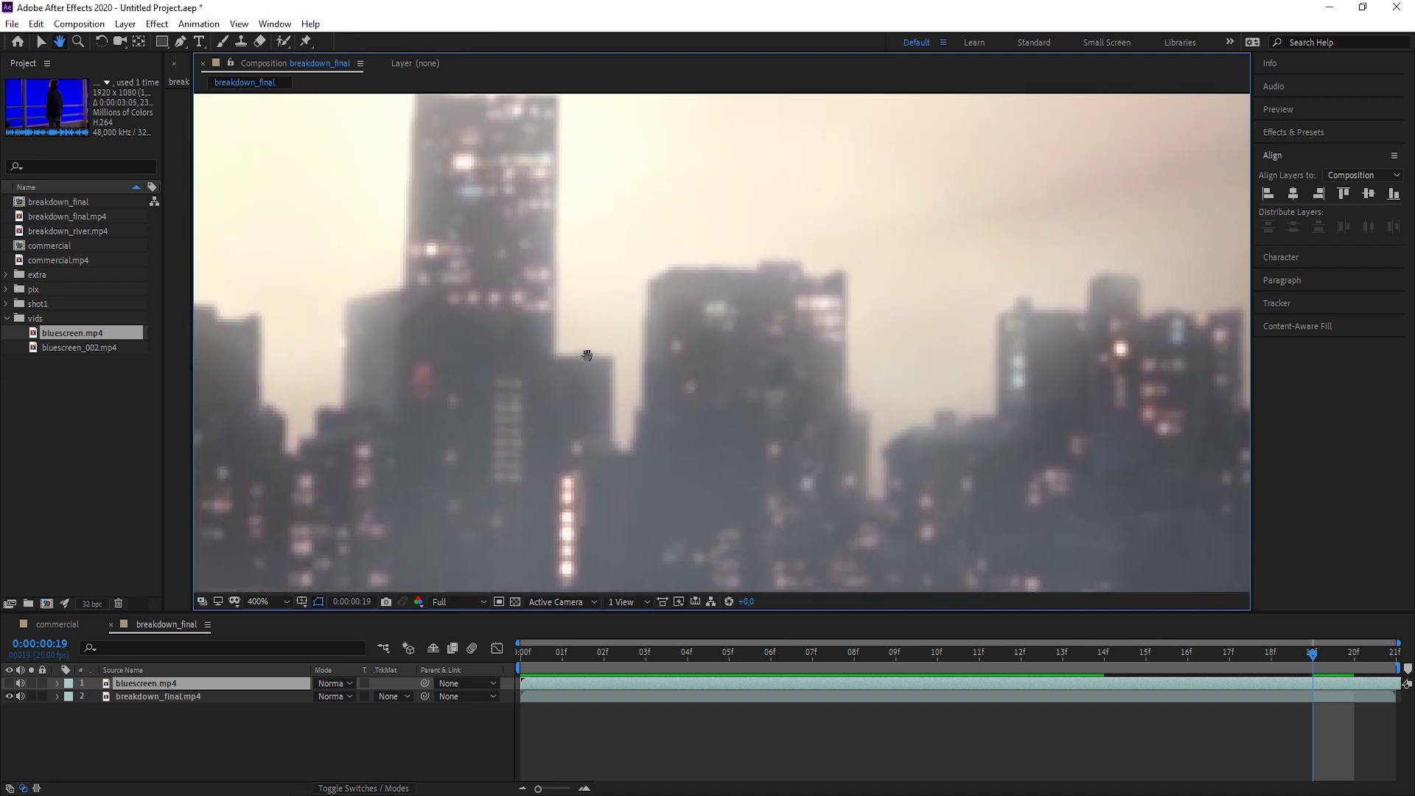
key(h)
drag(512, 228, 489, 126)
key(v)
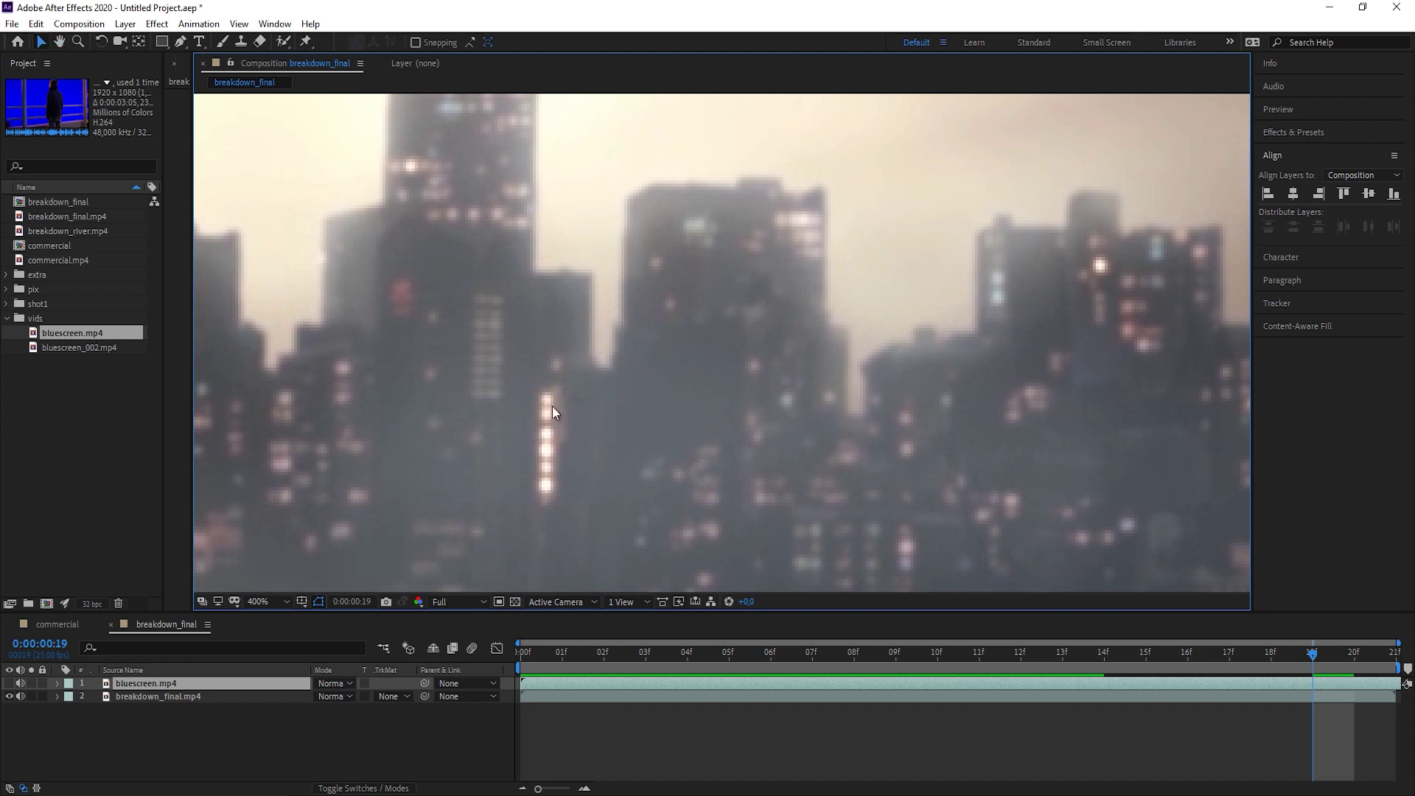
key(space)
drag(562, 418, 637, 361)
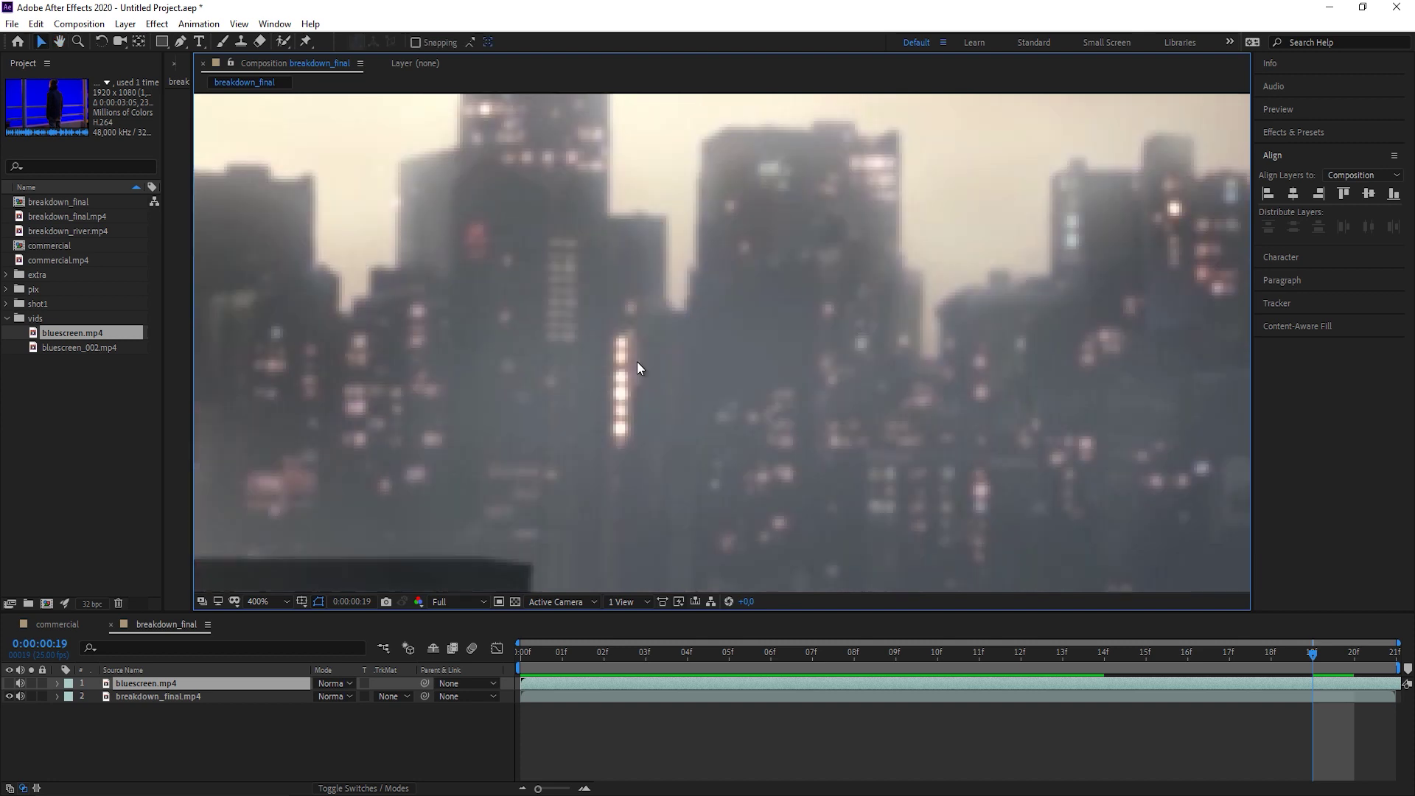
scroll(637, 367, down, 2)
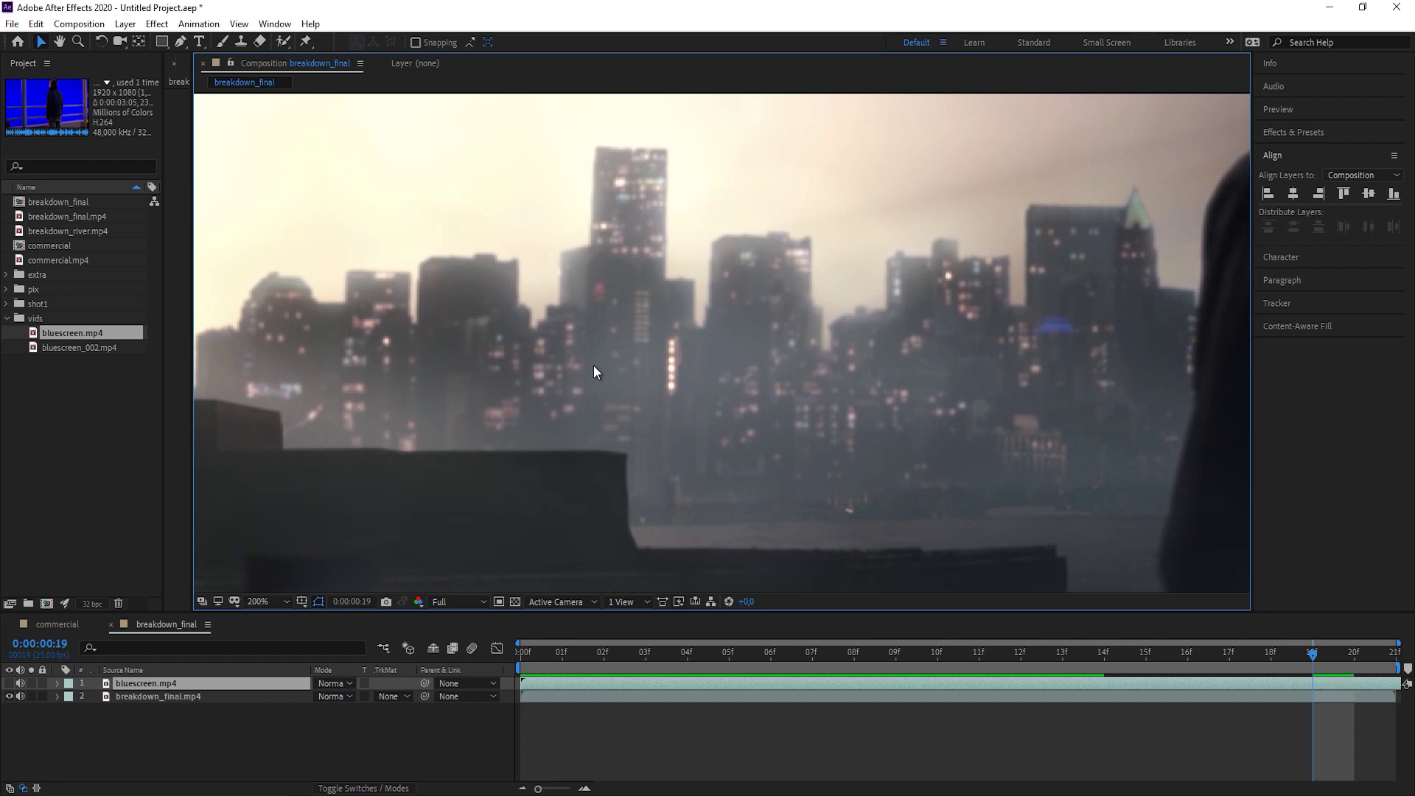
Examine the Statue of Liberty's pedestal and its windows at 200% magnification.
key(space)
drag(626, 379, 1079, 374)
drag(653, 274, 648, 306)
drag(531, 215, 563, 330)
key(v)
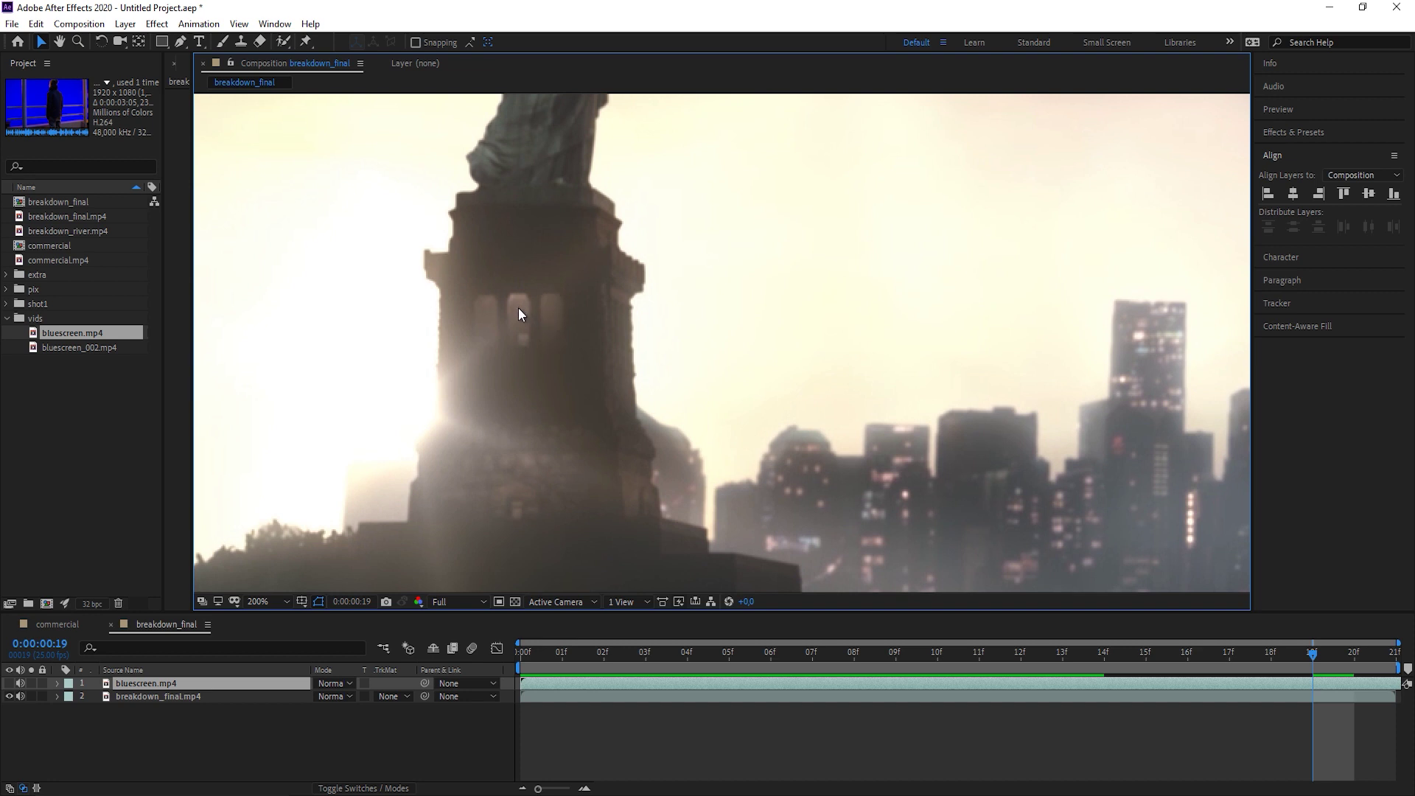
Examine the distant bridge and shoreline lights behind the man up close while scrubbing through several frames.
key(space)
drag(1078, 451, 716, 359)
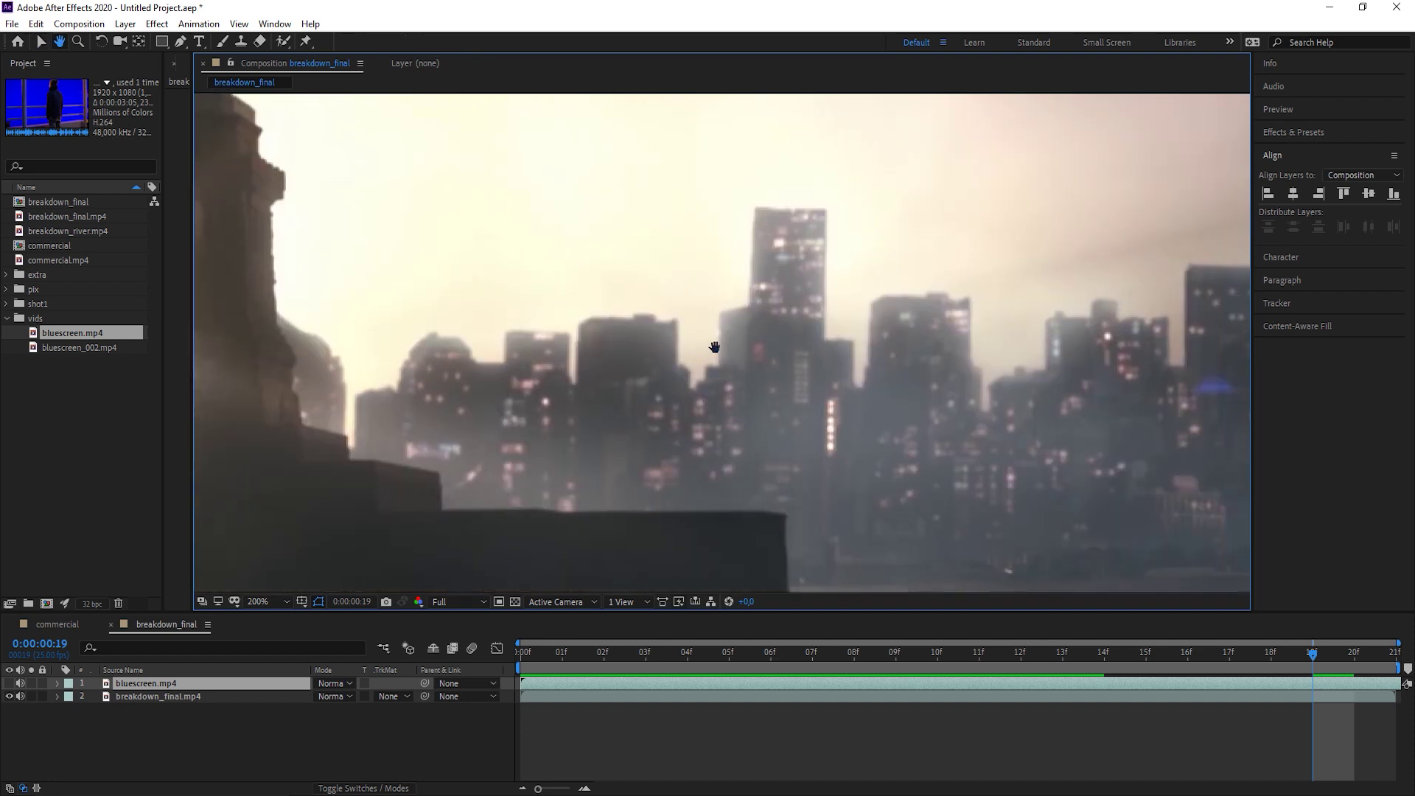
drag(1097, 391, 632, 360)
drag(815, 383, 718, 384)
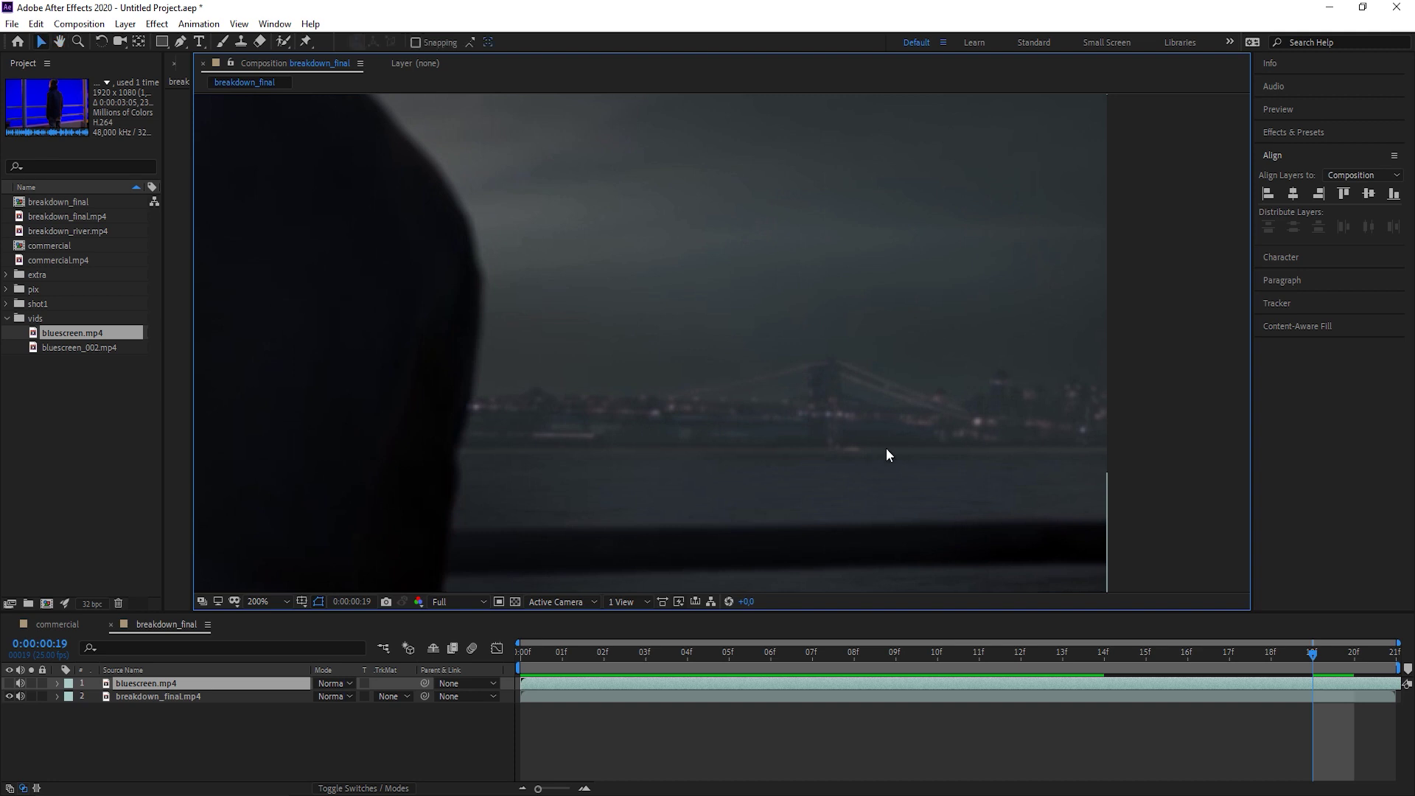
scroll(886, 448, up, 1)
key(space)
drag(879, 475, 887, 344)
scroll(887, 343, down, 1)
drag(790, 658, 980, 689)
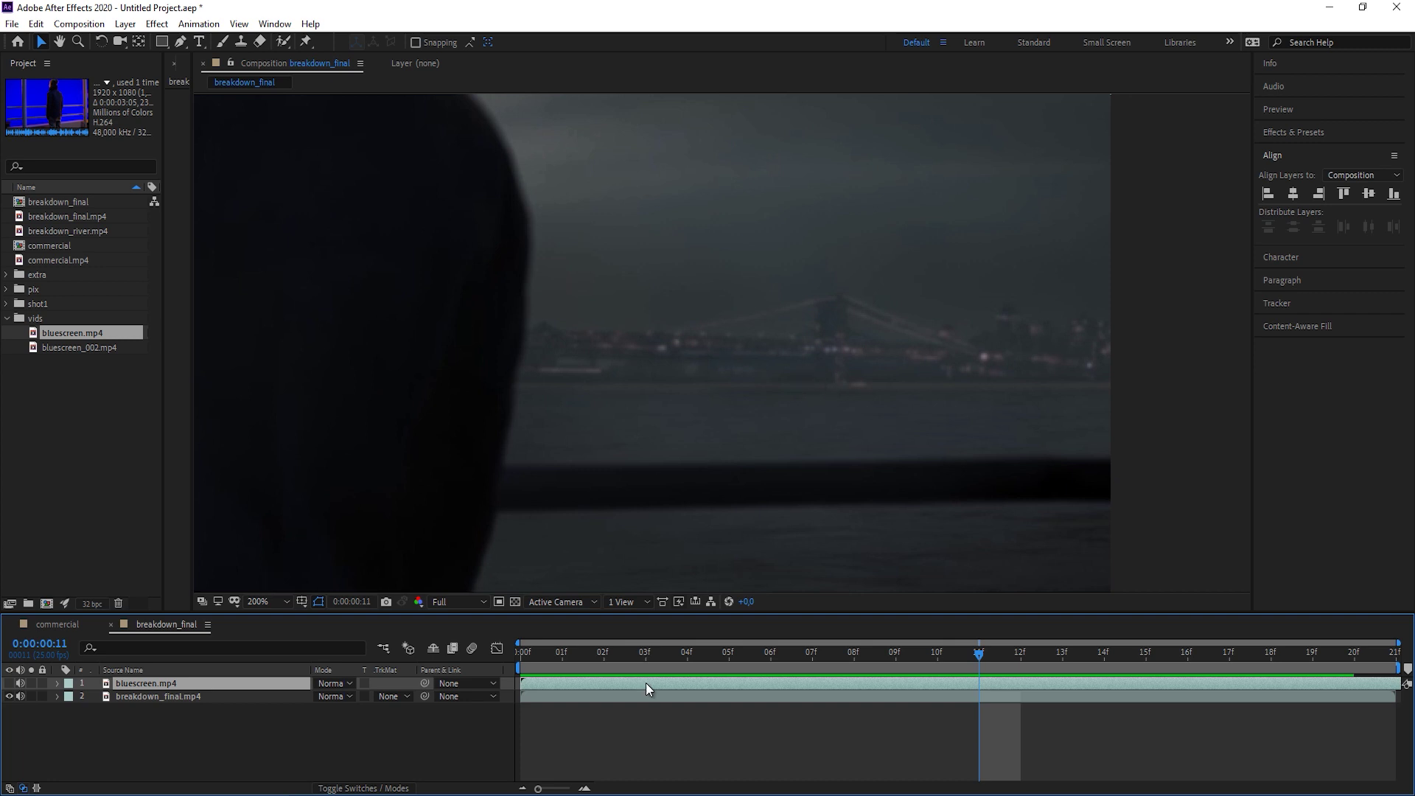
drag(651, 660, 894, 677)
scroll(865, 347, up, 2)
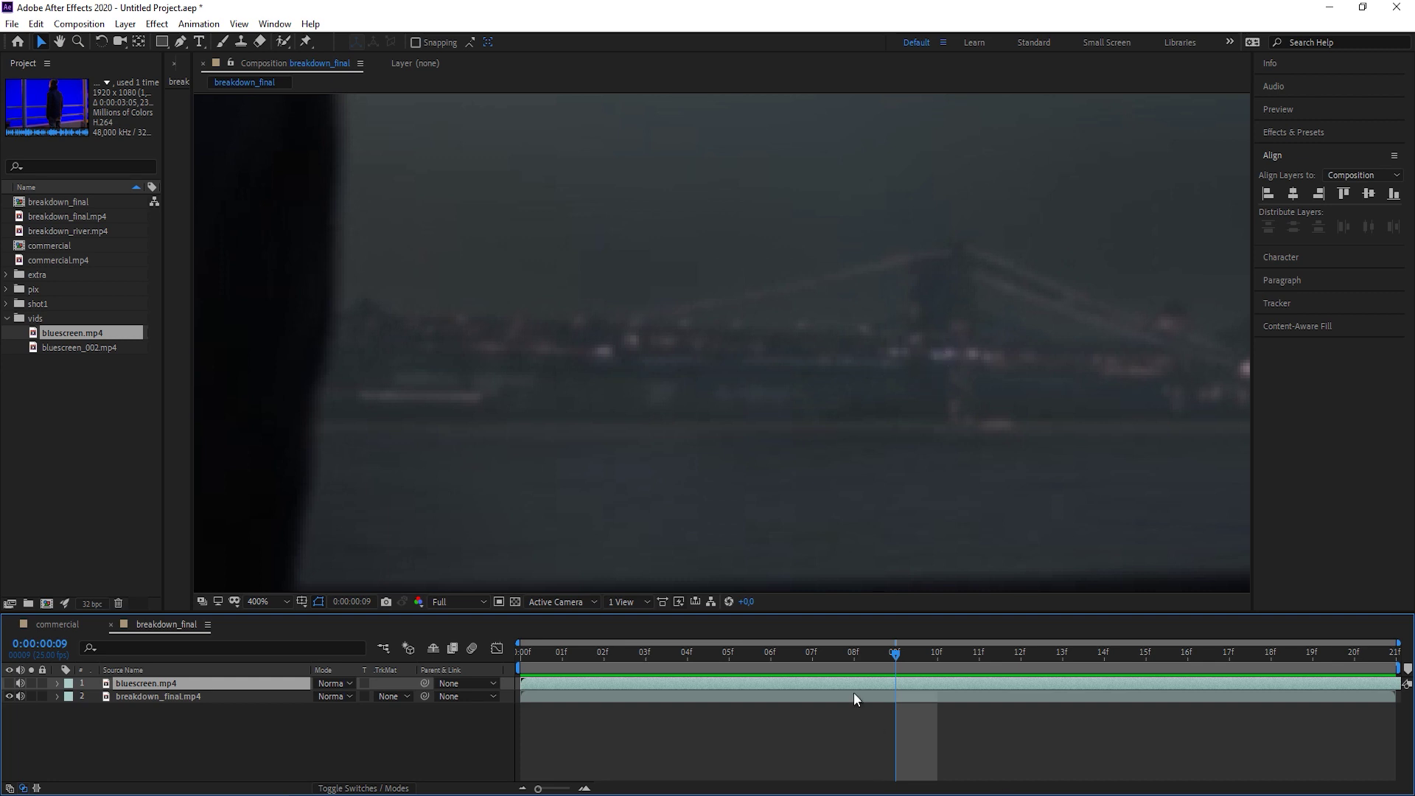
drag(895, 657, 853, 683)
Review the whole final composite by scrubbing through its frames at 50% magnification.
key(comma)
key(comma)
key(comma)
key(slash)
key(comma)
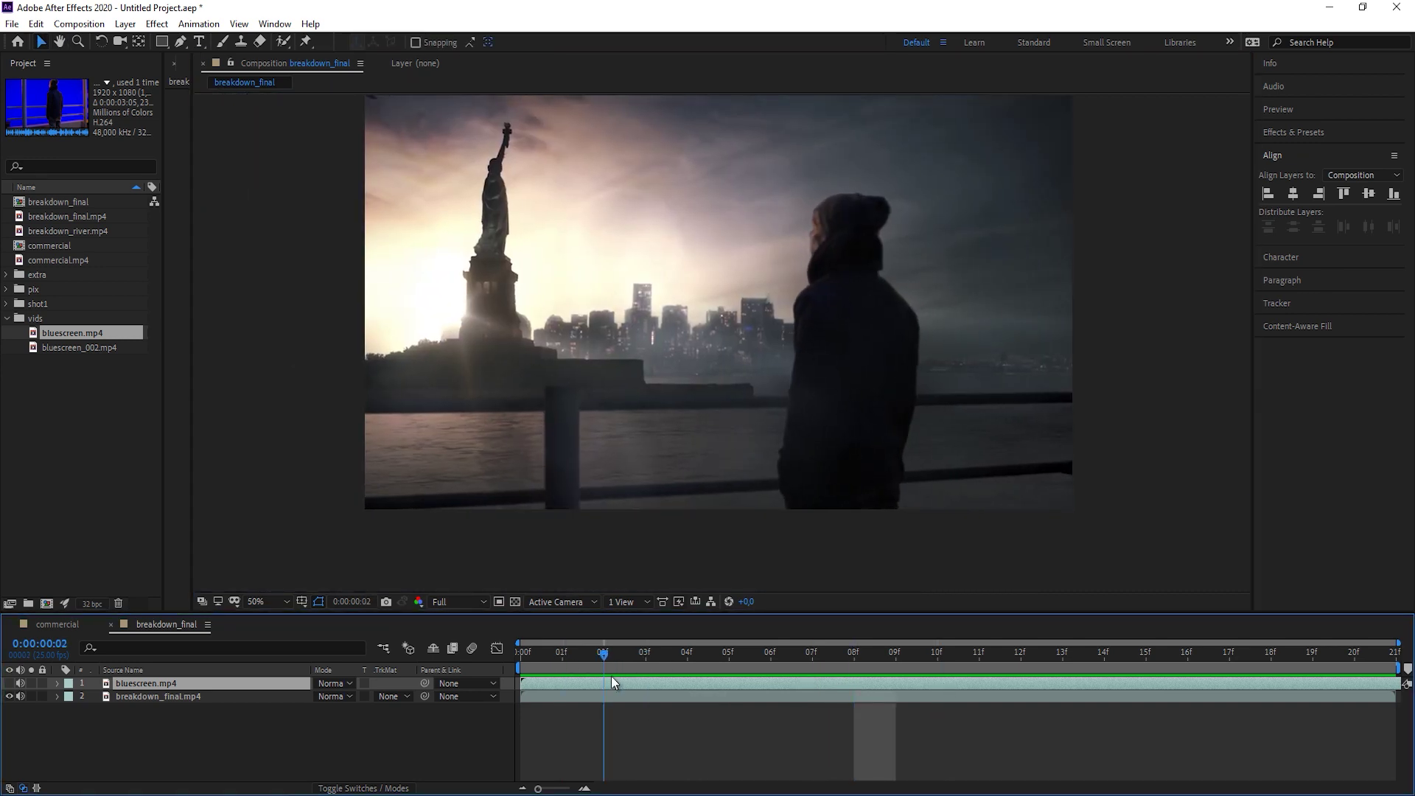
drag(883, 674, 811, 651)
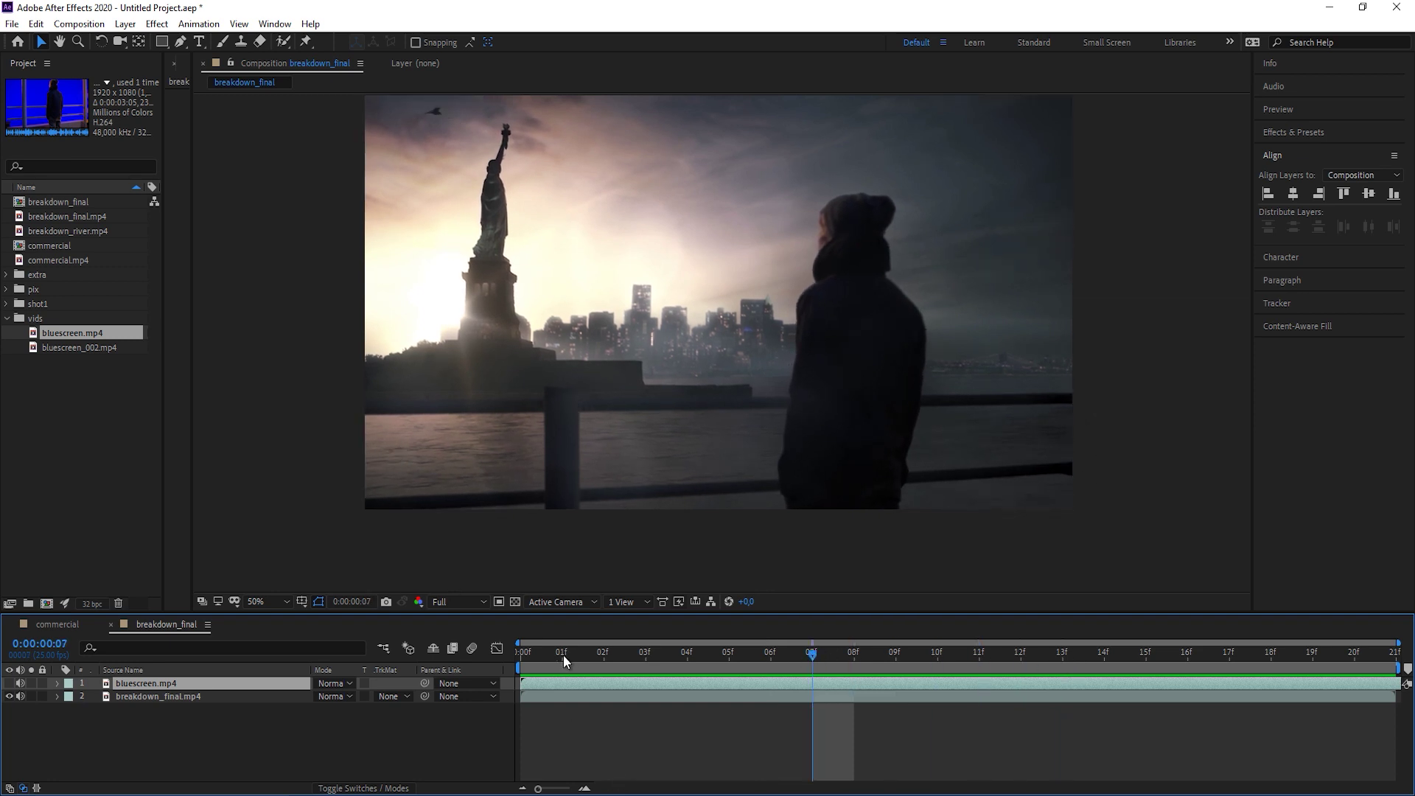
drag(563, 654, 978, 679)
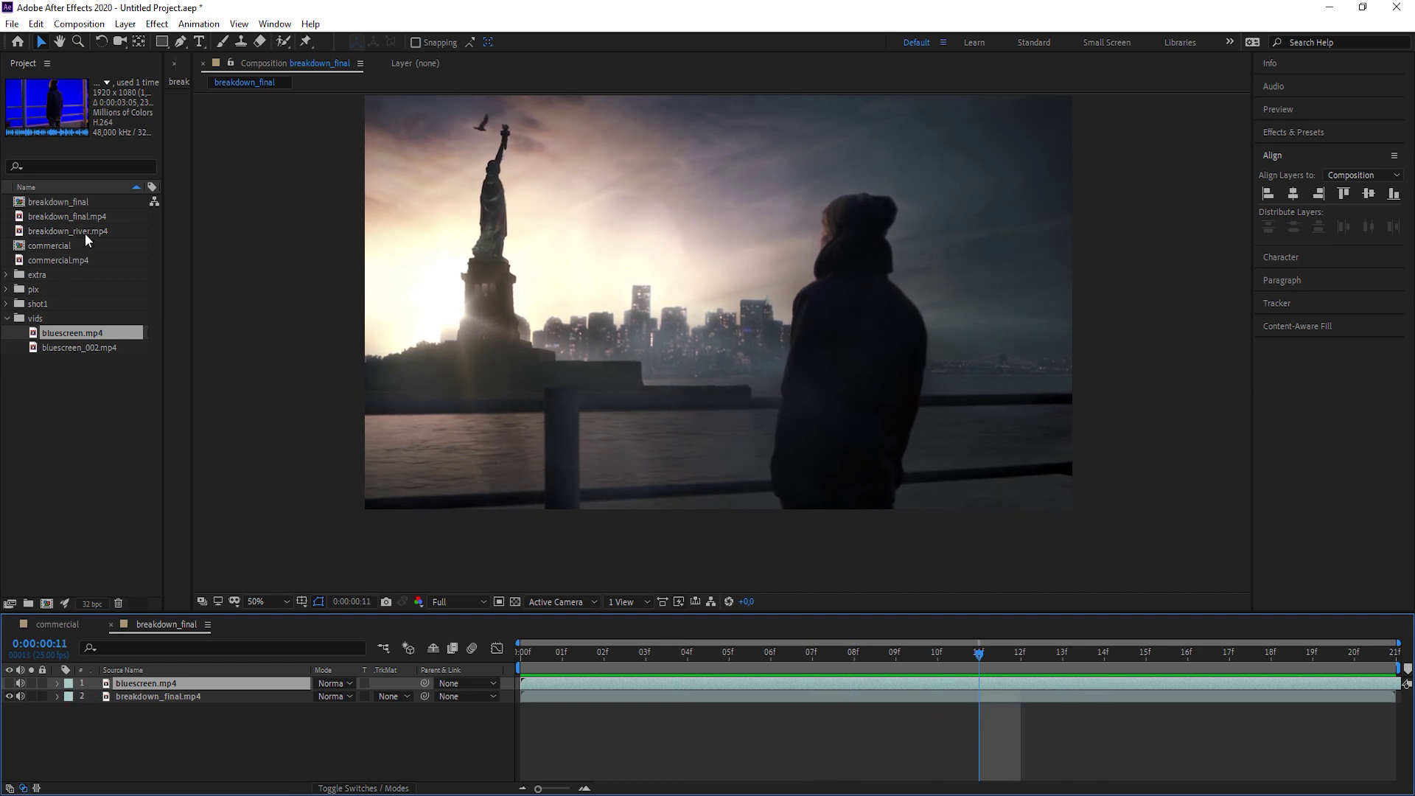
Add breakdown_river.mp4 as the top layer of the breakdown_final composition and scrub through it.
drag(85, 232, 149, 679)
key(comma)
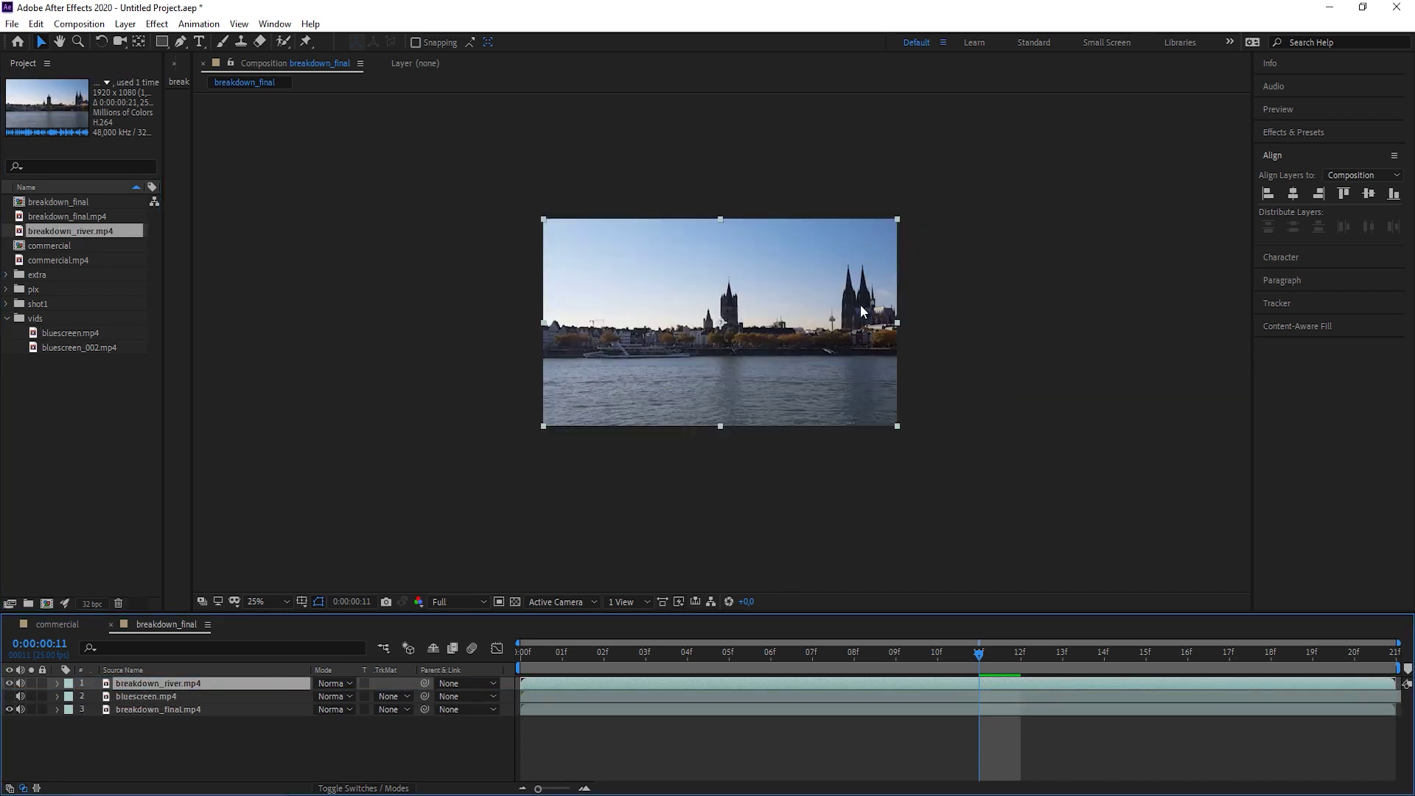
drag(538, 660, 937, 695)
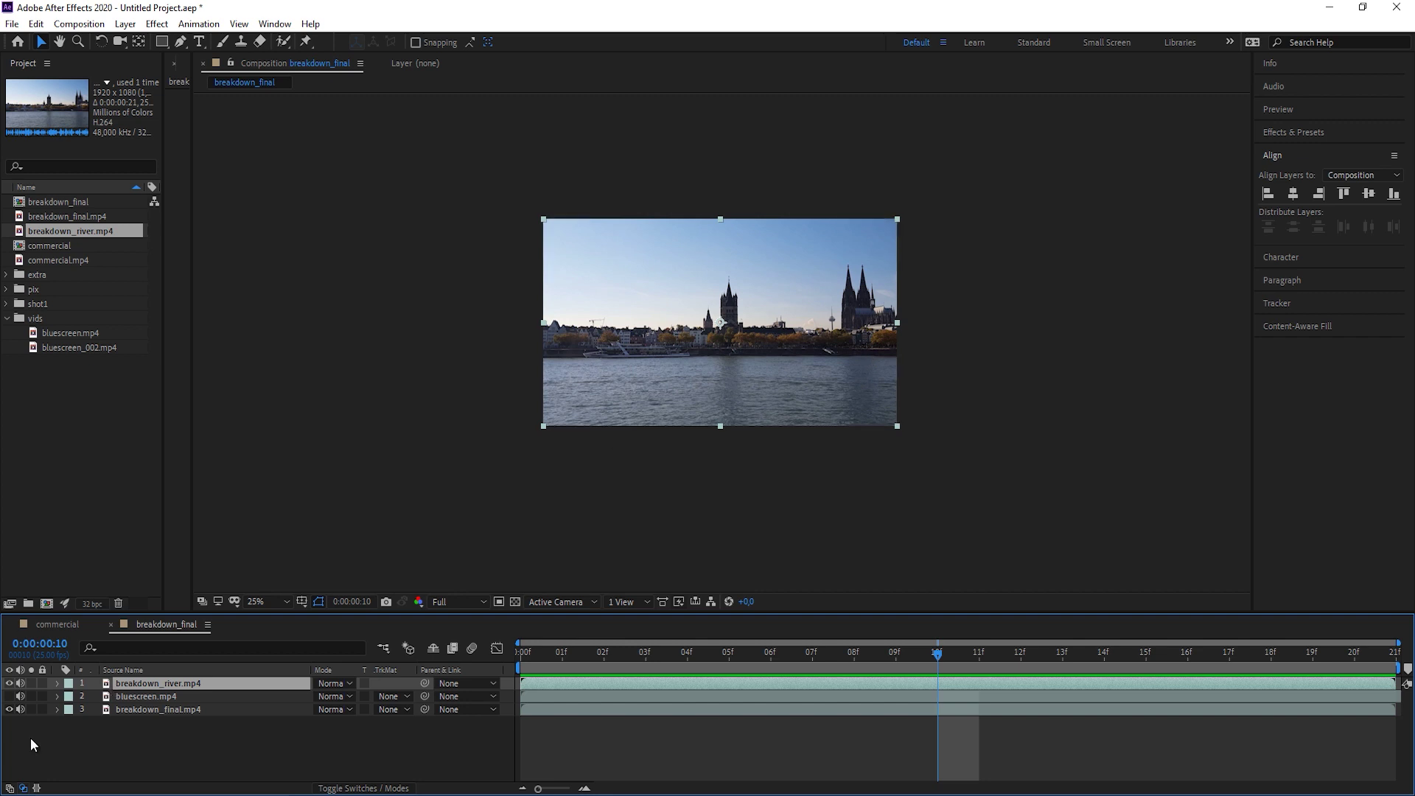
Solo the breakdown_final.mp4 and bluescreen.mp4 layers to compare them and examine the blue-screen plate's railing and post.
click(31, 708)
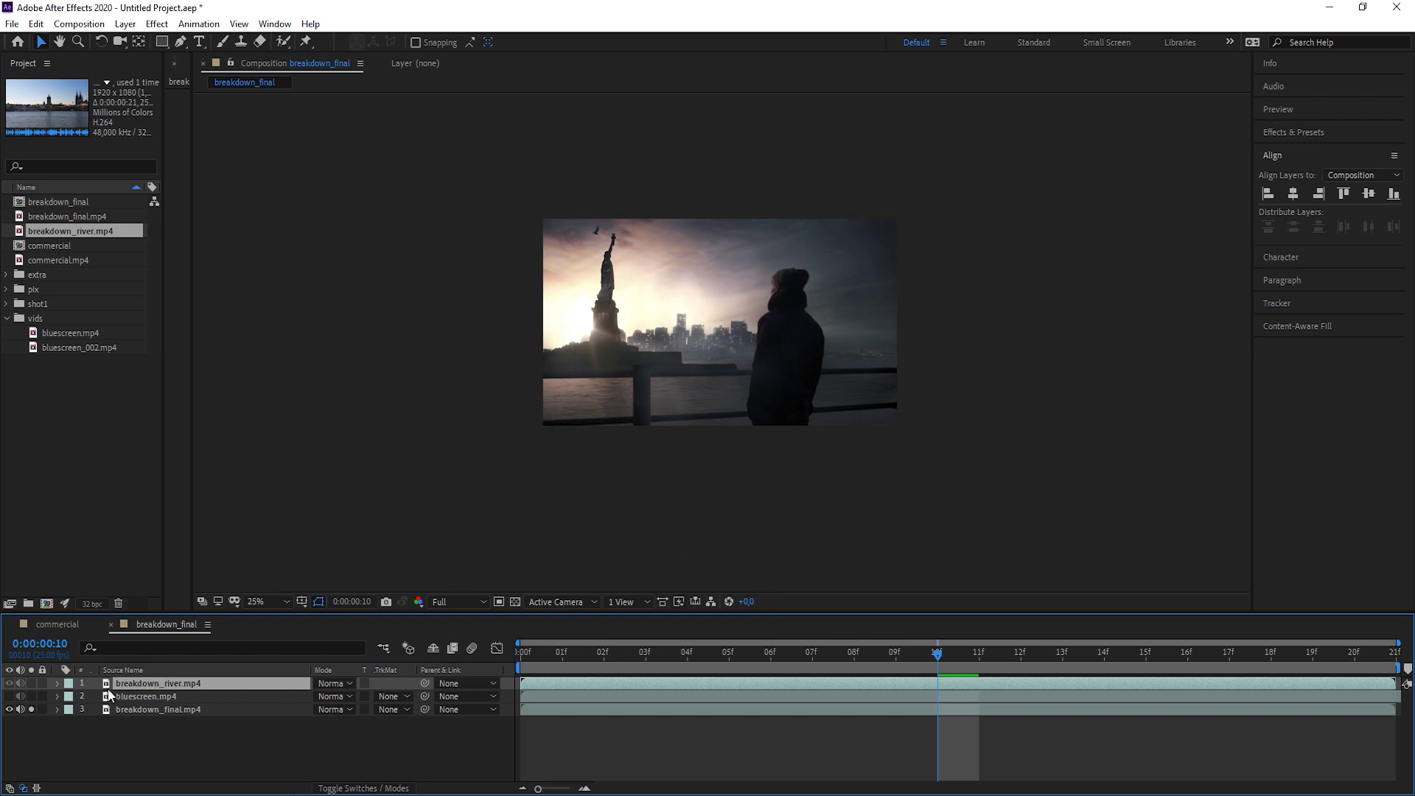
click(31, 695)
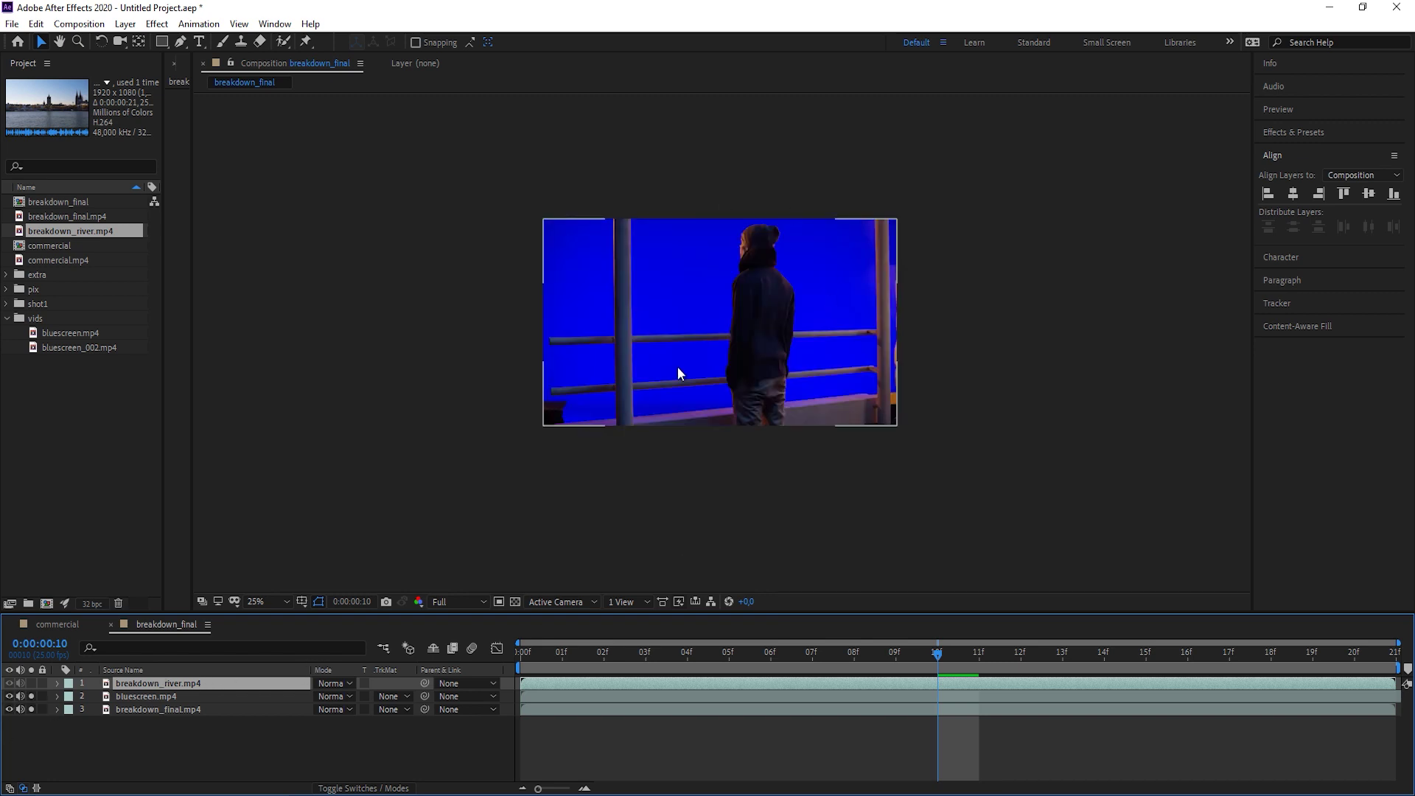
key(period)
scroll(610, 479, up, 1)
drag(610, 480, 947, 76)
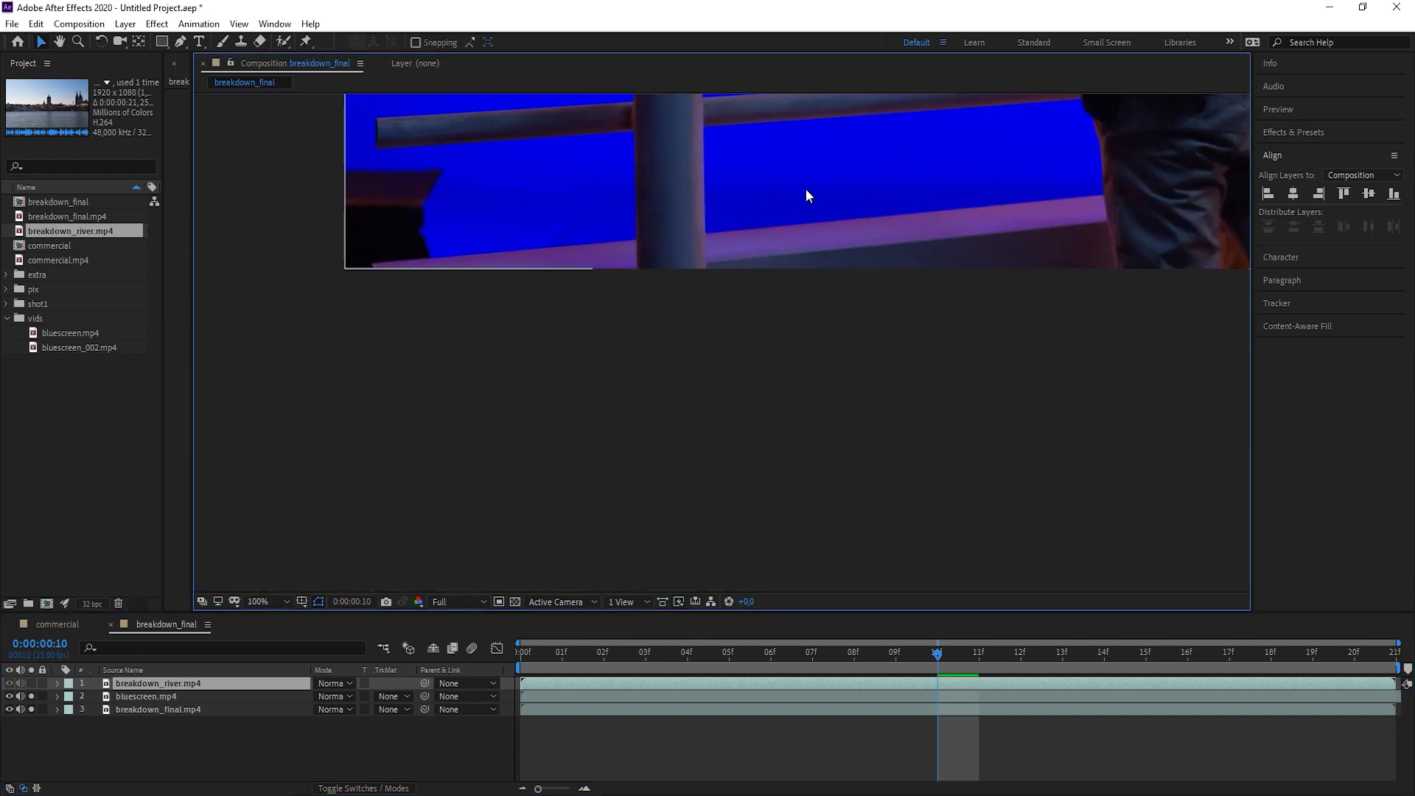
key(comma)
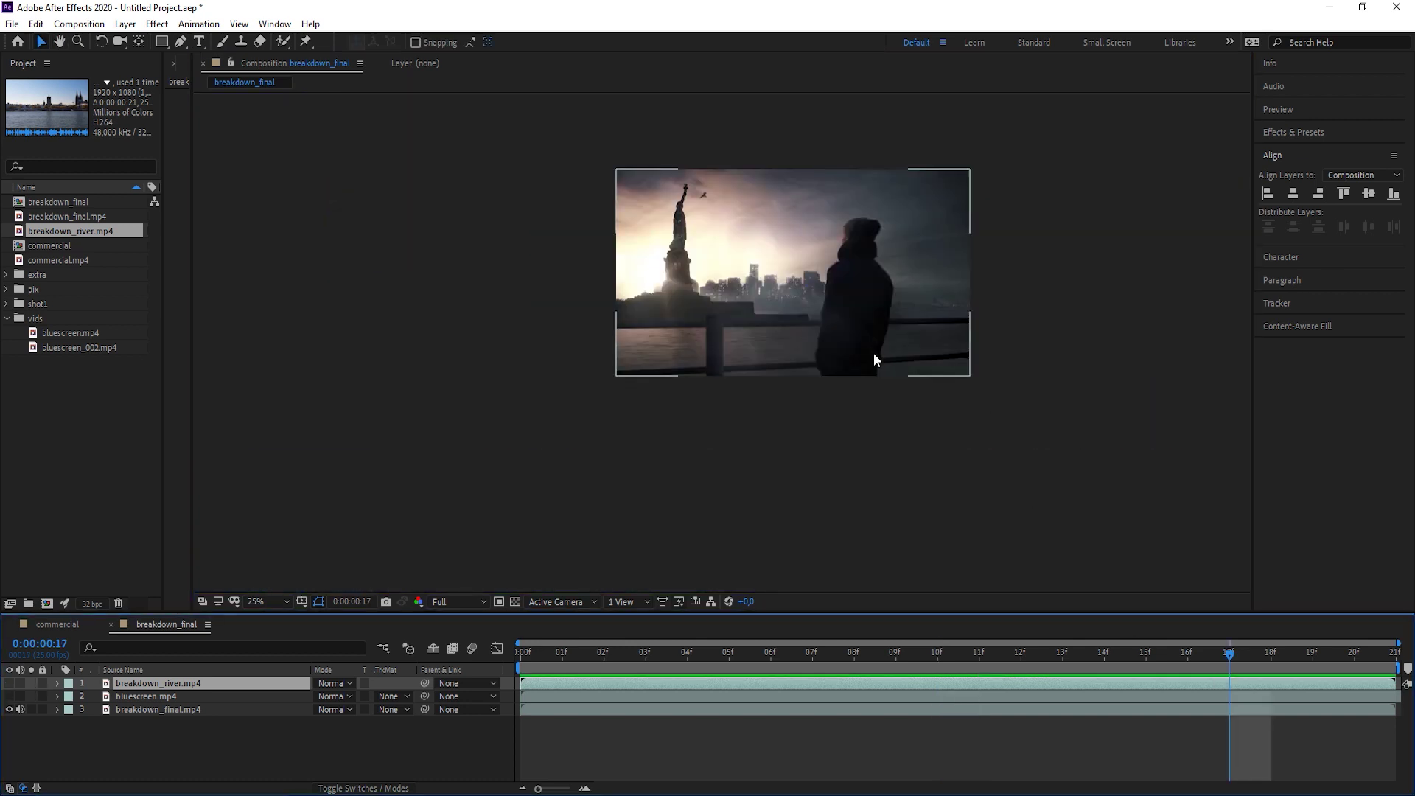
key(period)
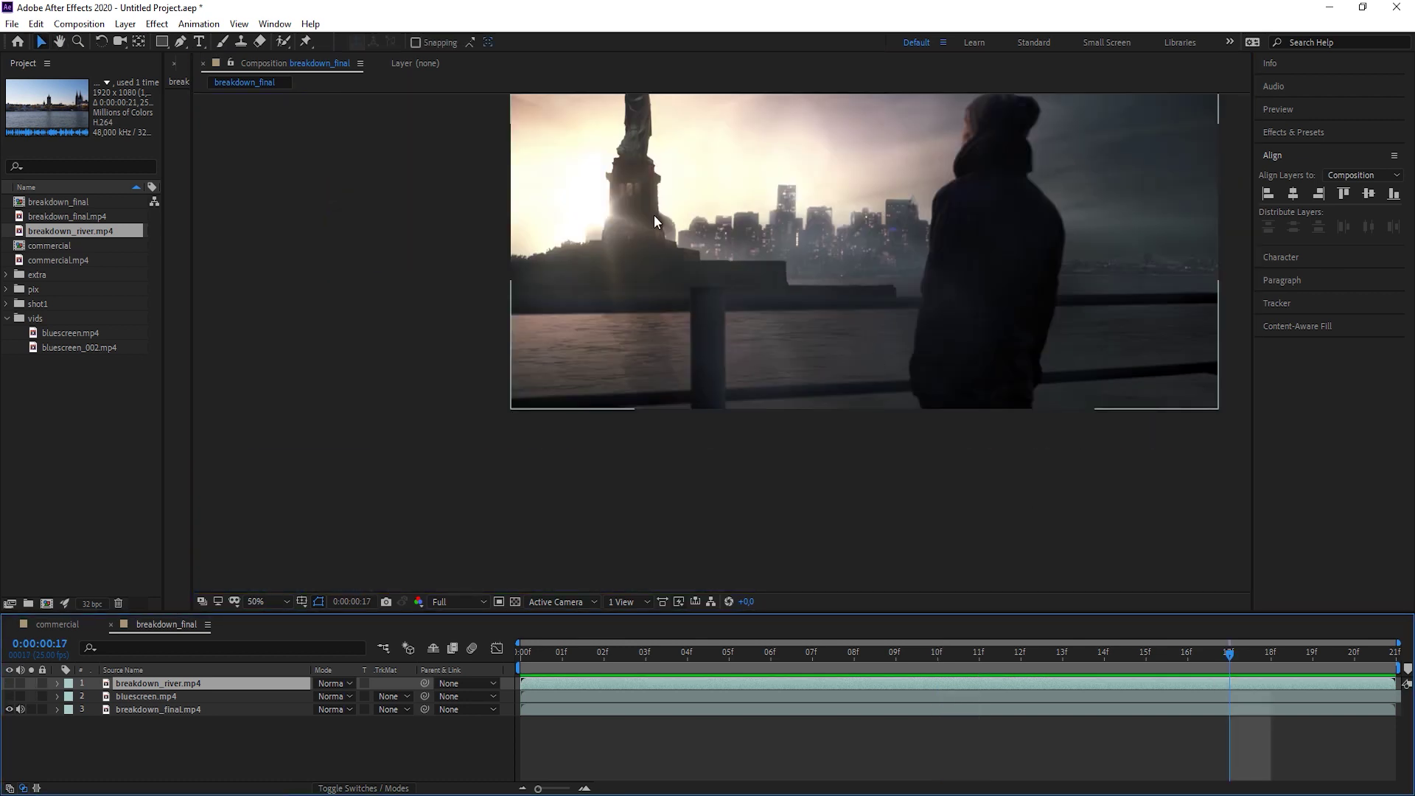
Bring the full final shot back into view and review its opening frames.
drag(701, 215, 700, 360)
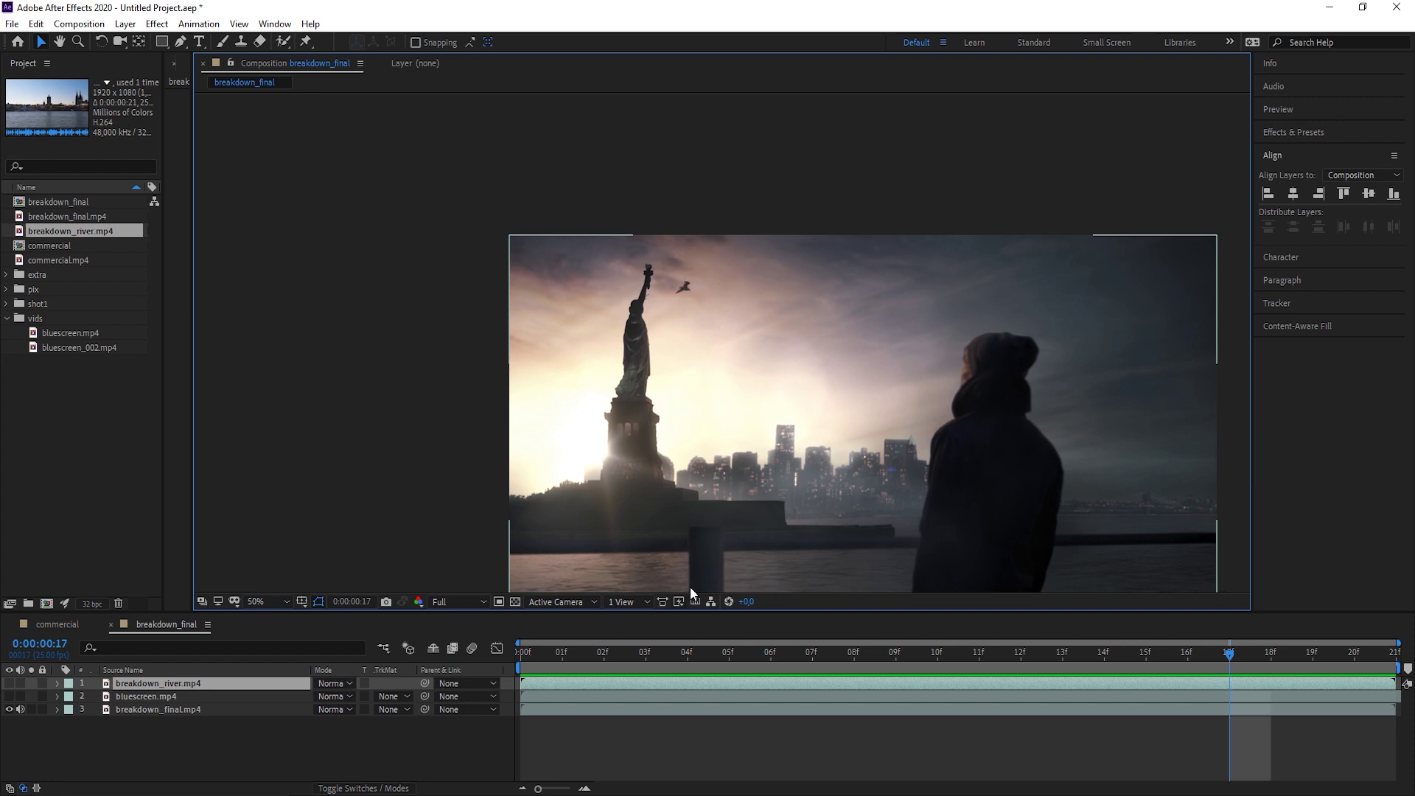
click(608, 653)
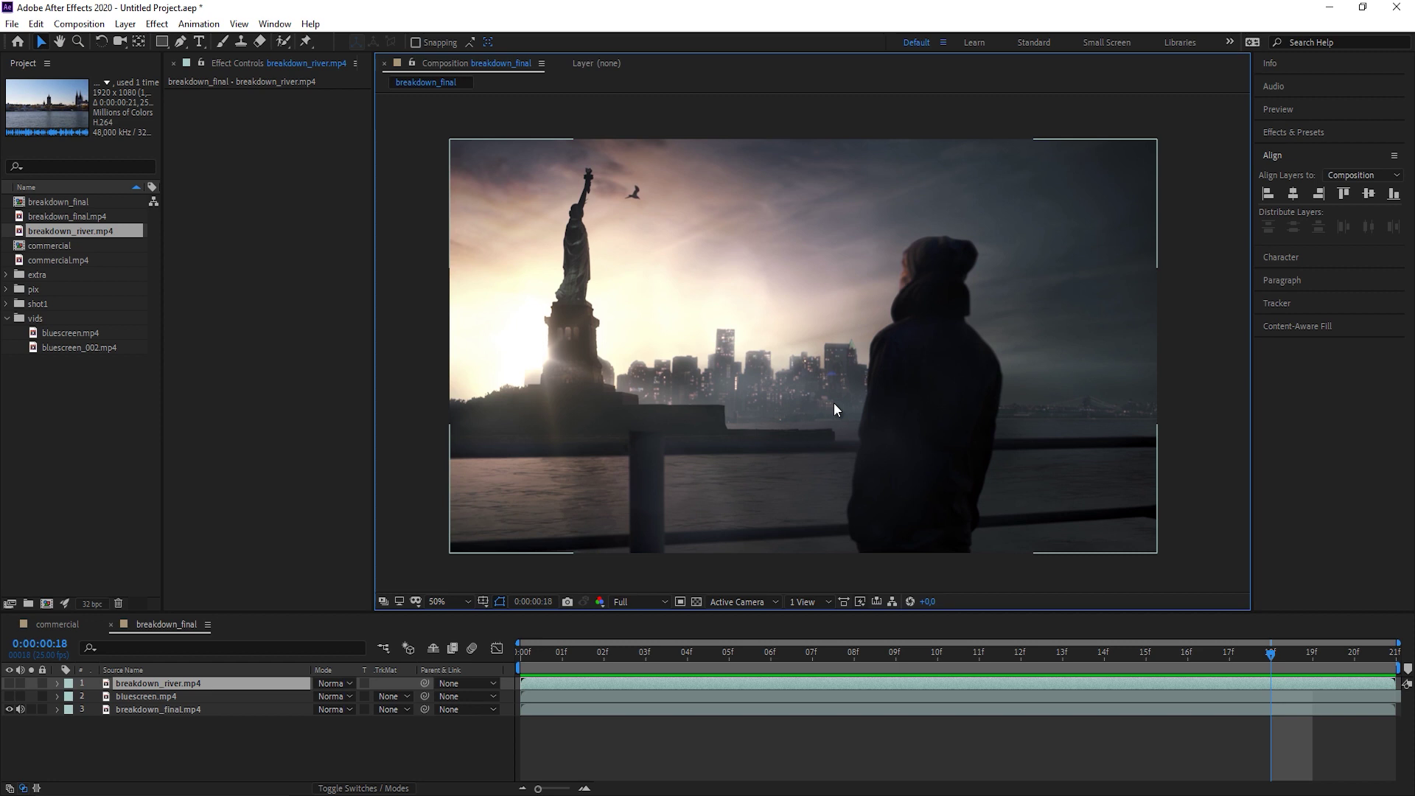
click(546, 667)
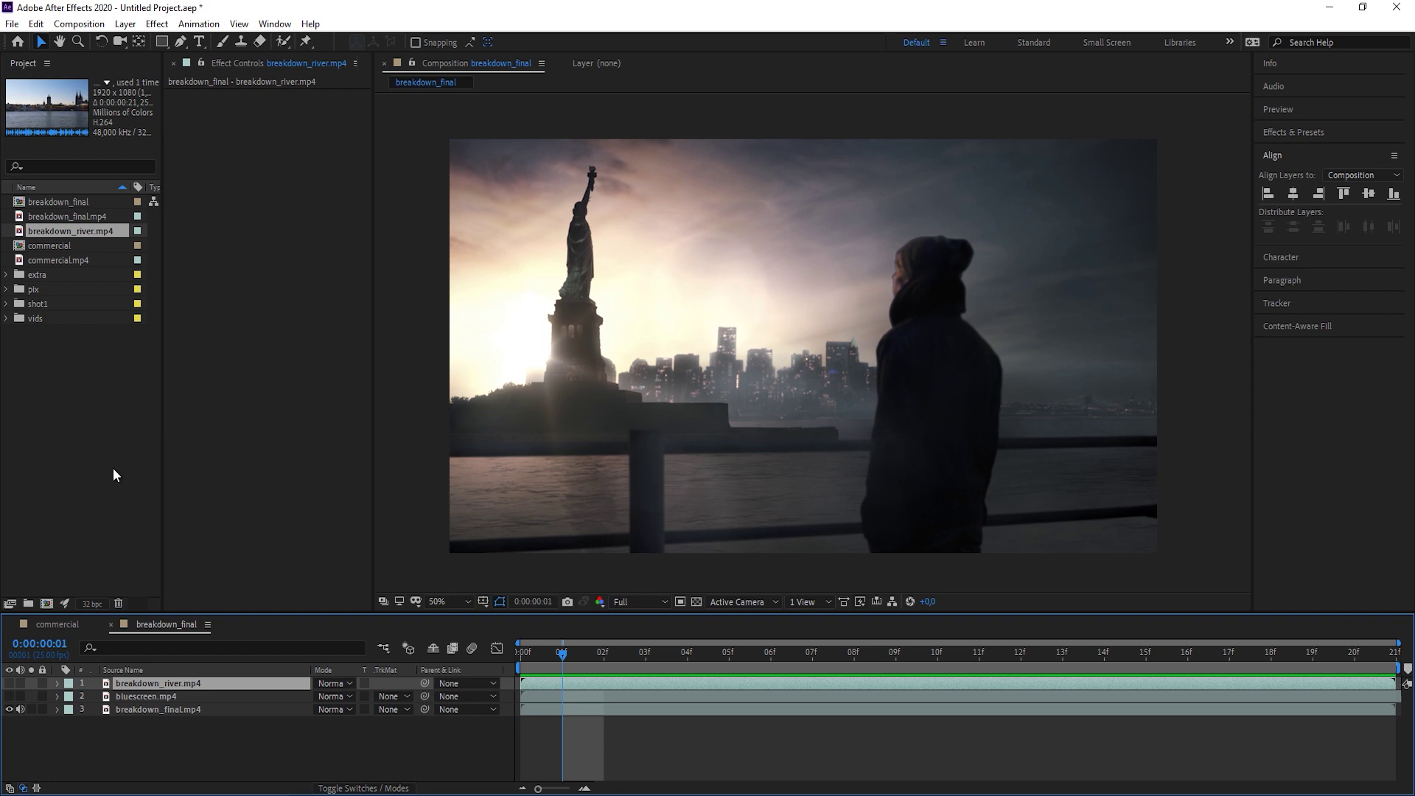
Create a composition from river_footage_001.mp4 in the shot1 folder.
click(6, 304)
click(69, 333)
drag(69, 333, 50, 603)
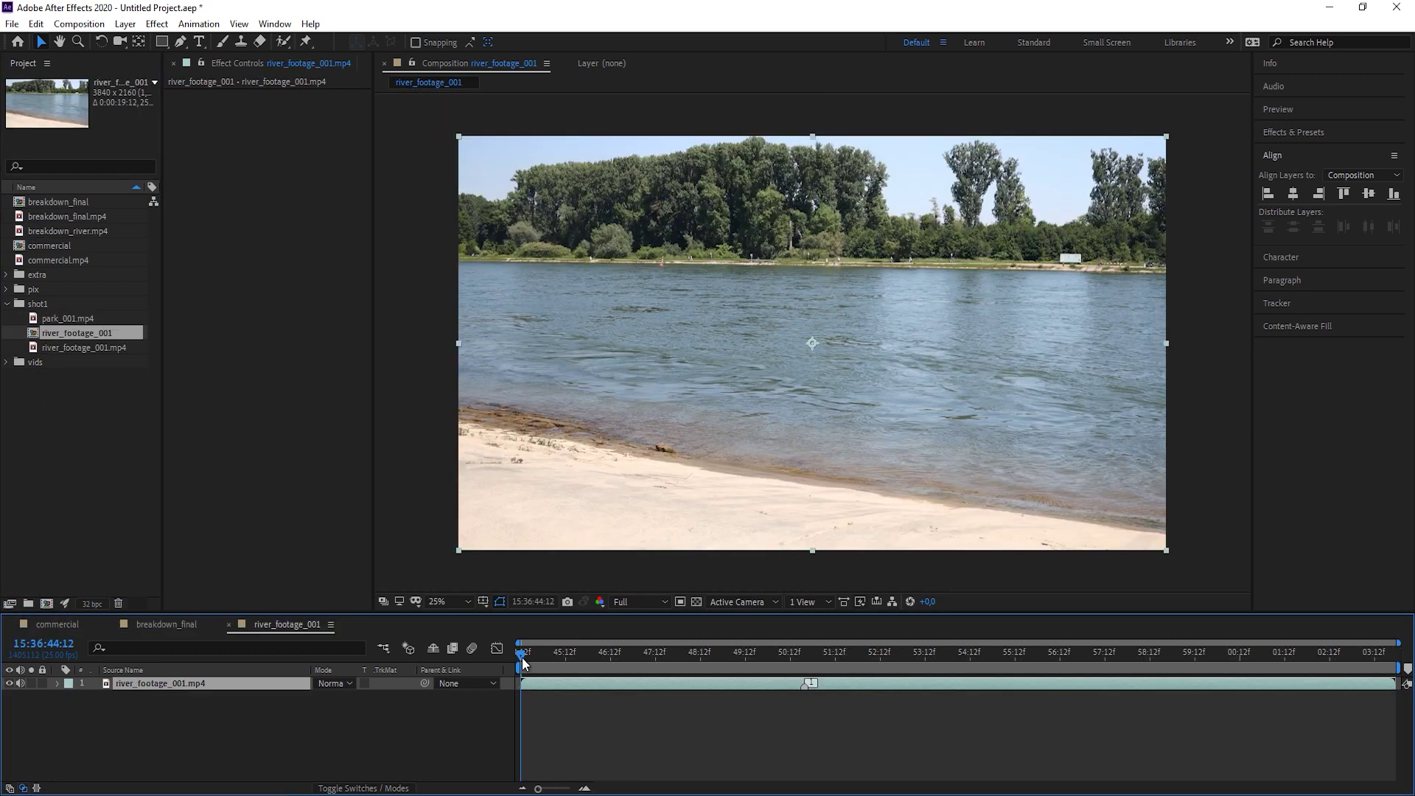
Scrub through the river footage and examine the man standing on the beach up close.
drag(550, 666, 1006, 681)
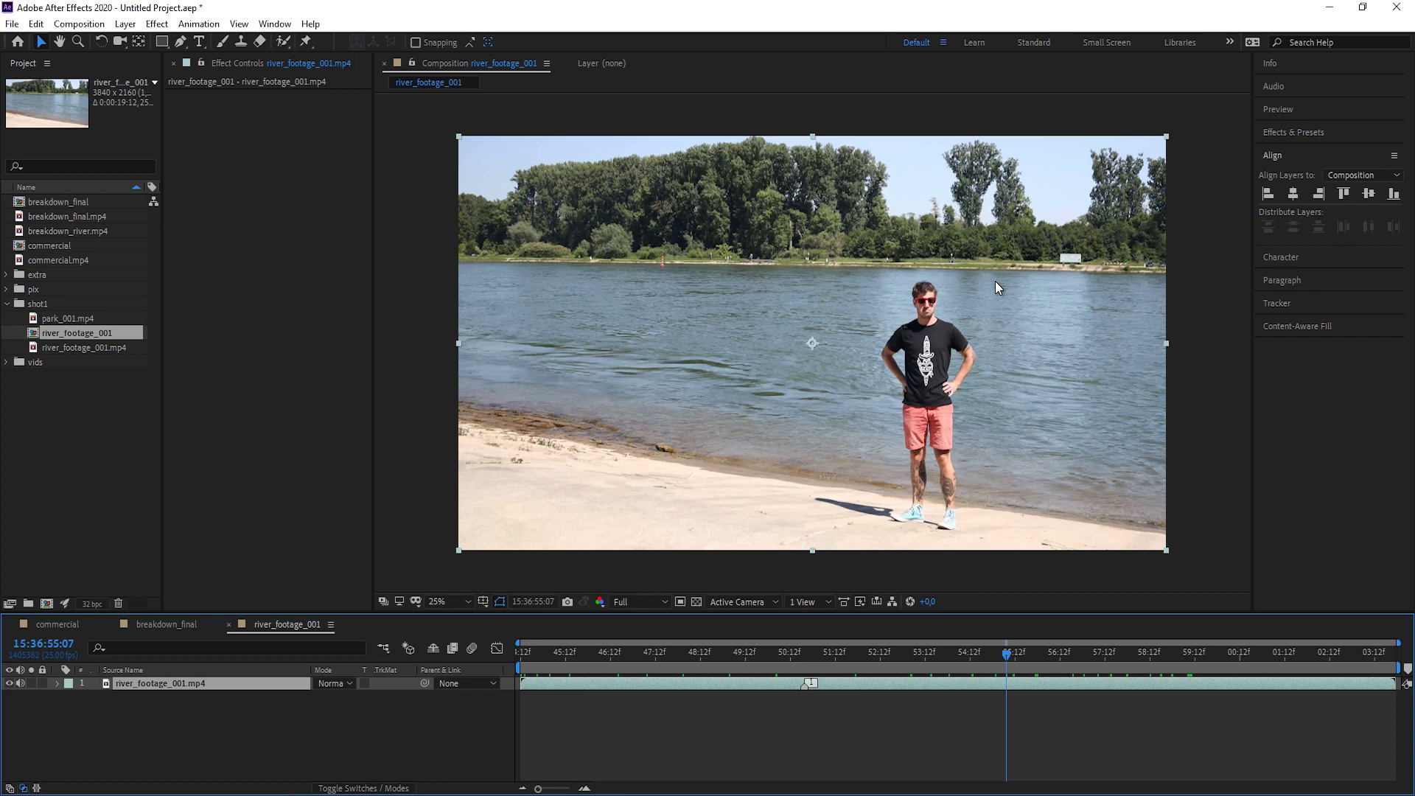
scroll(995, 281, up, 2)
drag(960, 239, 940, 345)
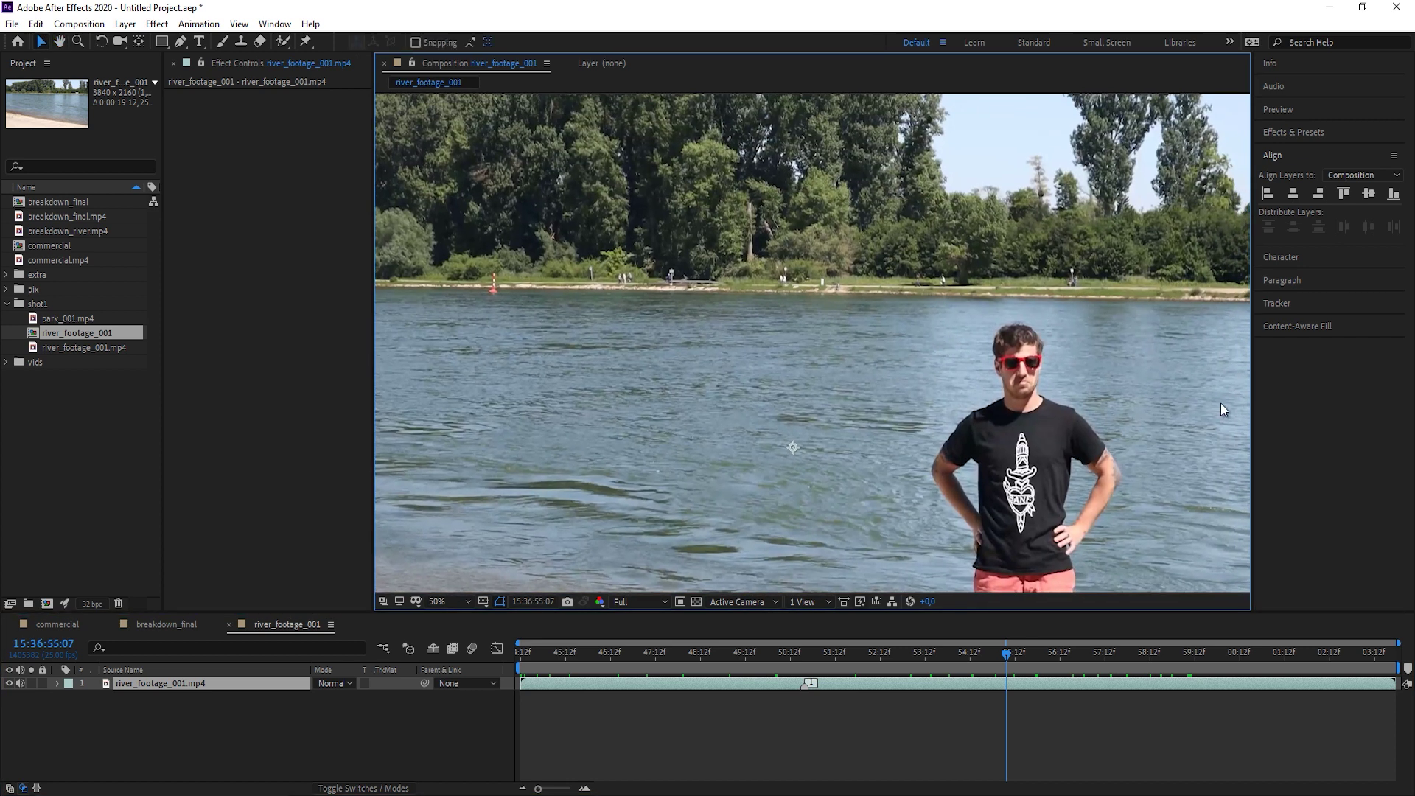
drag(999, 651, 879, 663)
scroll(562, 582, down, 1)
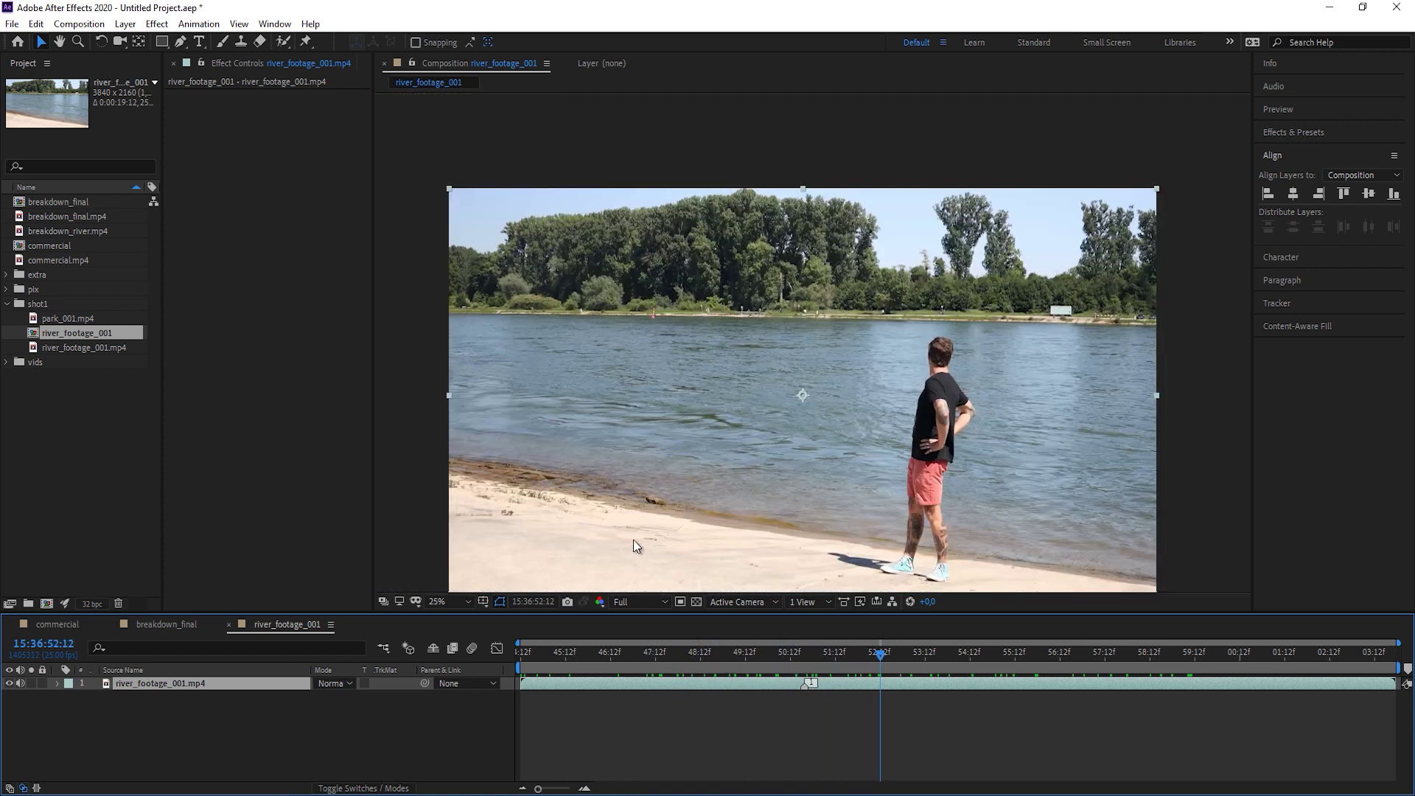
Rename the river_footage_001.mp4 layer to footage.
click(139, 733)
click(140, 683)
click(145, 670)
click(159, 685)
key(Return)
text(foote)
key(BackSpace)
text(age)
key(Return)
Duplicate the footage layer twice and name the copies people and water.
key(ctrl+d)
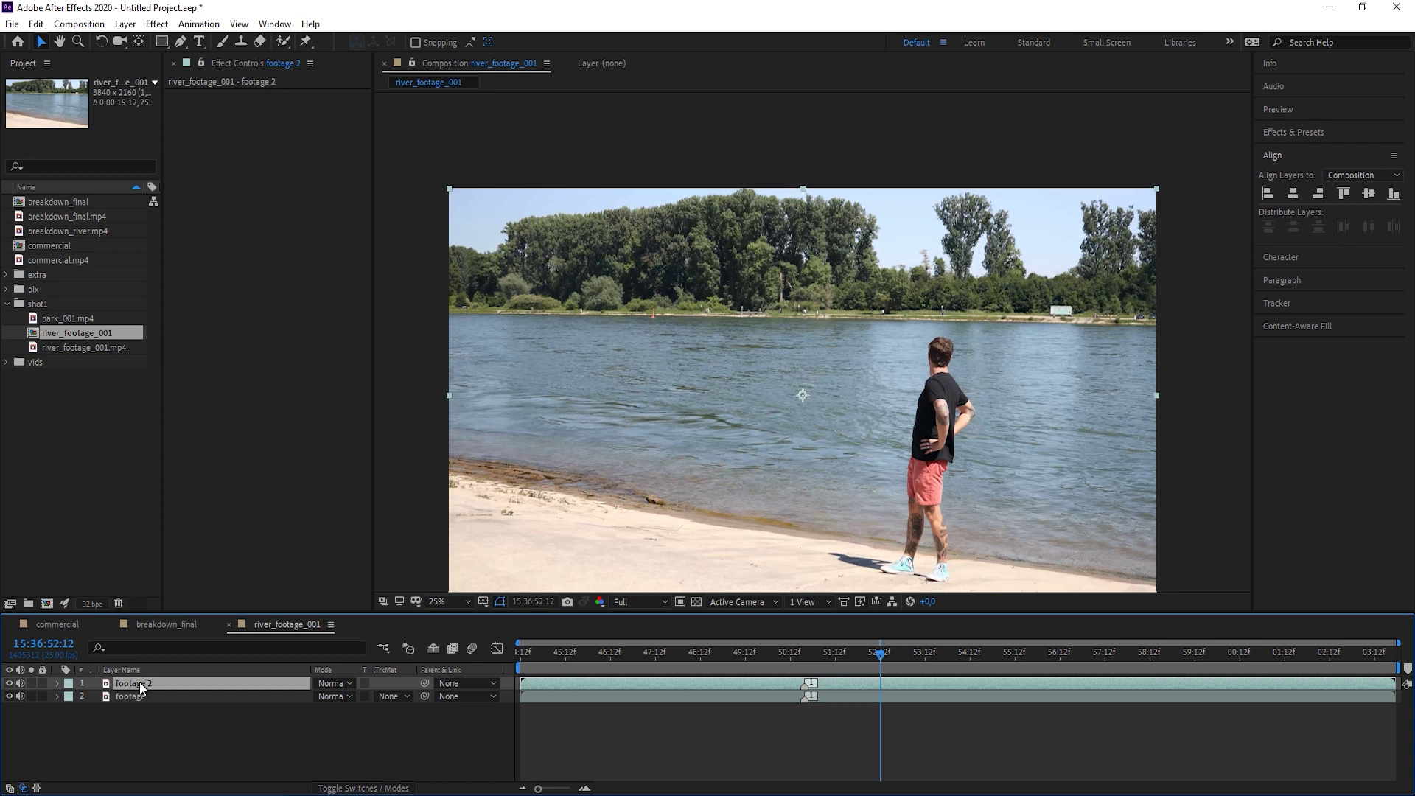
key(Return)
text(people)
key(Return)
key(ctrl+d)
key(Return)
text(water)
click(65, 745)
Mute the audio of all three layers and solo the footage layer.
drag(21, 683, 20, 710)
click(31, 709)
click(126, 709)
Mask the footage layer along the far waterline and around the red buoy, keeping only the river and beach.
key(g)
scroll(713, 345, up, 1)
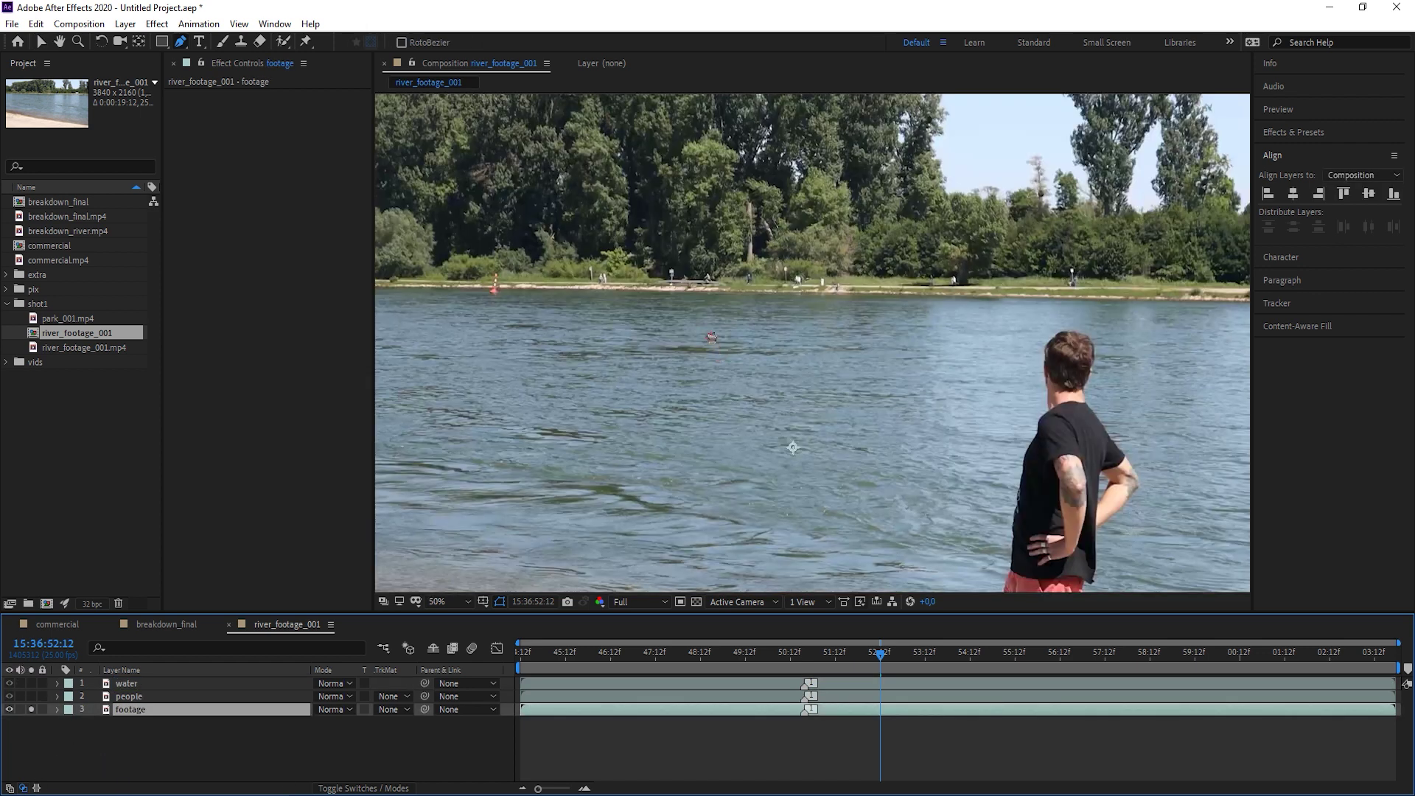
drag(707, 333, 878, 349)
scroll(877, 349, up, 1)
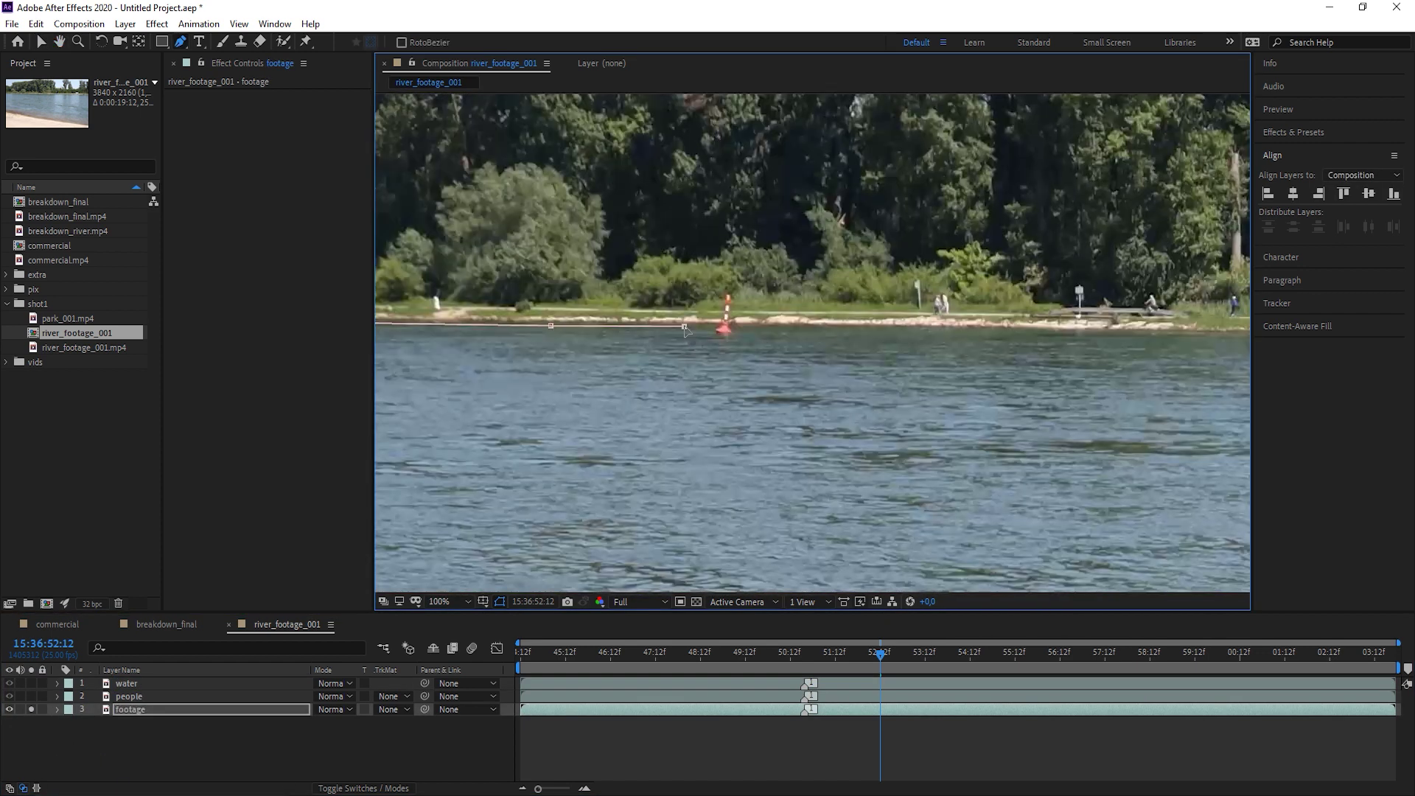
click(719, 322)
click(726, 294)
scroll(728, 298, up, 4)
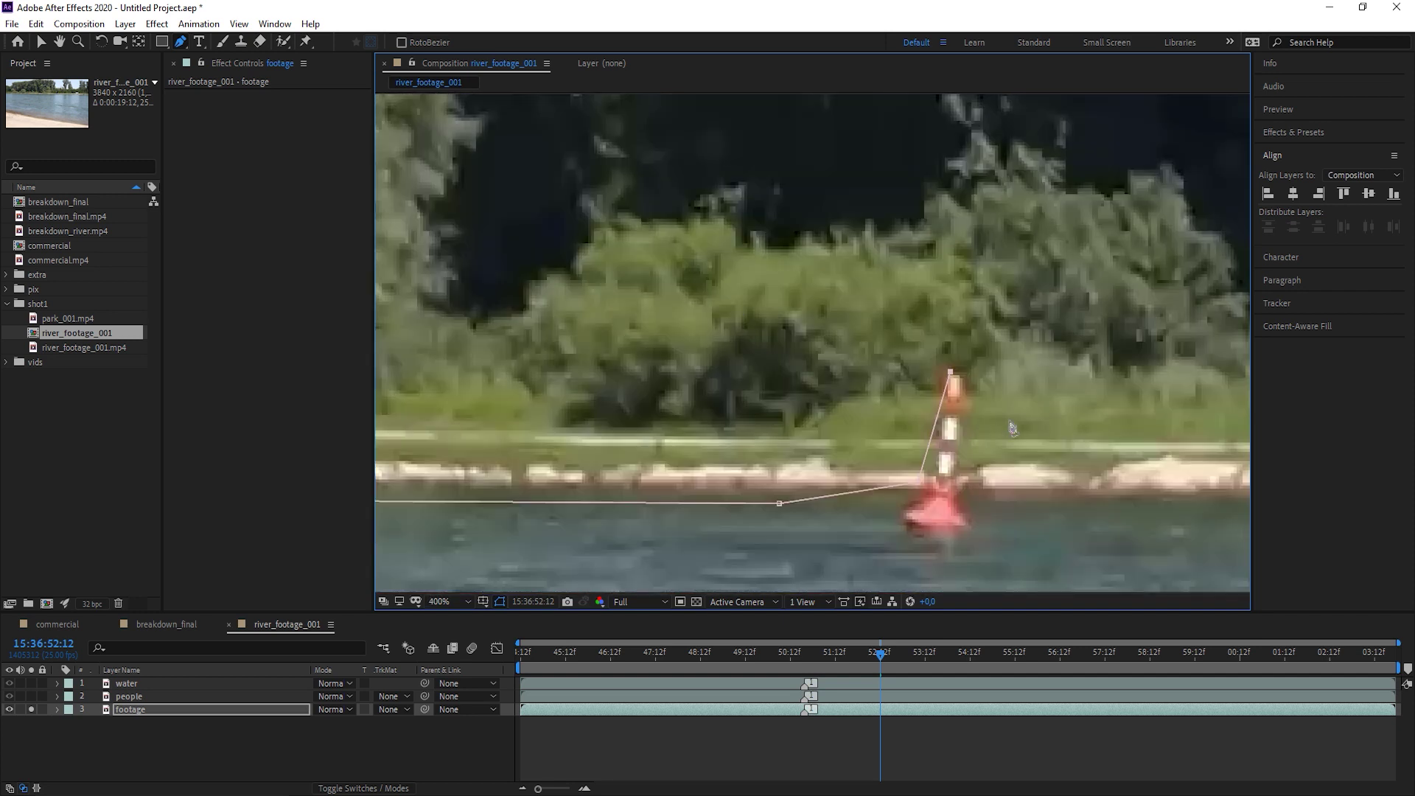
scroll(966, 381, down, 10)
click(448, 717)
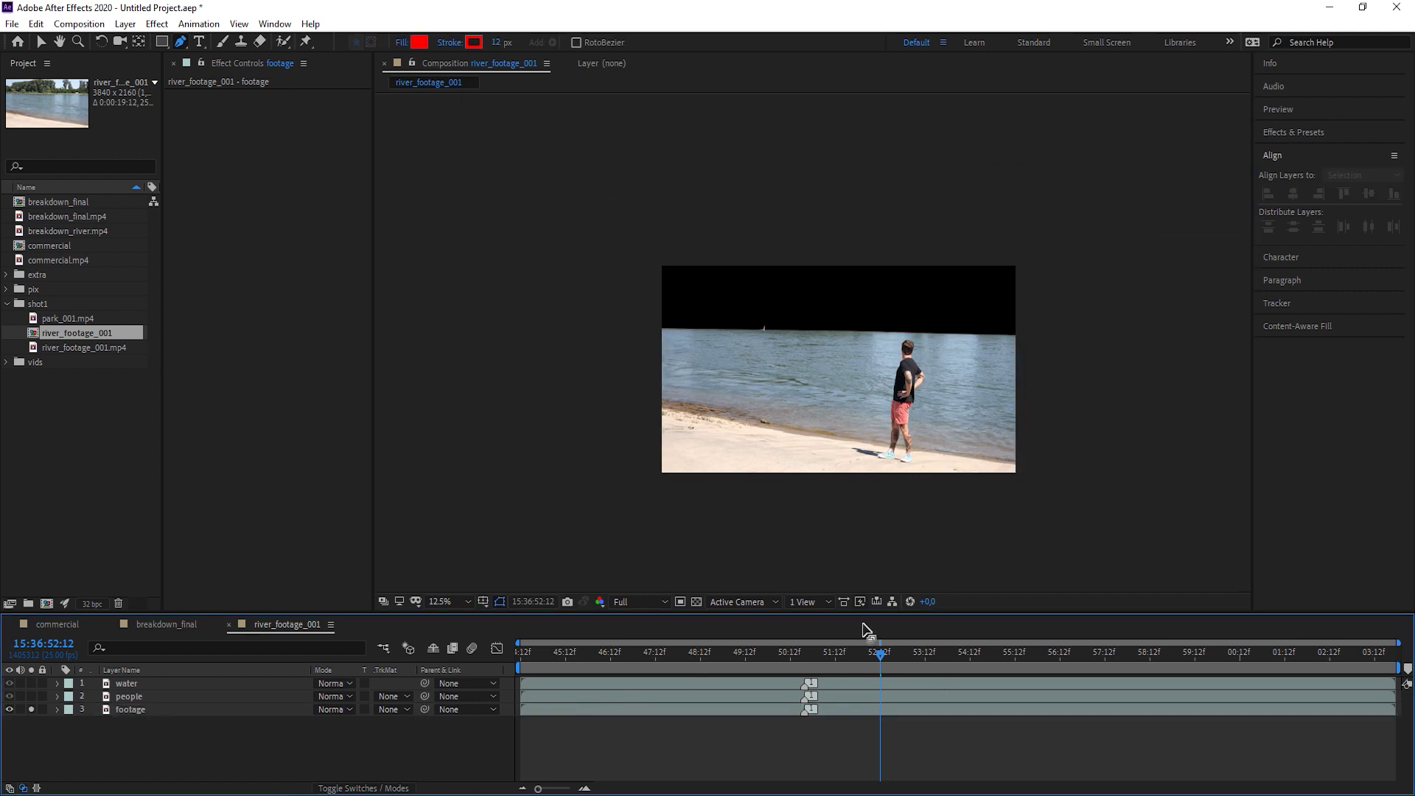
Go to the frame where the man faces the camera and place a horizontal guide along the far riverbank.
click(853, 658)
drag(853, 660, 838, 659)
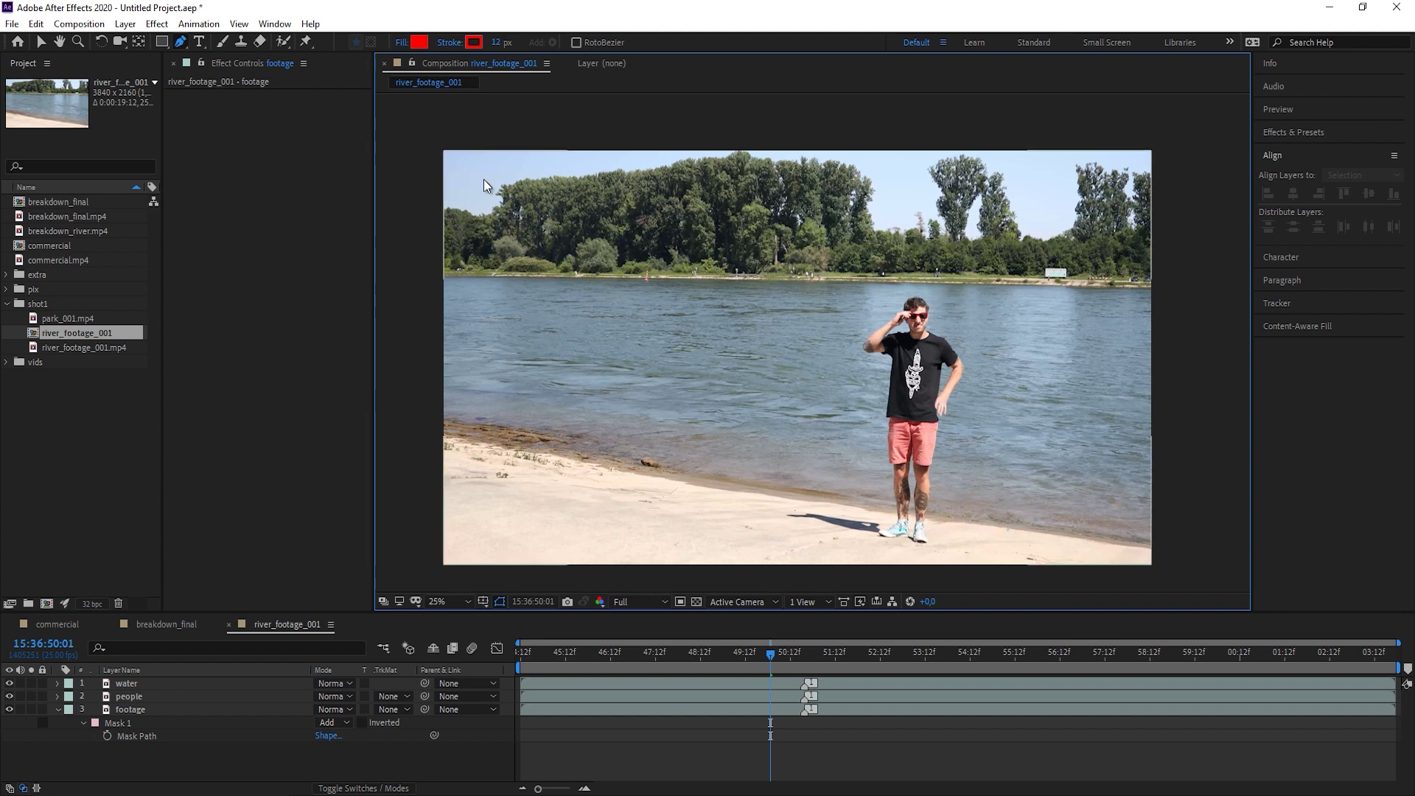
key(ctrl+r)
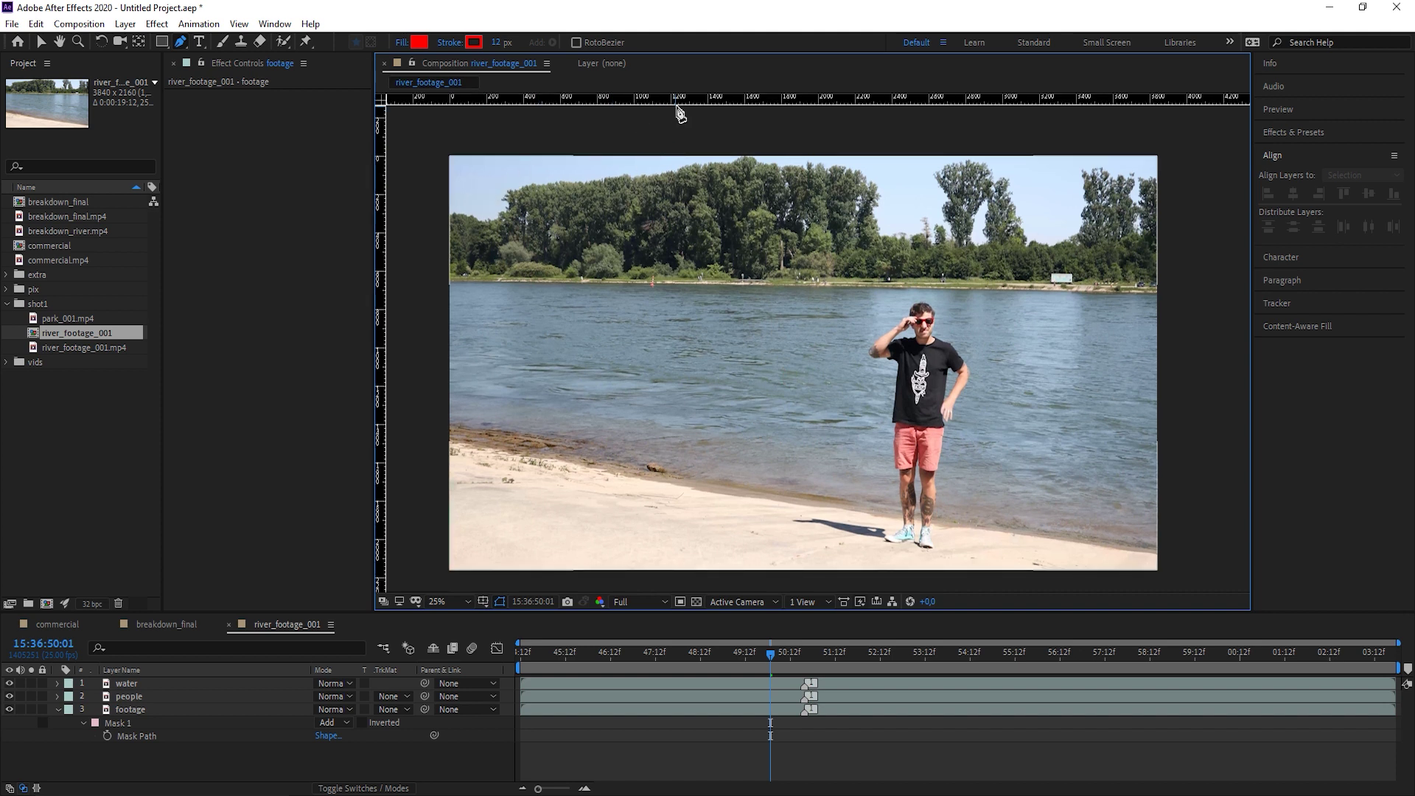
drag(685, 100, 687, 272)
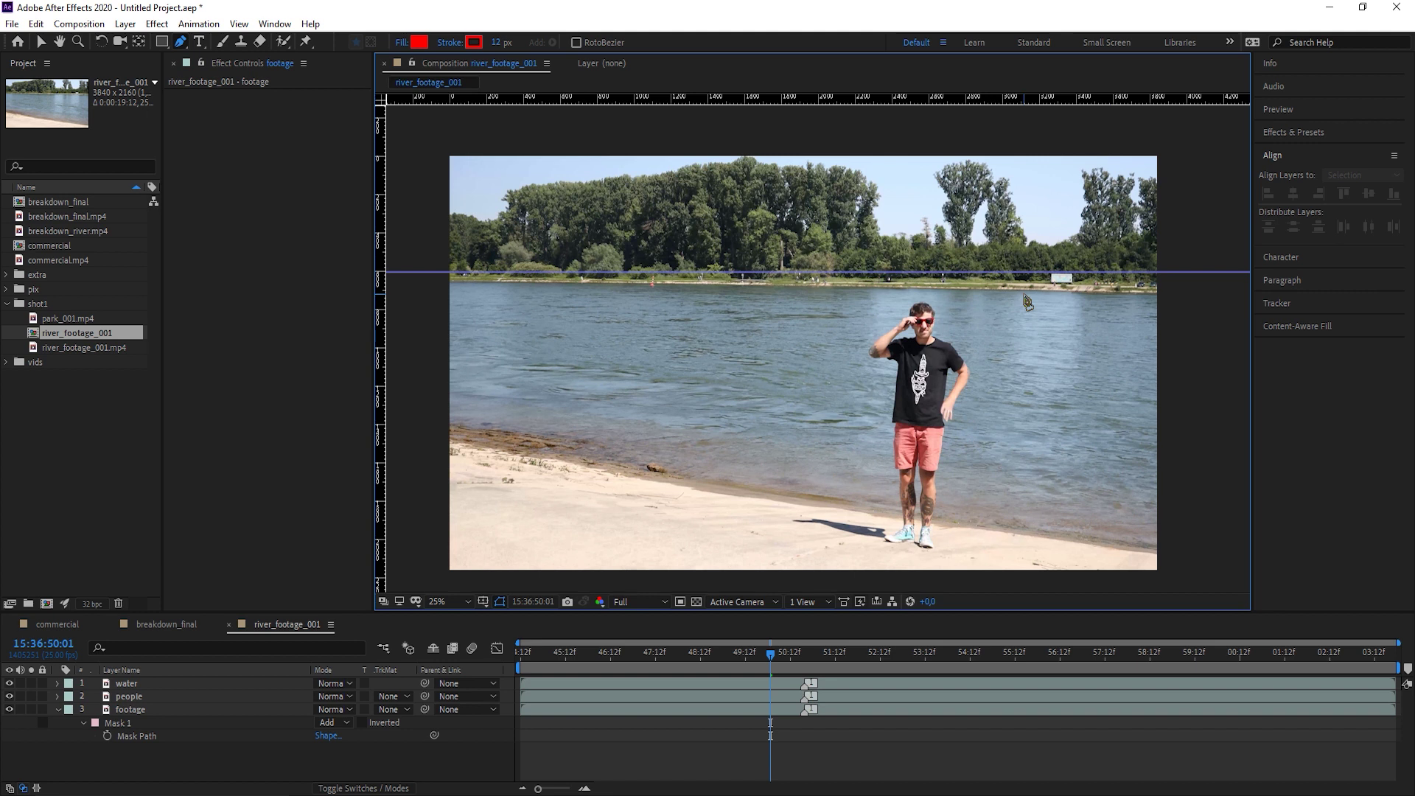
Solo the footage layer and add NY_pic.jpg from the pix folder beneath it.
click(31, 709)
click(7, 289)
drag(62, 304, 159, 746)
scroll(472, 358, down, 1)
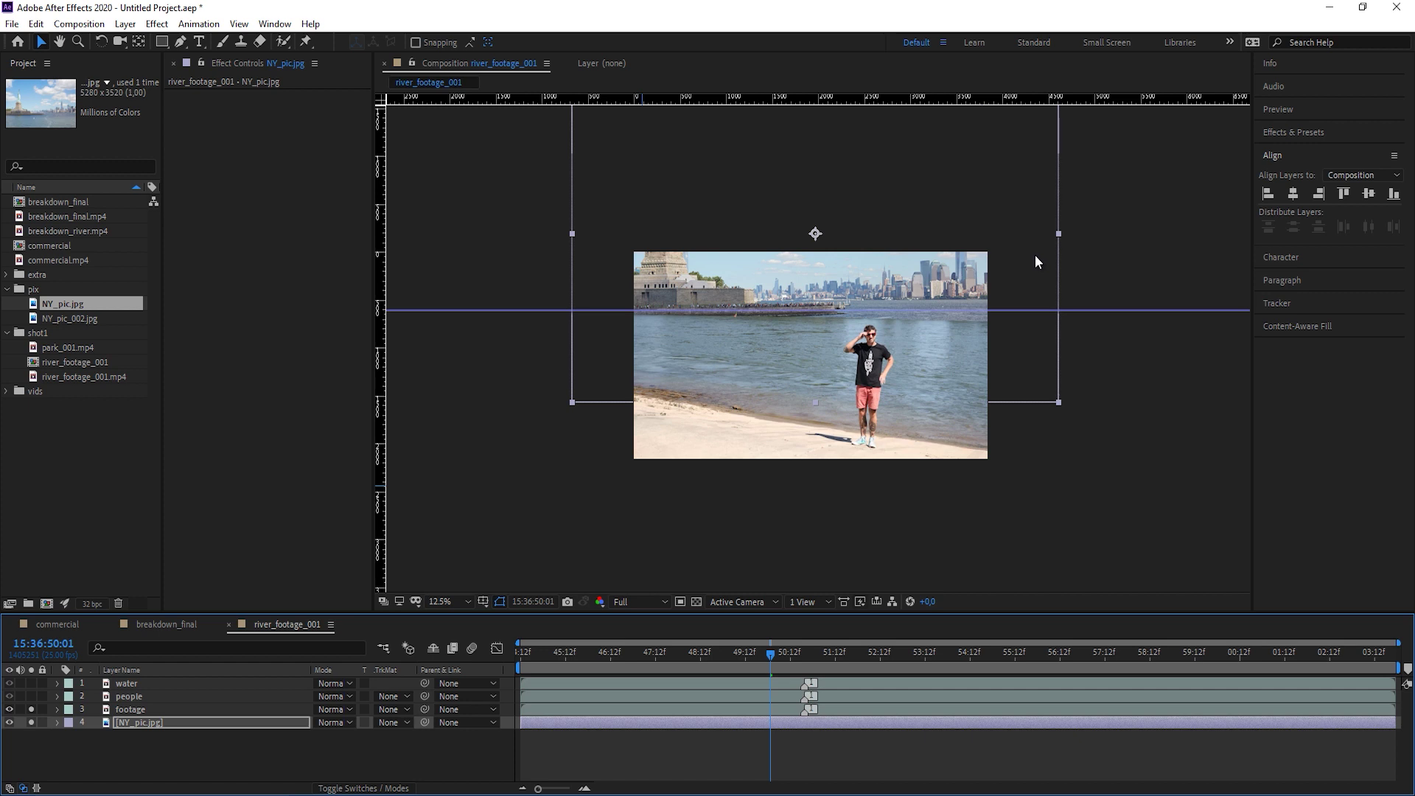
Scale NY_pic.jpg down to about the frame width and rotate it slightly to align its horizon with the guide.
drag(1069, 225, 949, 197)
key(w)
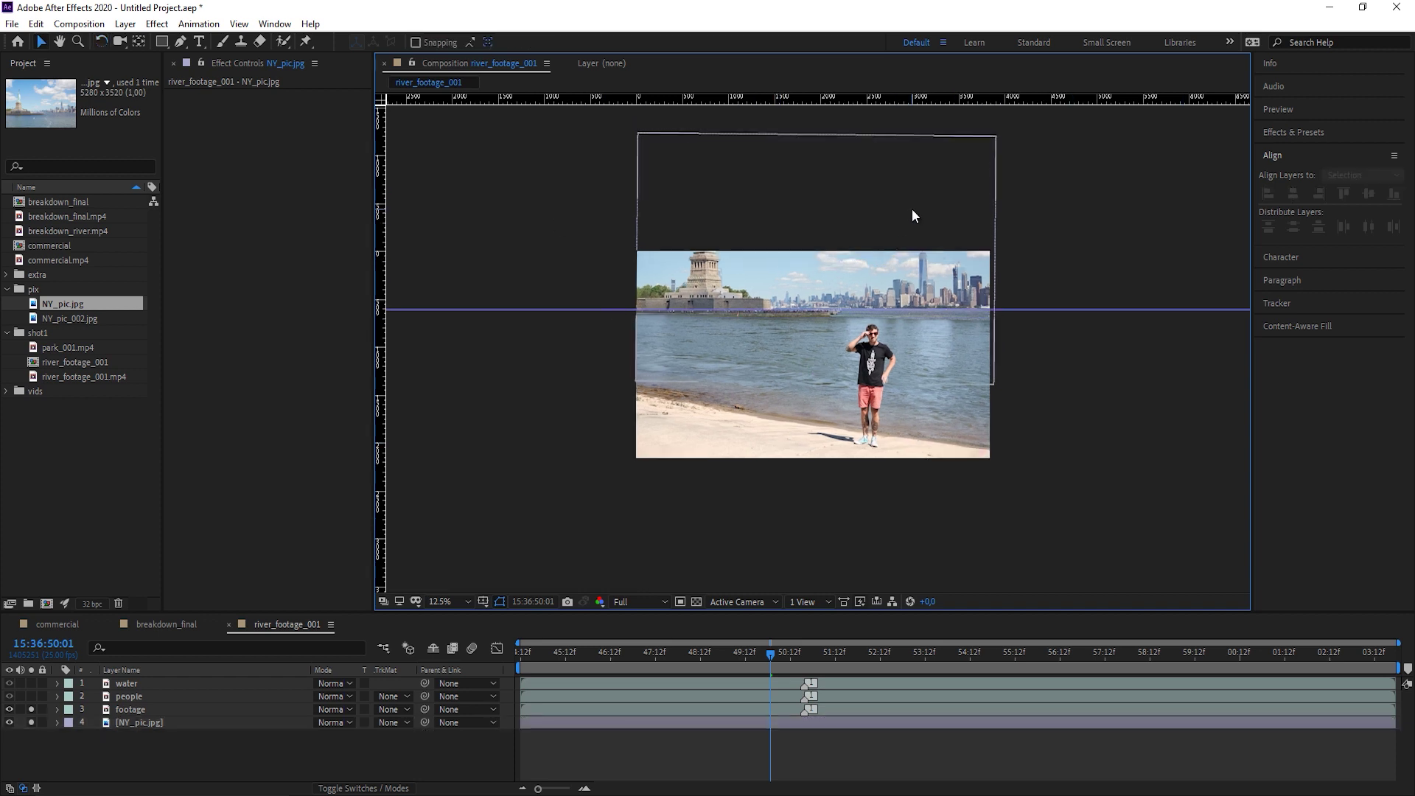
click(912, 210)
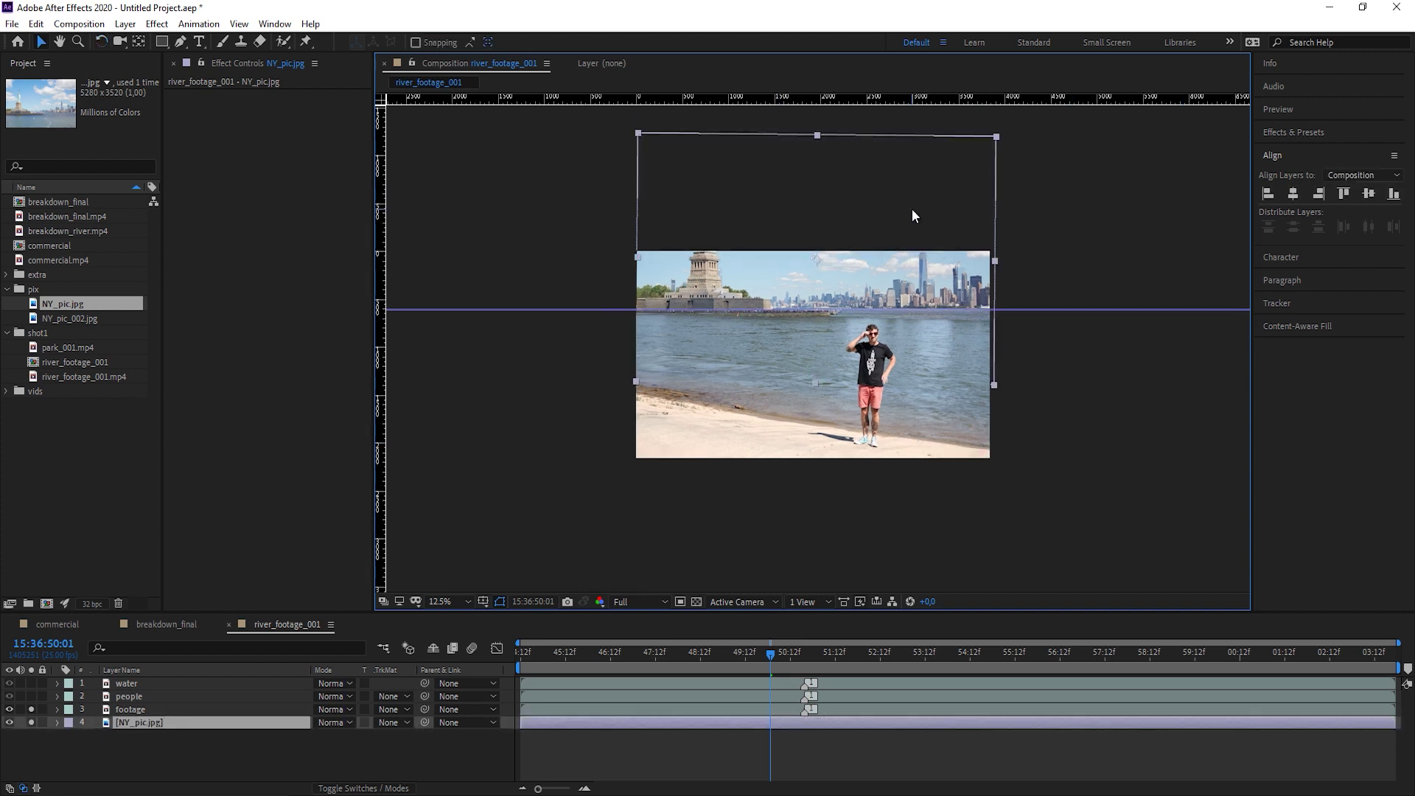
drag(912, 210, 909, 209)
click(72, 758)
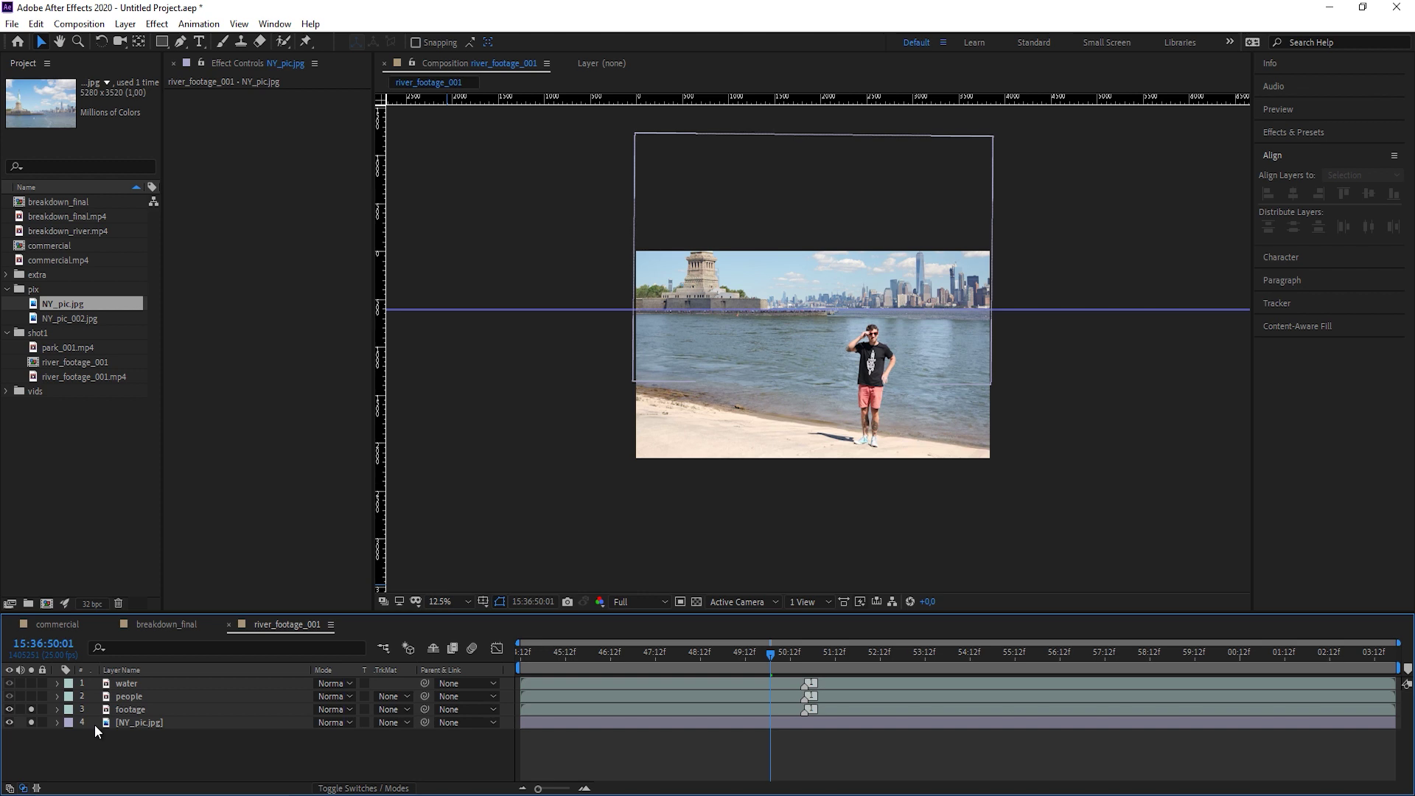
Add a null object and parent the footage and NY_pic.jpg layers to it.
key(ctrl+alt+shift+y)
click(140, 736)
shift+click(129, 724)
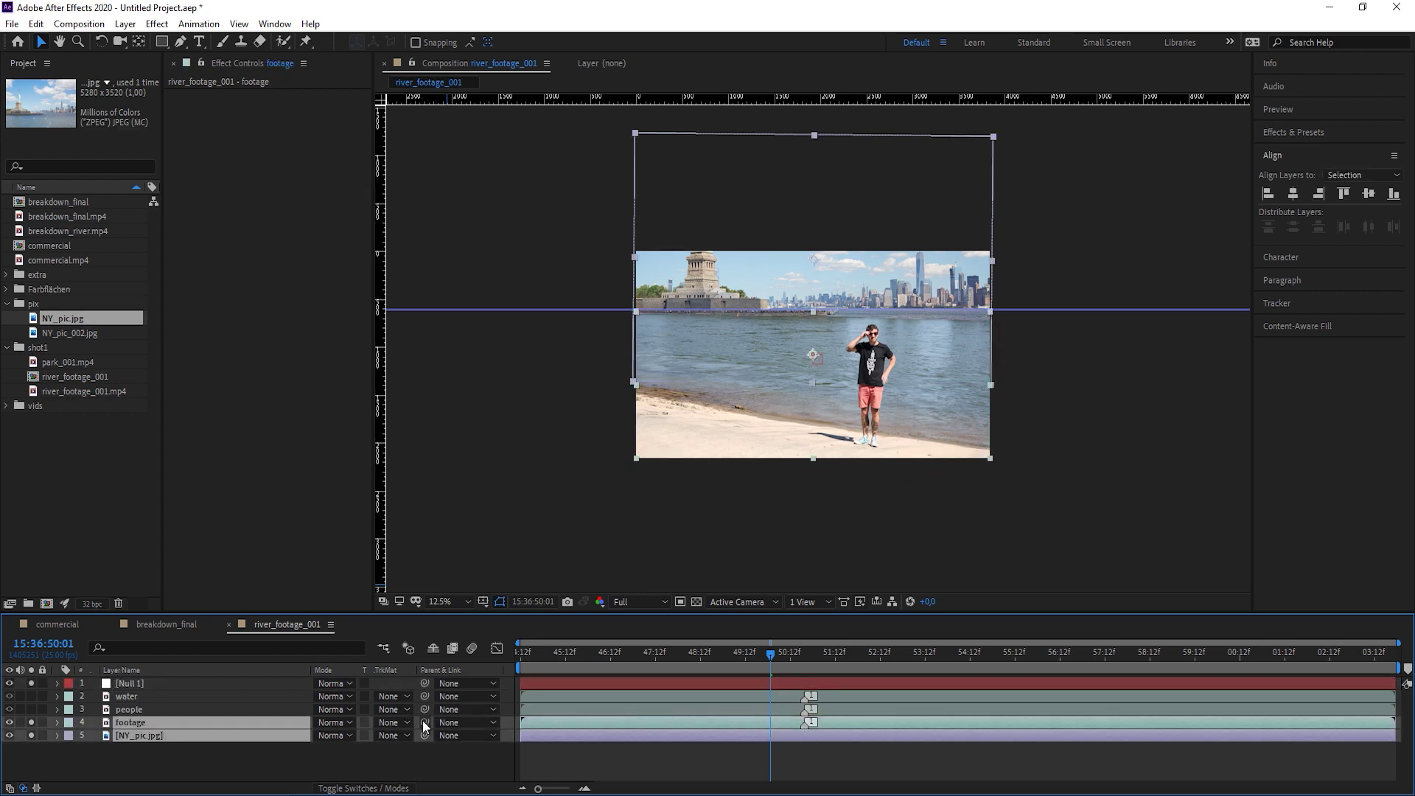
drag(439, 727, 247, 683)
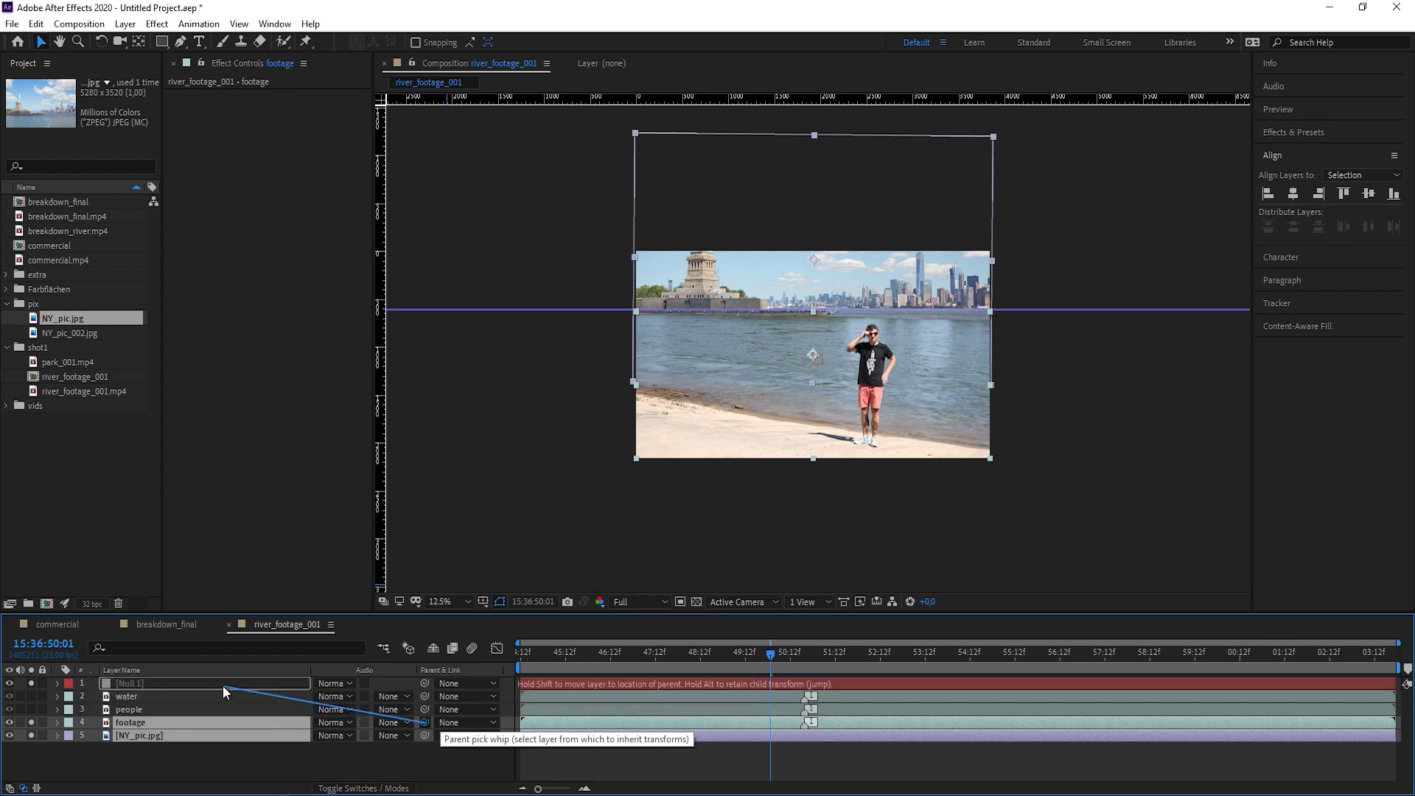
key(F2)
click(118, 678)
click(117, 670)
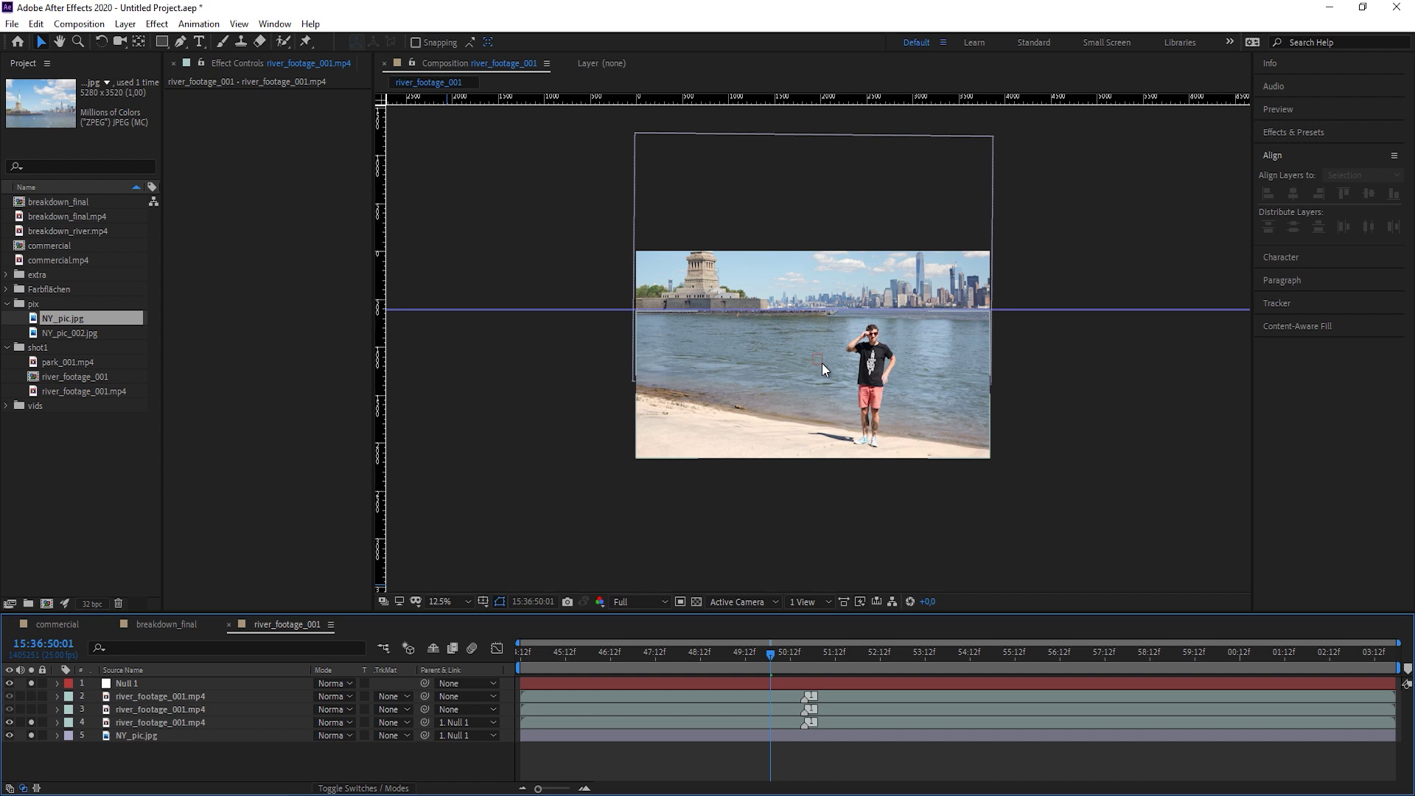
Move the null down to bring the statue into frame, and remove the horizontal guide.
scroll(821, 361, up, 1)
drag(827, 369, 822, 477)
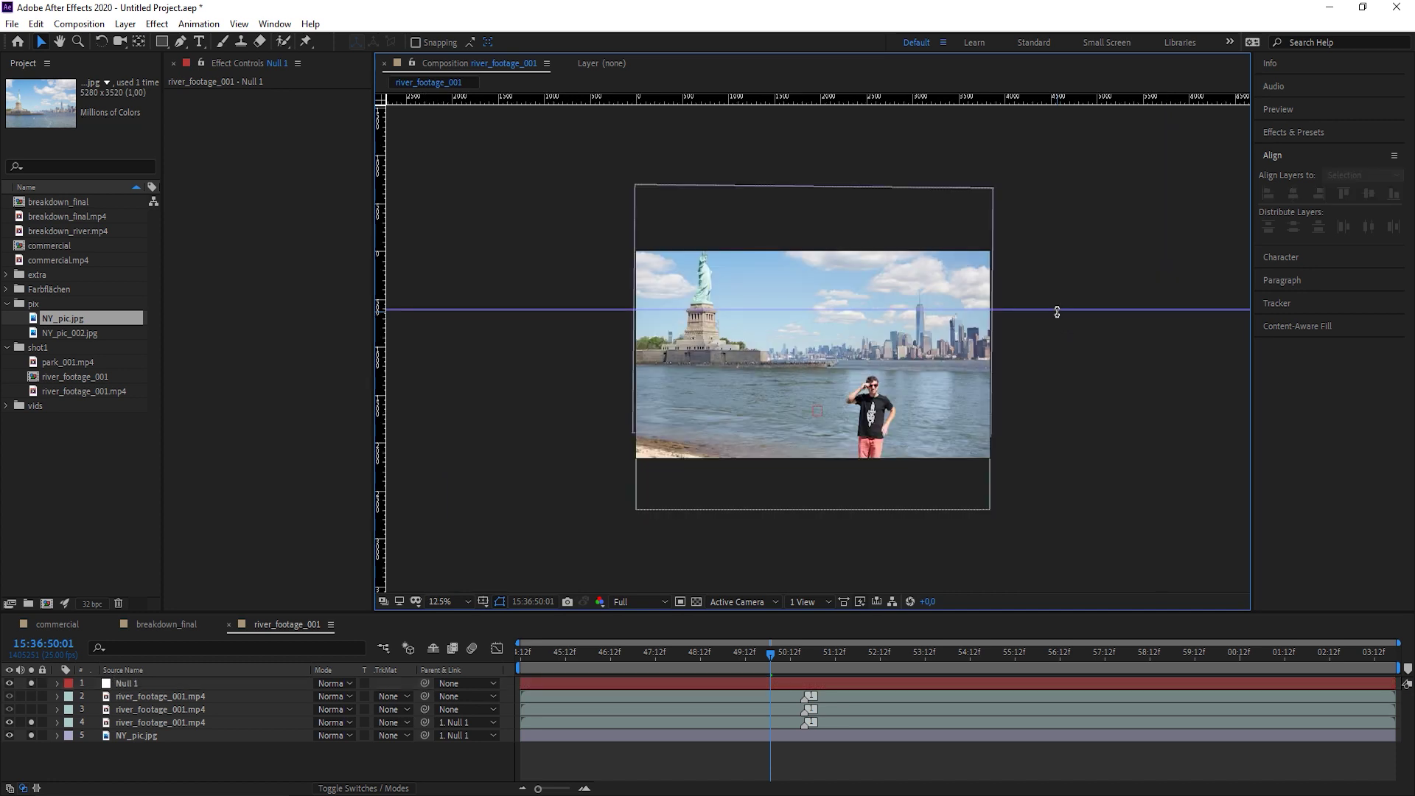
drag(1055, 310, 1046, 39)
scroll(904, 436, up, 1)
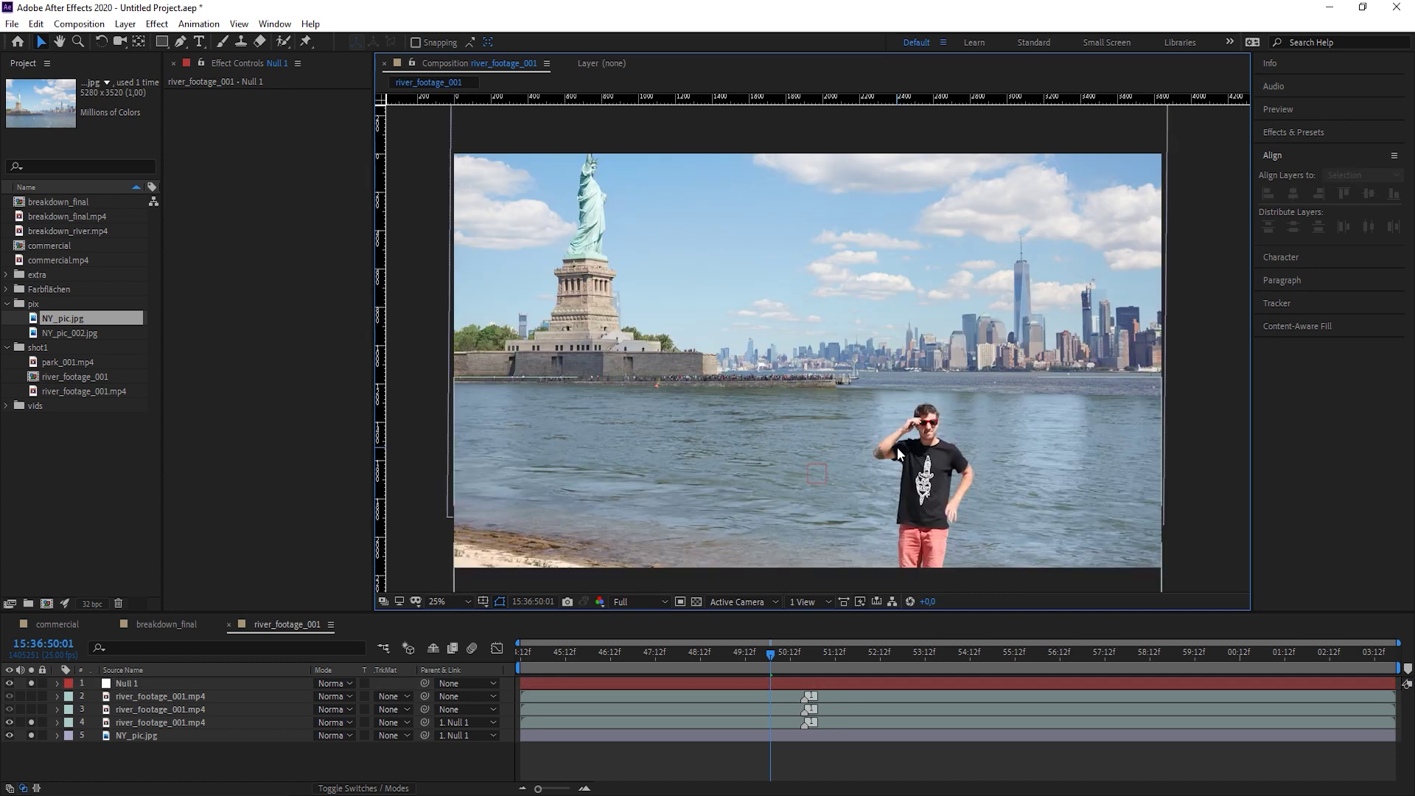
drag(877, 436, 908, 412)
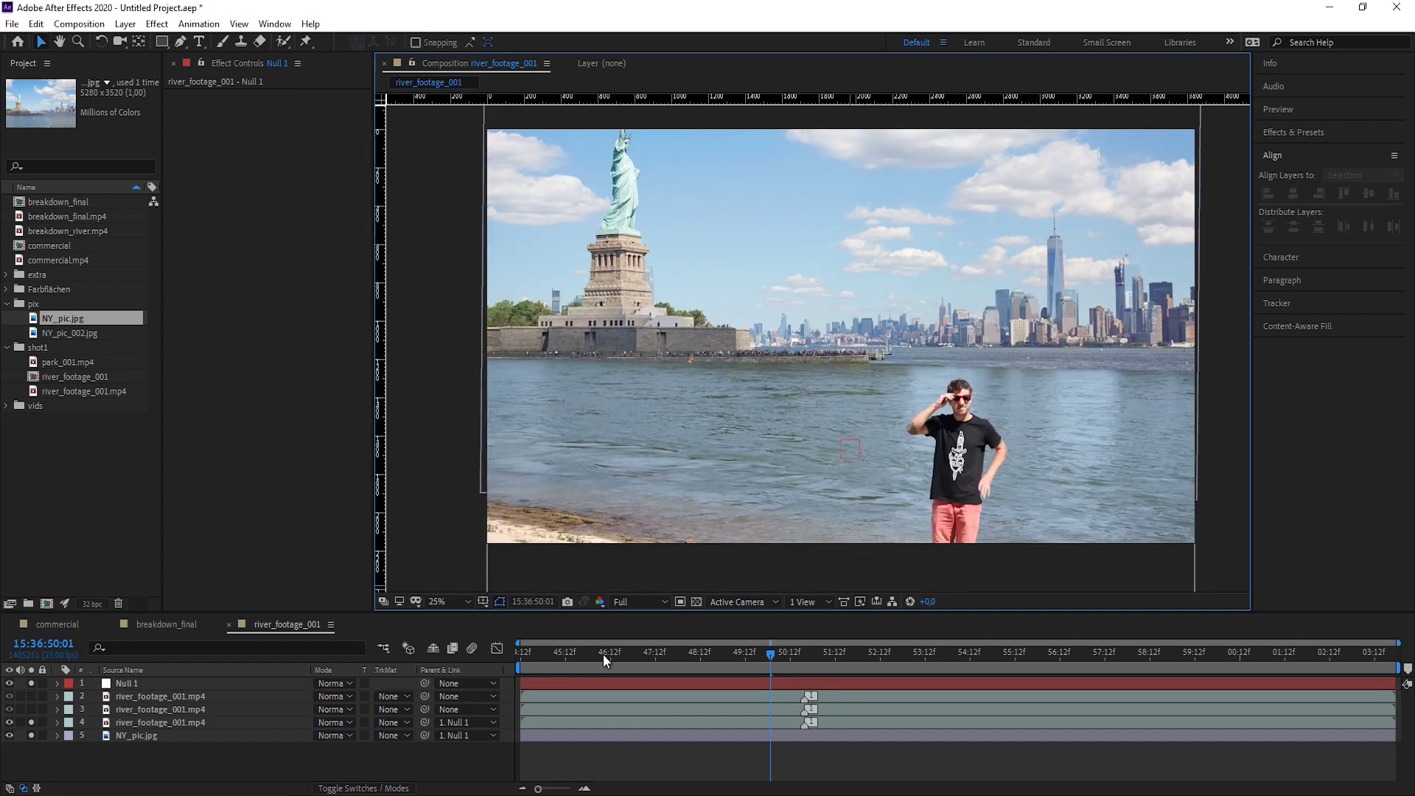
drag(602, 653, 516, 665)
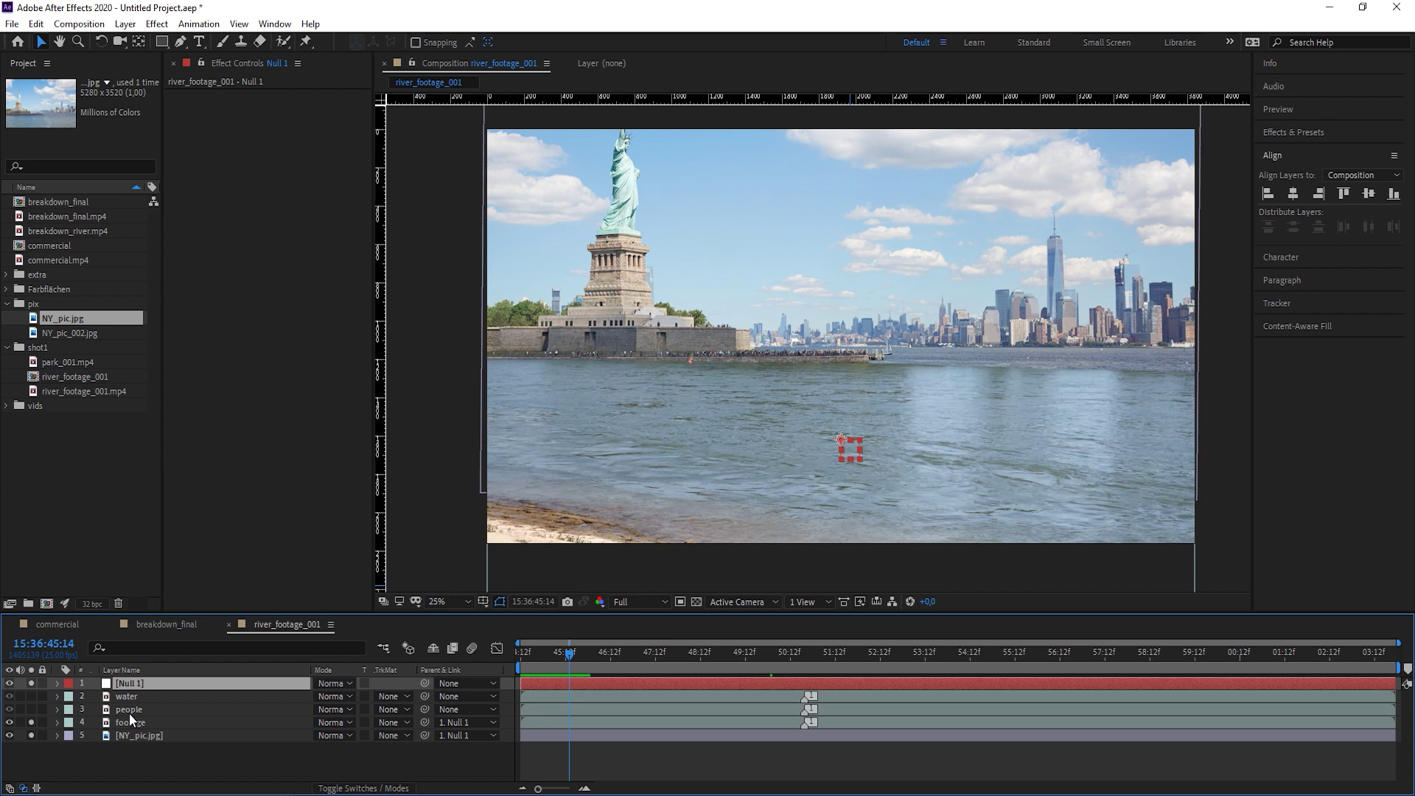
Solo the people layer and draw its mask's lower edge along the far waterline to the white container.
click(130, 711)
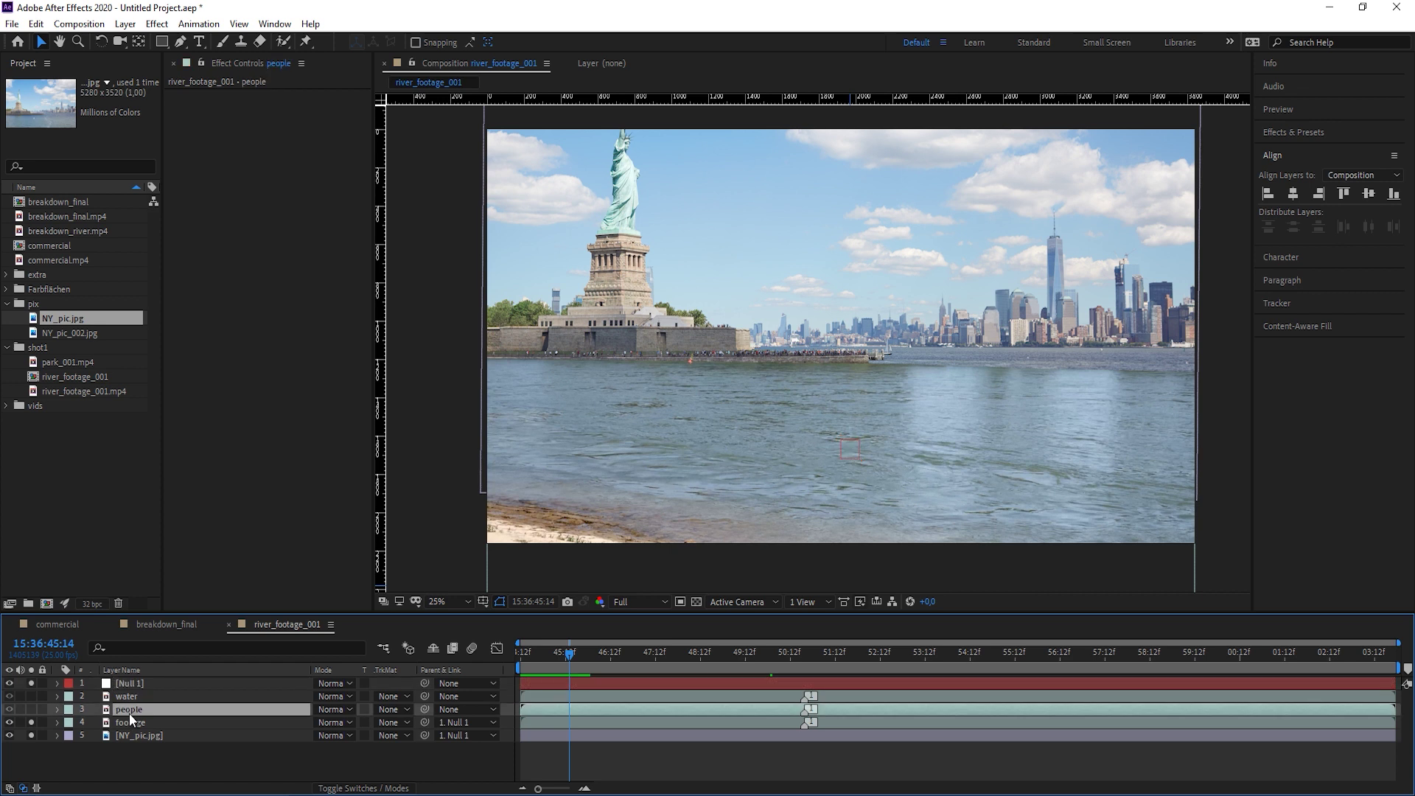
click(31, 709)
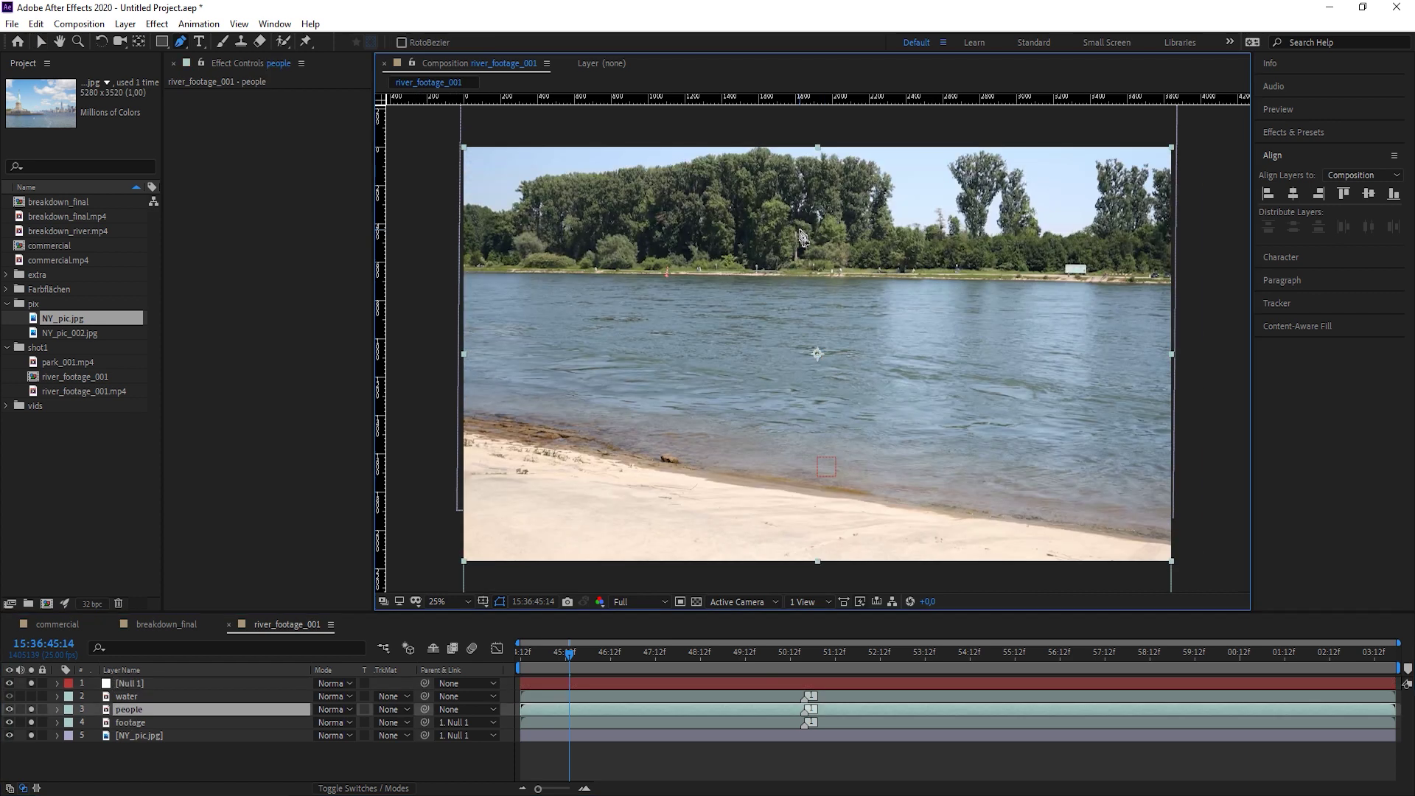
key(g)
scroll(1039, 368, up, 4)
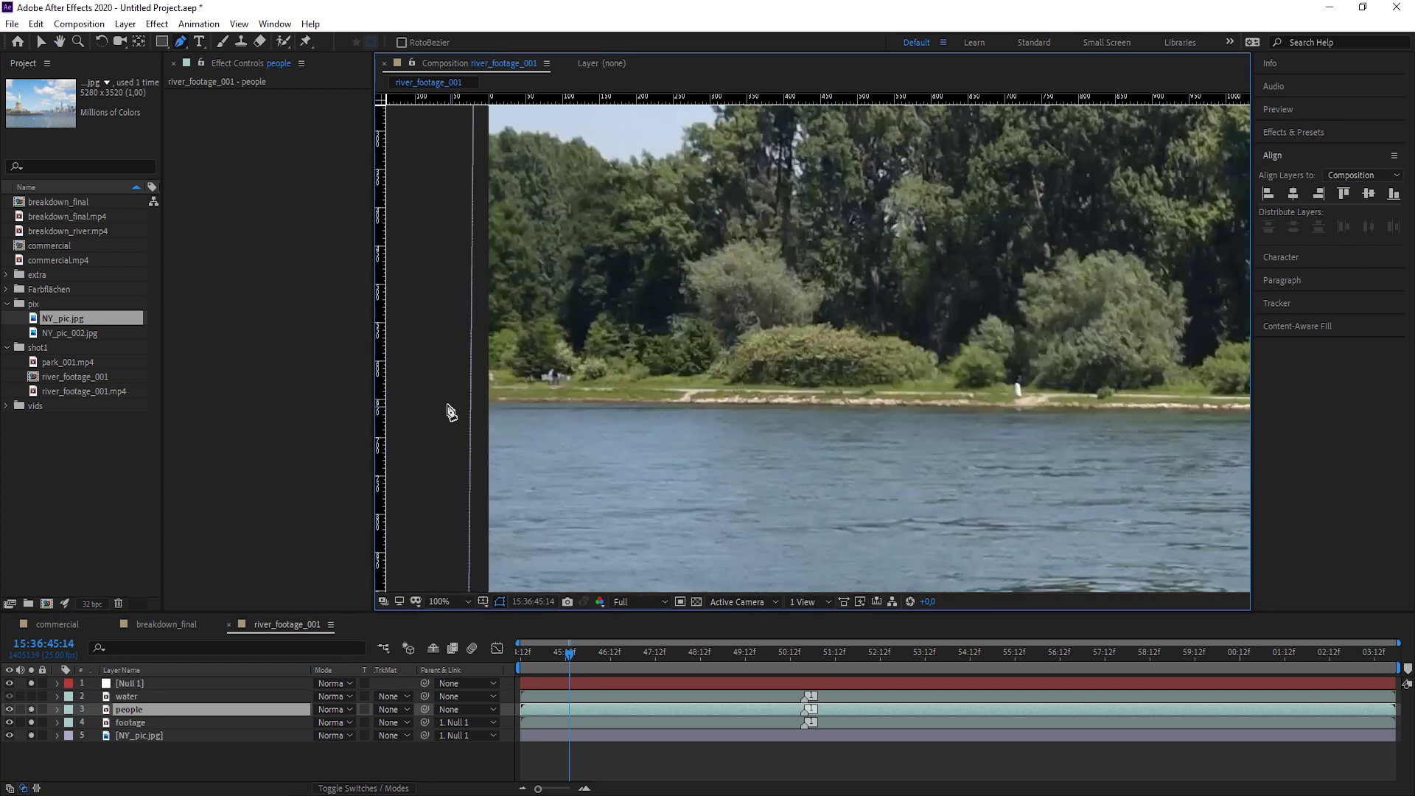
click(487, 405)
click(1046, 414)
drag(1096, 420, 620, 434)
click(816, 426)
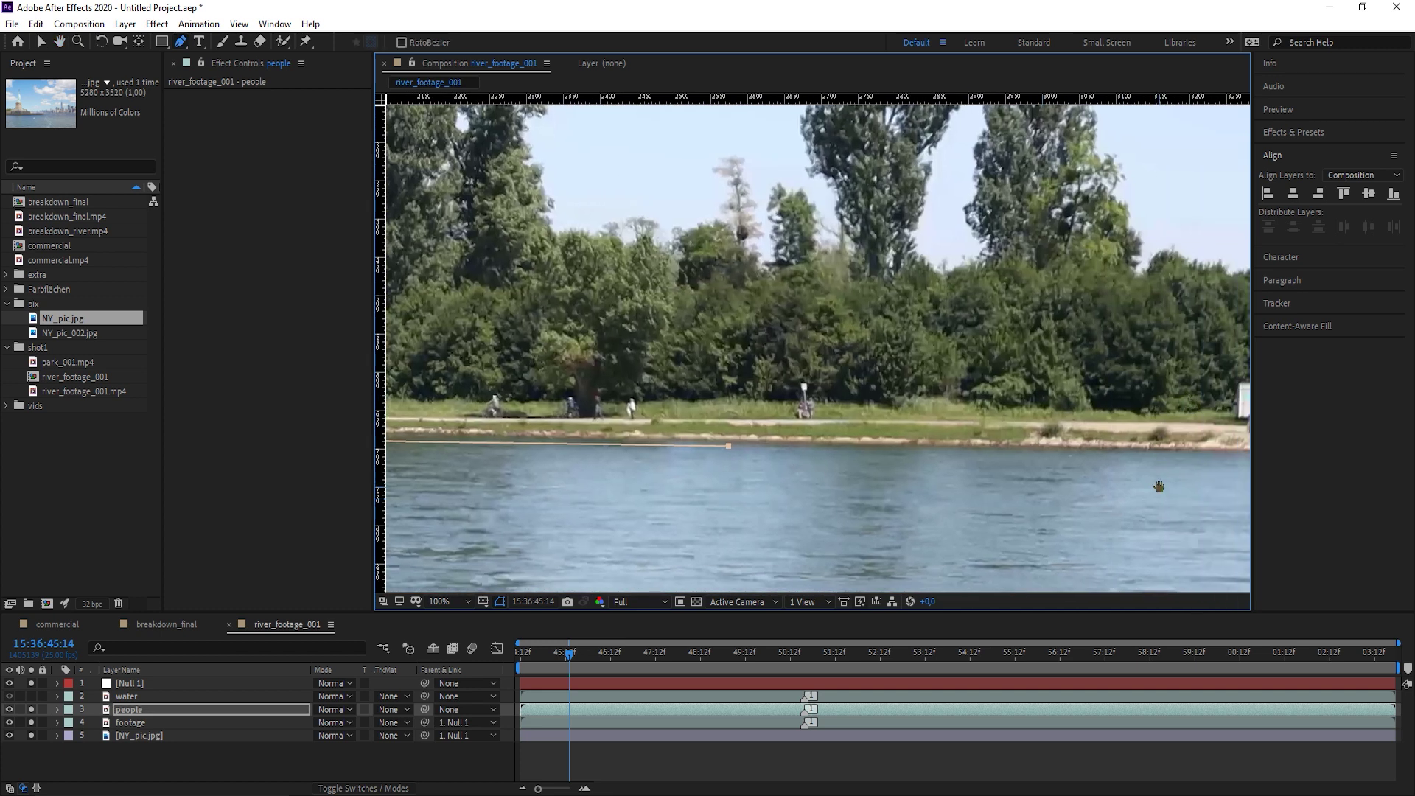
drag(1162, 486, 991, 471)
click(1067, 431)
Trace the people mask back along the bushes above the far bank and close it around the shoreline strip.
click(1060, 398)
click(1037, 376)
click(1013, 367)
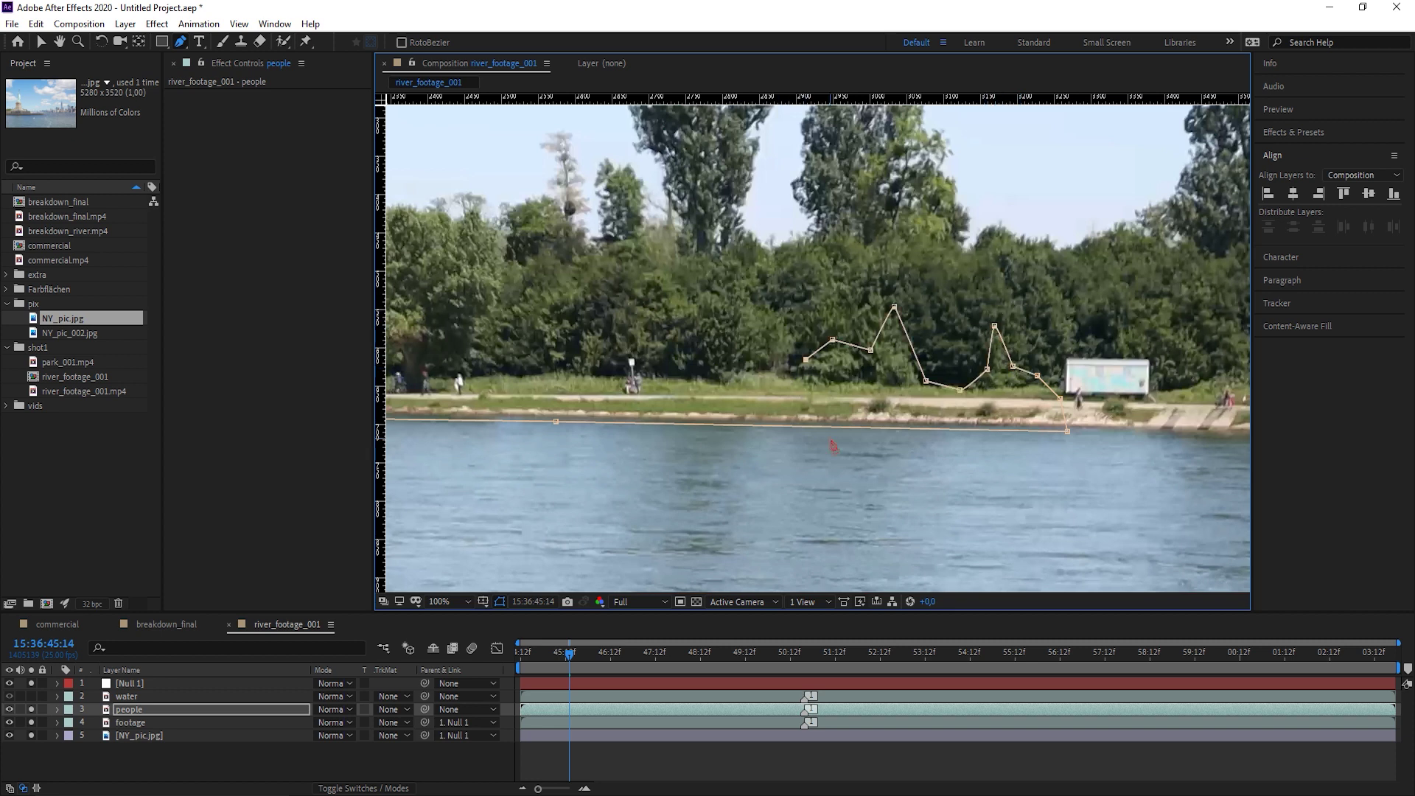
click(759, 372)
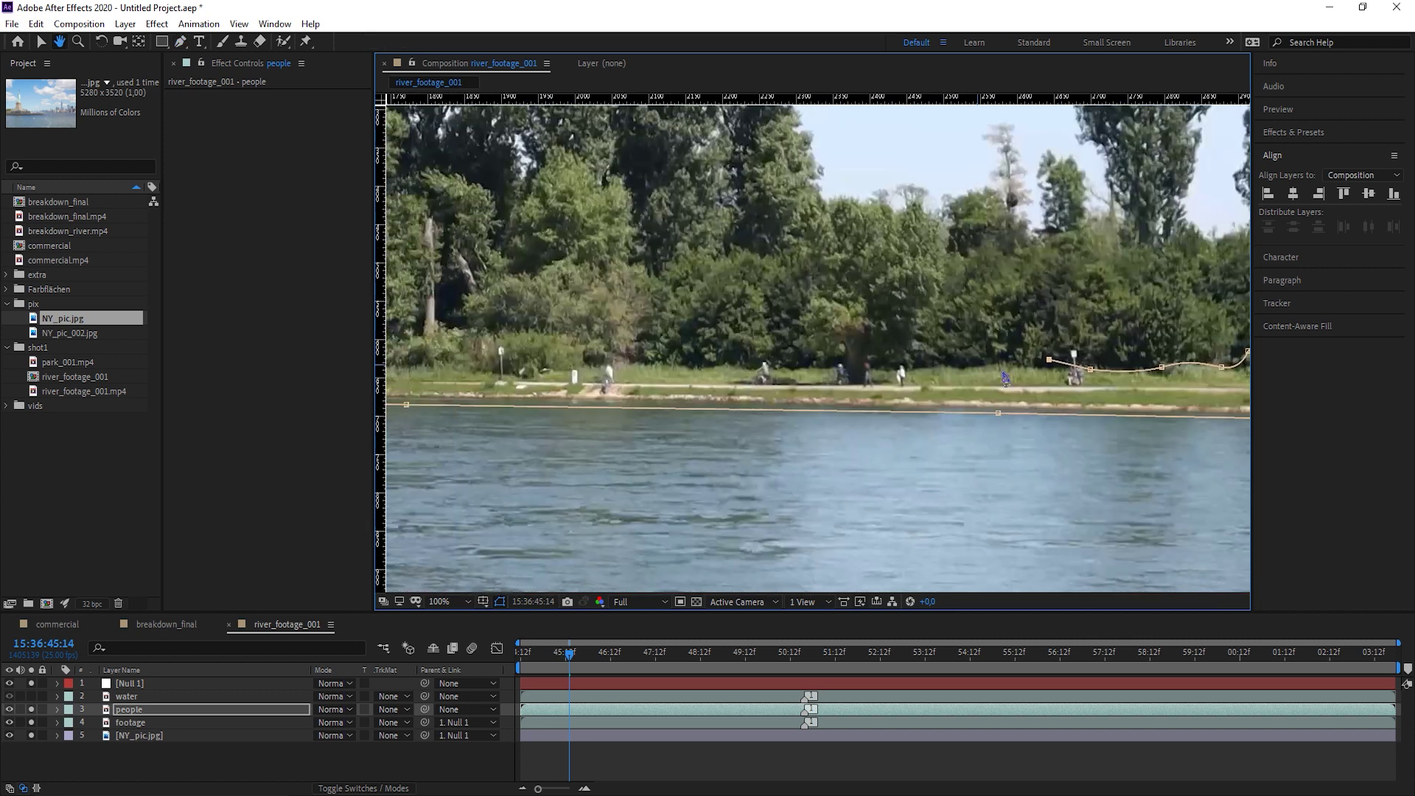
click(1049, 360)
click(990, 366)
click(971, 368)
click(943, 364)
click(895, 366)
click(824, 356)
click(793, 363)
click(762, 356)
click(690, 366)
click(649, 357)
click(600, 356)
drag(564, 375, 1022, 423)
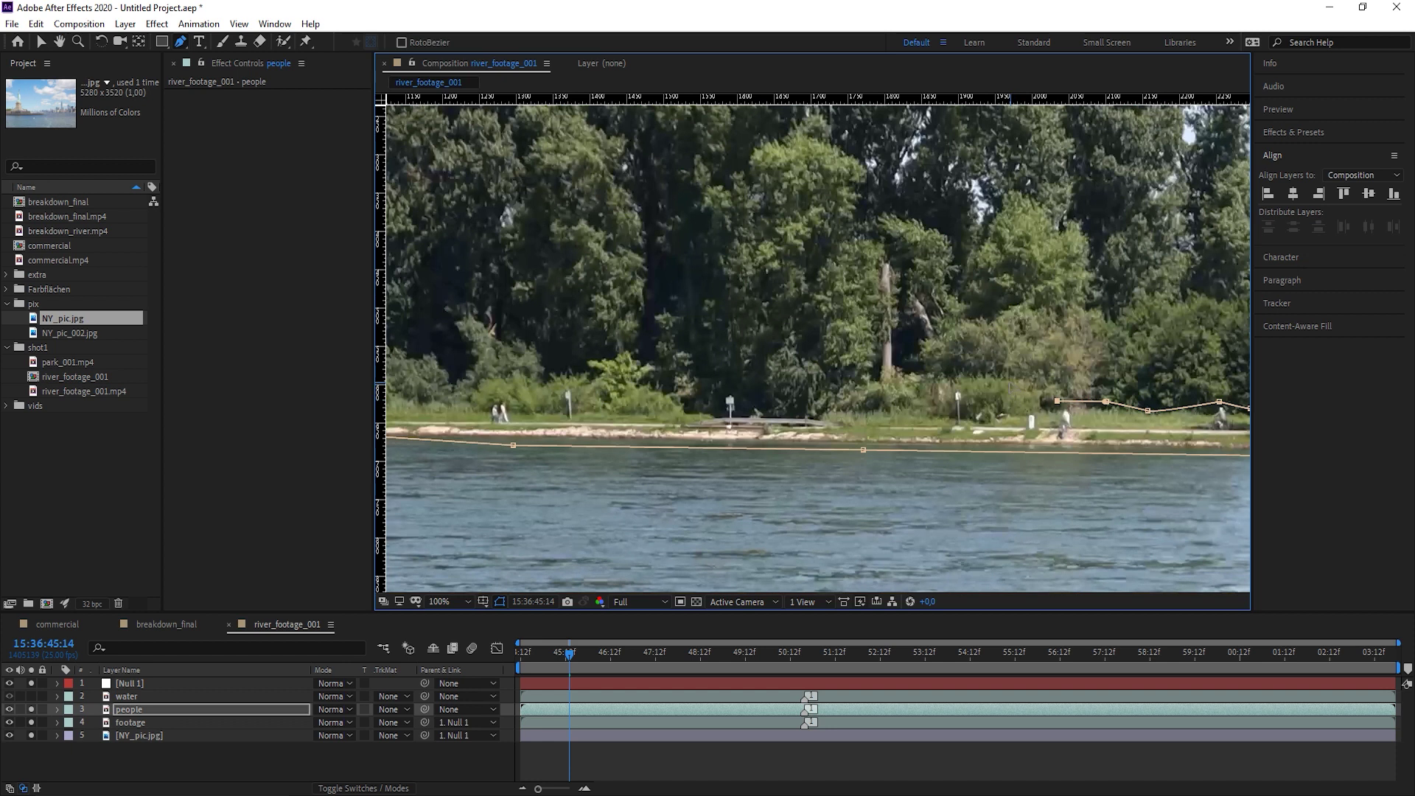
click(1006, 380)
click(895, 380)
click(813, 414)
click(746, 415)
click(699, 420)
drag(672, 392, 543, 382)
click(641, 381)
click(627, 359)
click(611, 361)
drag(500, 334, 734, 387)
drag(699, 398, 872, 419)
click(937, 399)
drag(843, 412, 839, 413)
click(805, 424)
click(772, 428)
click(752, 343)
drag(682, 322, 664, 330)
click(616, 387)
mouse_move(592, 386)
mouse_down()
mouse_move(577, 390)
mouse_move(929, 415)
mouse_move(620, 391)
mouse_up()
click(558, 422)
click(886, 405)
click(770, 381)
click(696, 418)
click(654, 387)
click(458, 469)
scroll(806, 353, down, 6)
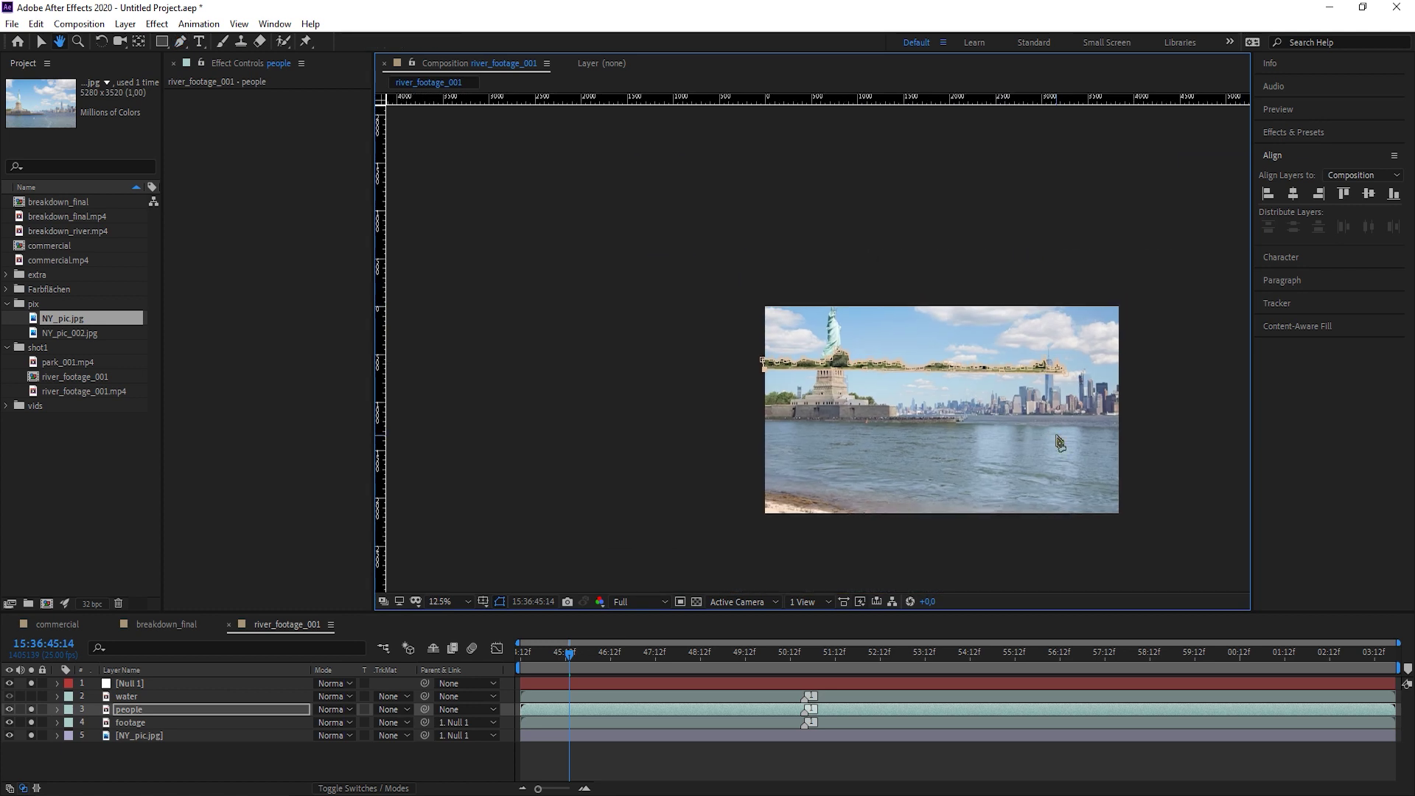
Hide the mask outlines and move the people strip down to the base of the statue's island.
key(v)
key(period)
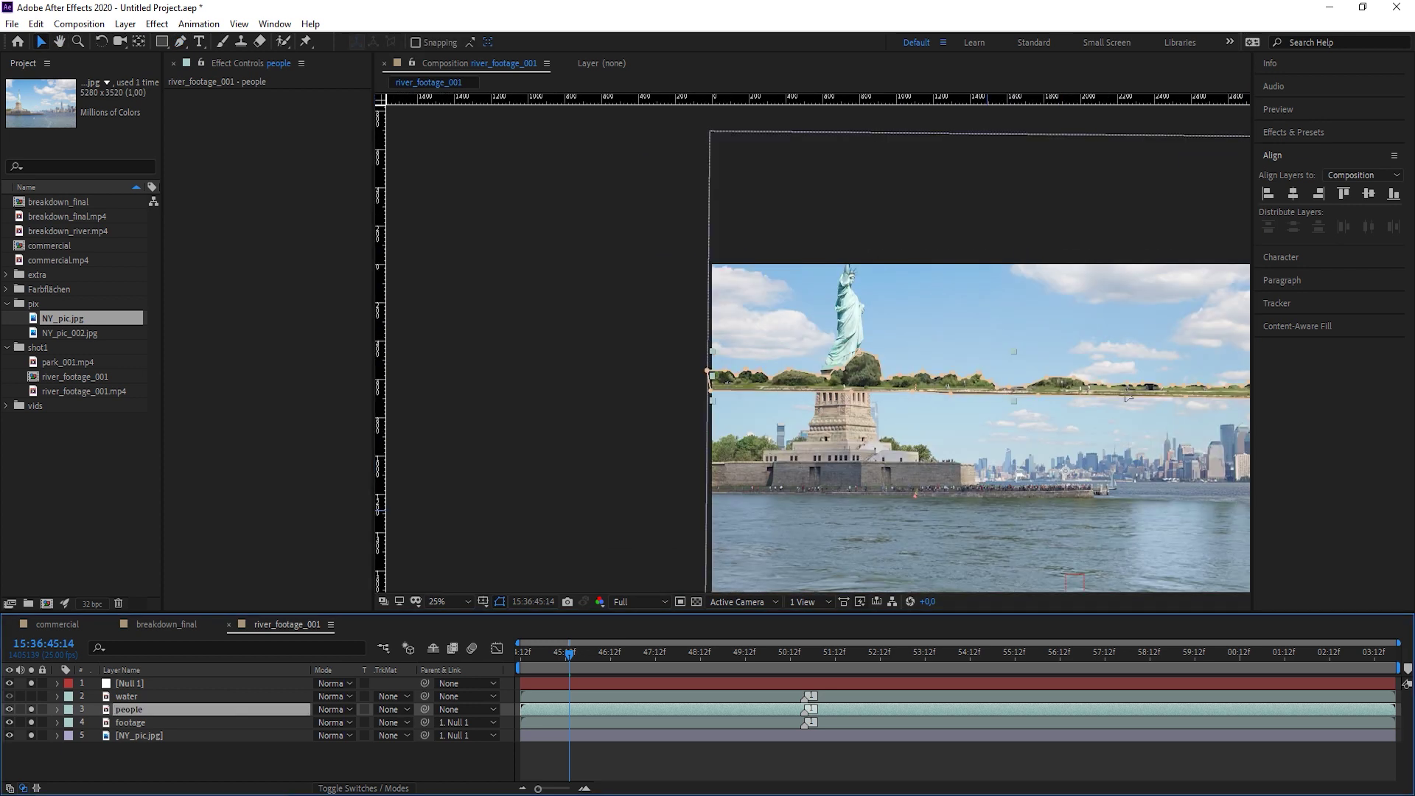
click(1143, 398)
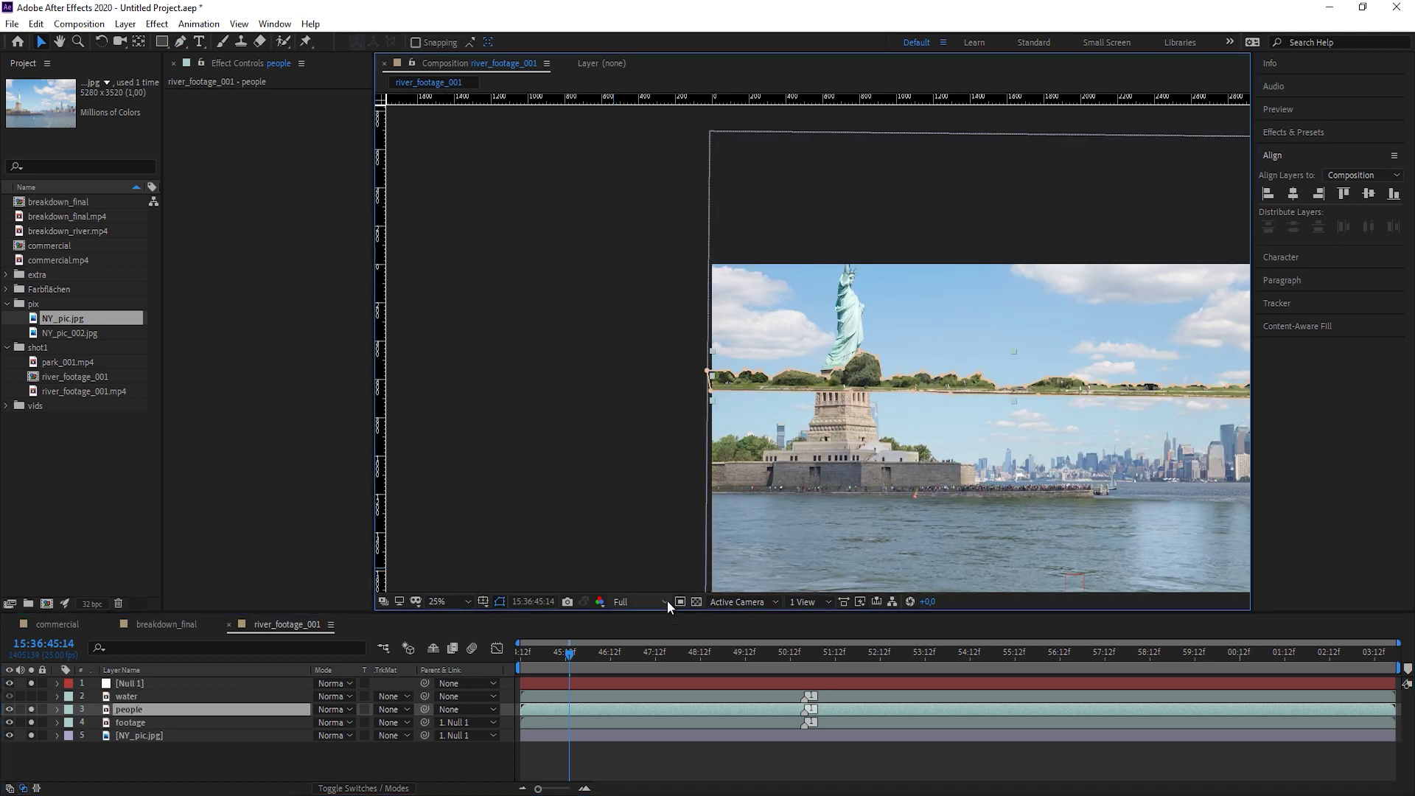
click(501, 601)
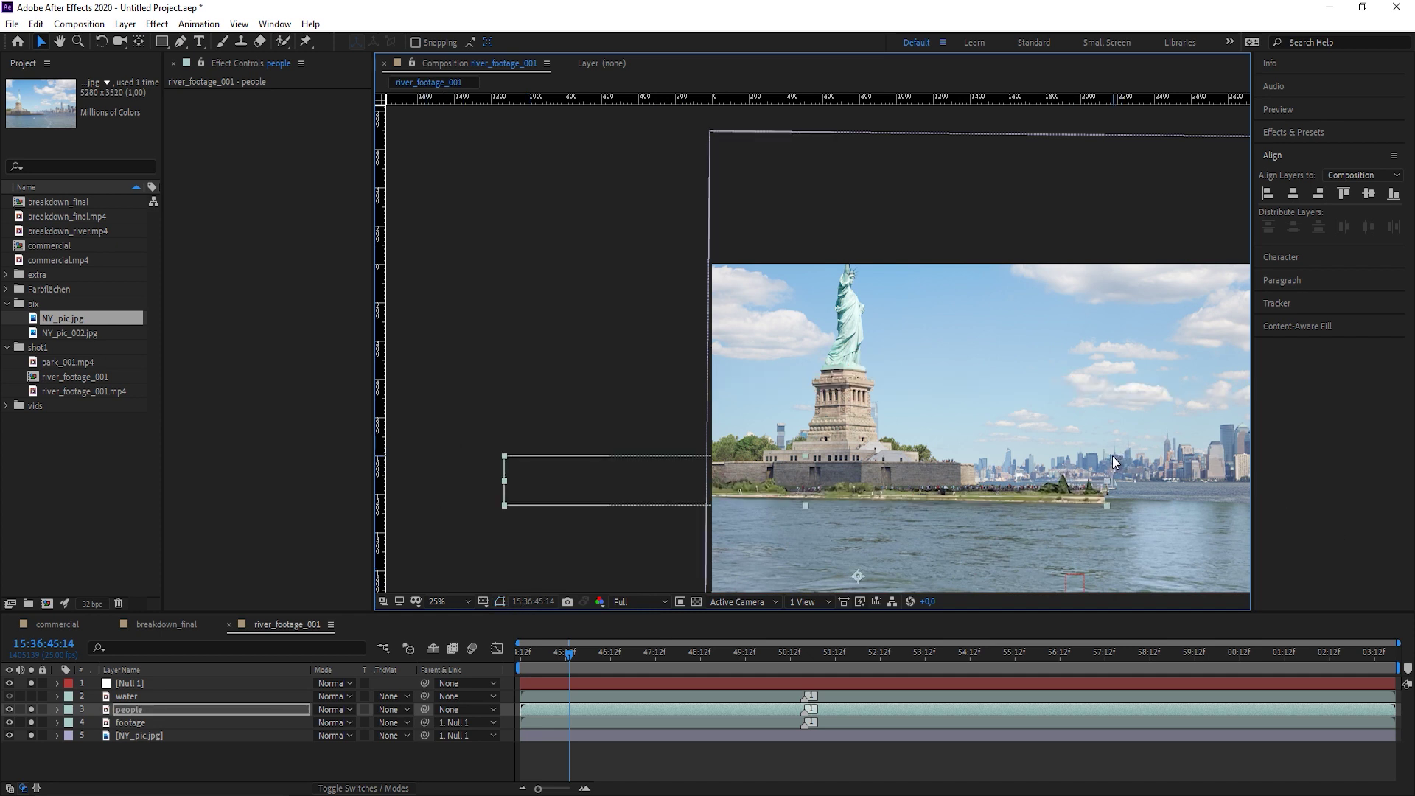
Enlarge the people strip slightly and align it with the island's waterline, covering the crowd along the wall.
scroll(1111, 457, up, 1)
key(space)
drag(1111, 457, 985, 118)
key(v)
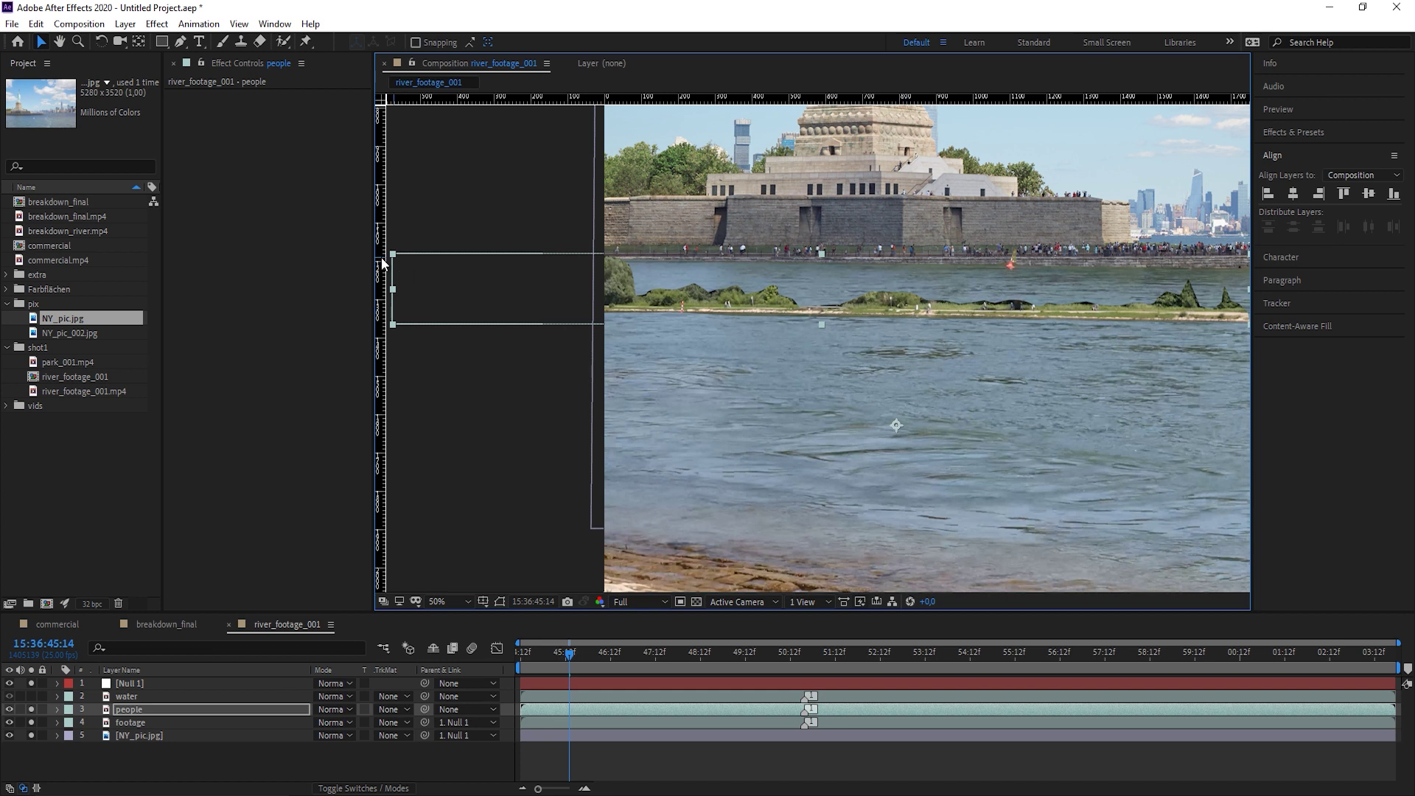
drag(392, 255, 308, 225)
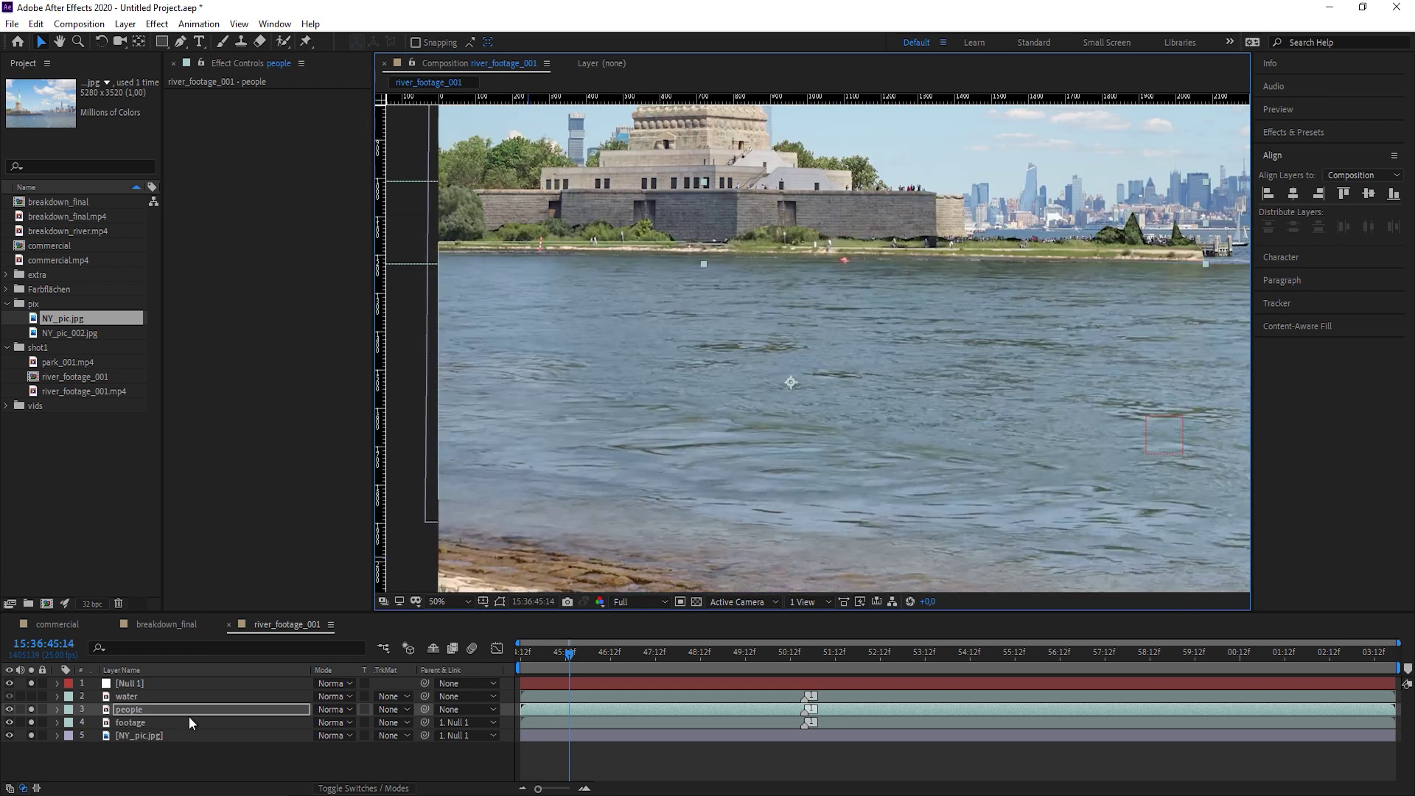
Set the people layer's Mask Feather to 20 pixels and preview the composite from the start.
click(192, 709)
key(f)
drag(344, 737, 365, 739)
key(comma)
click(515, 657)
key(space)
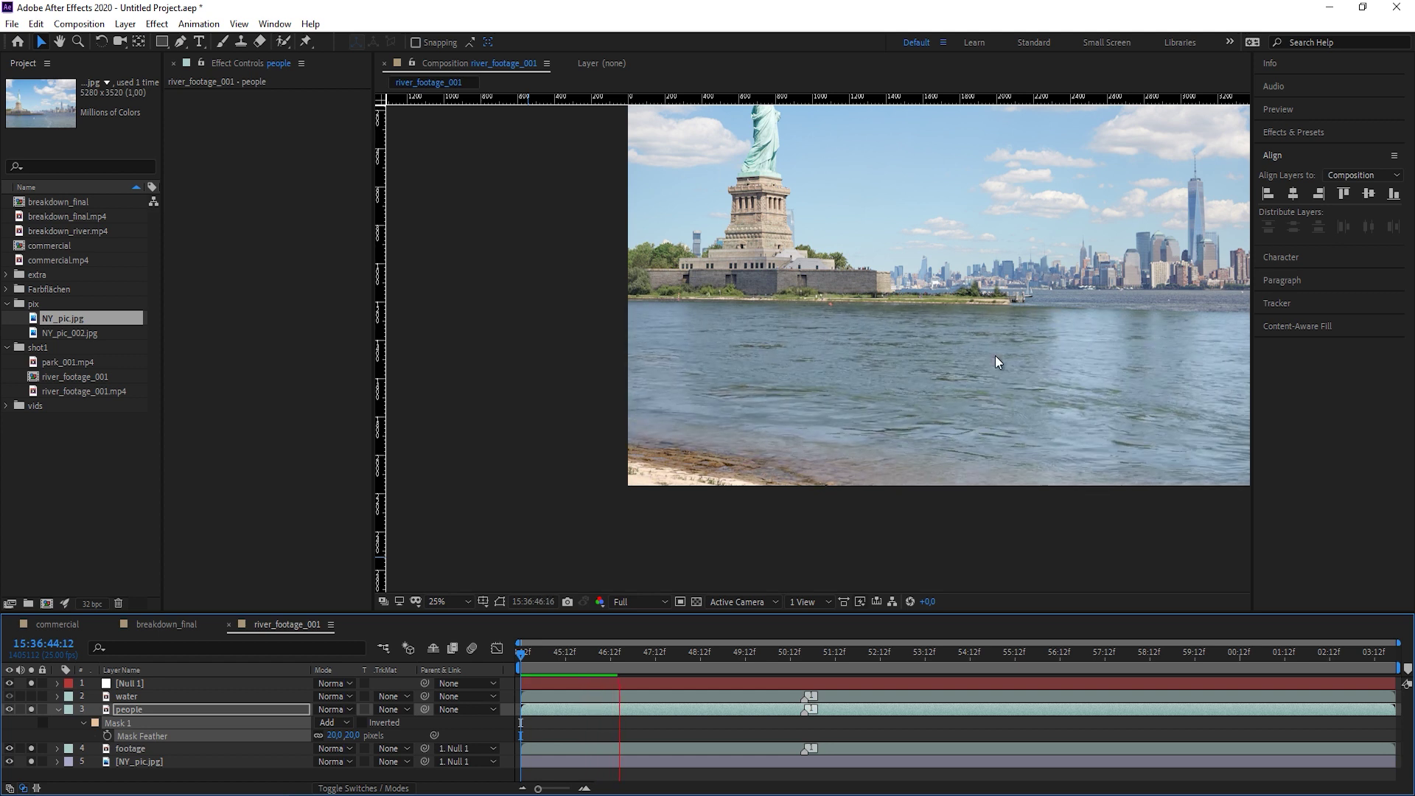
Preview the composite up to the waving man's entrance and display the water layer's full footage.
drag(1104, 408, 971, 421)
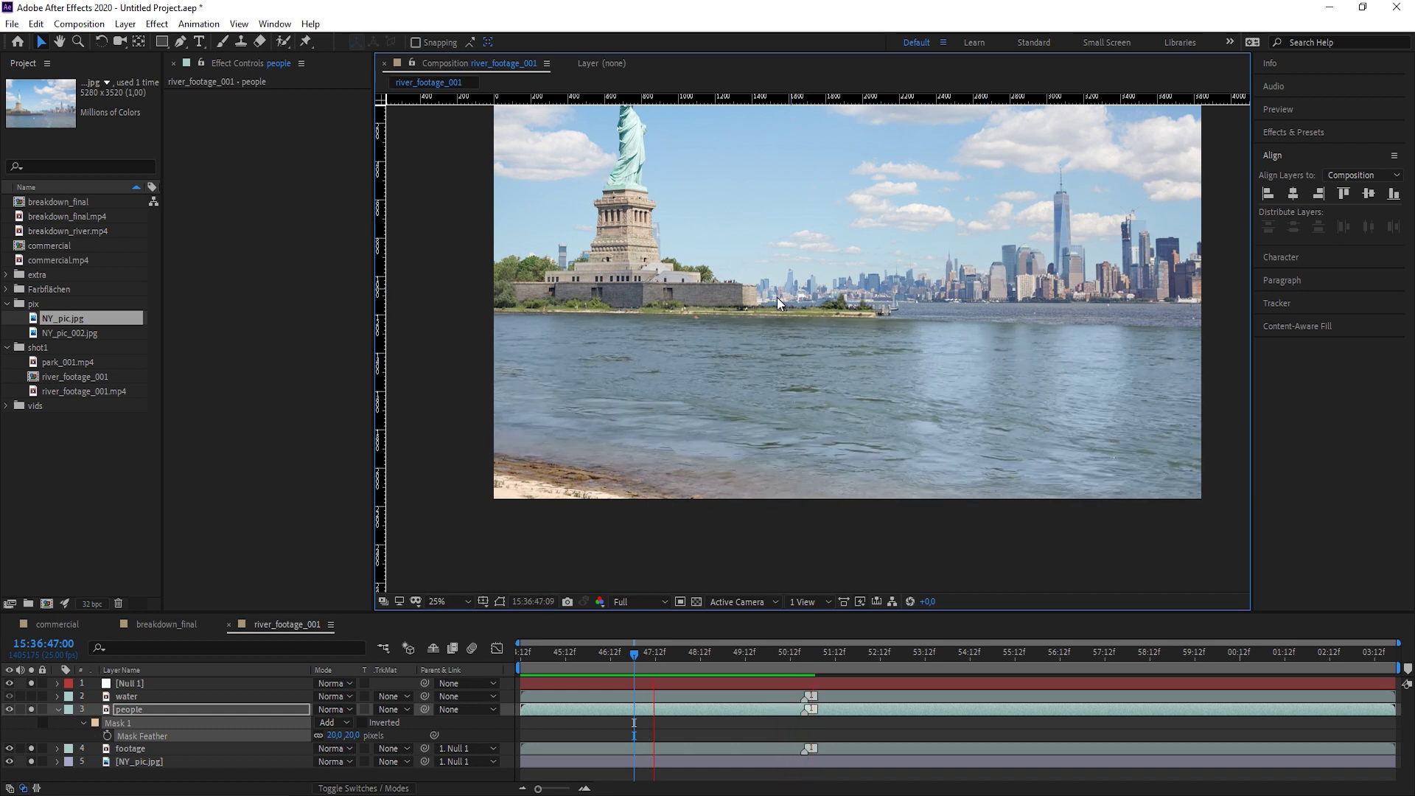
key(space)
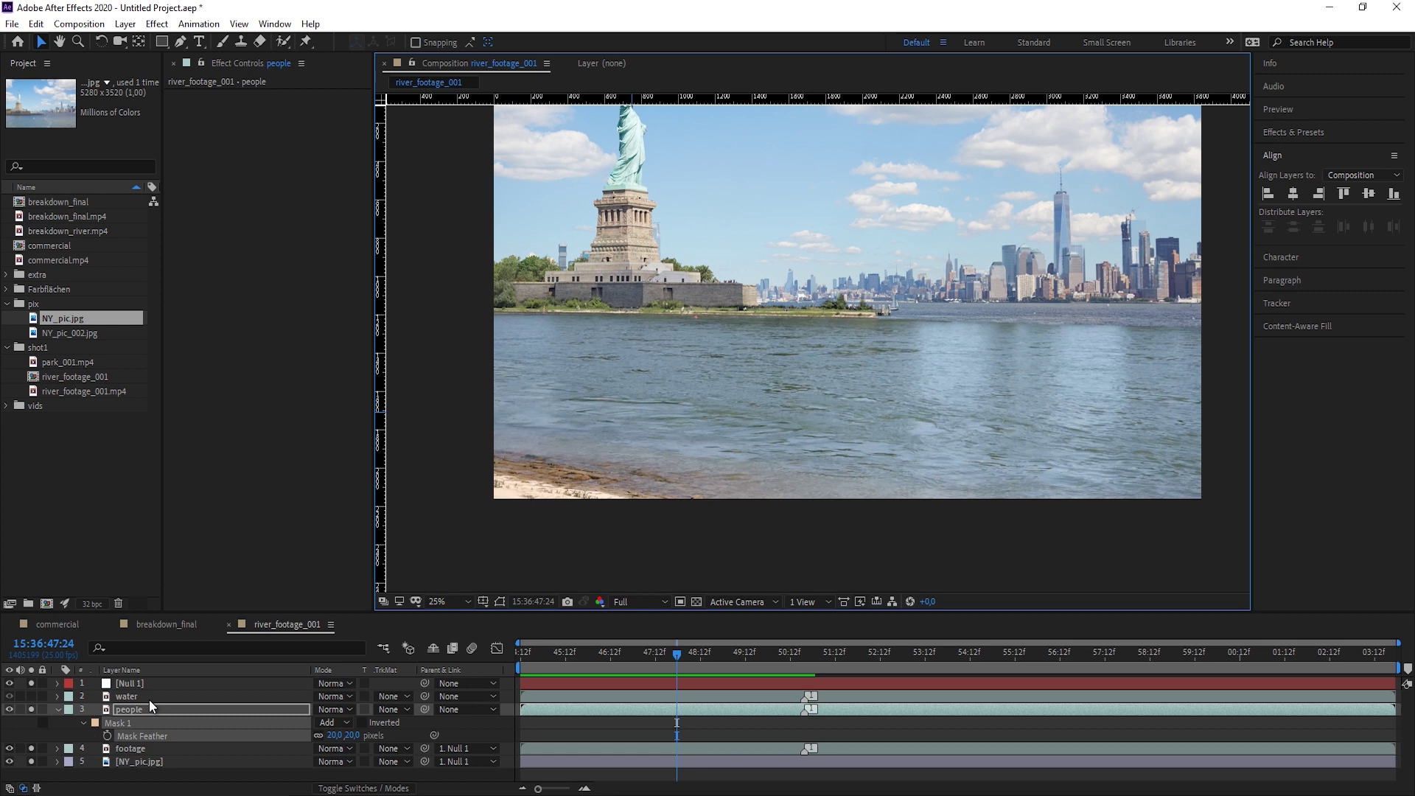
click(149, 697)
click(31, 695)
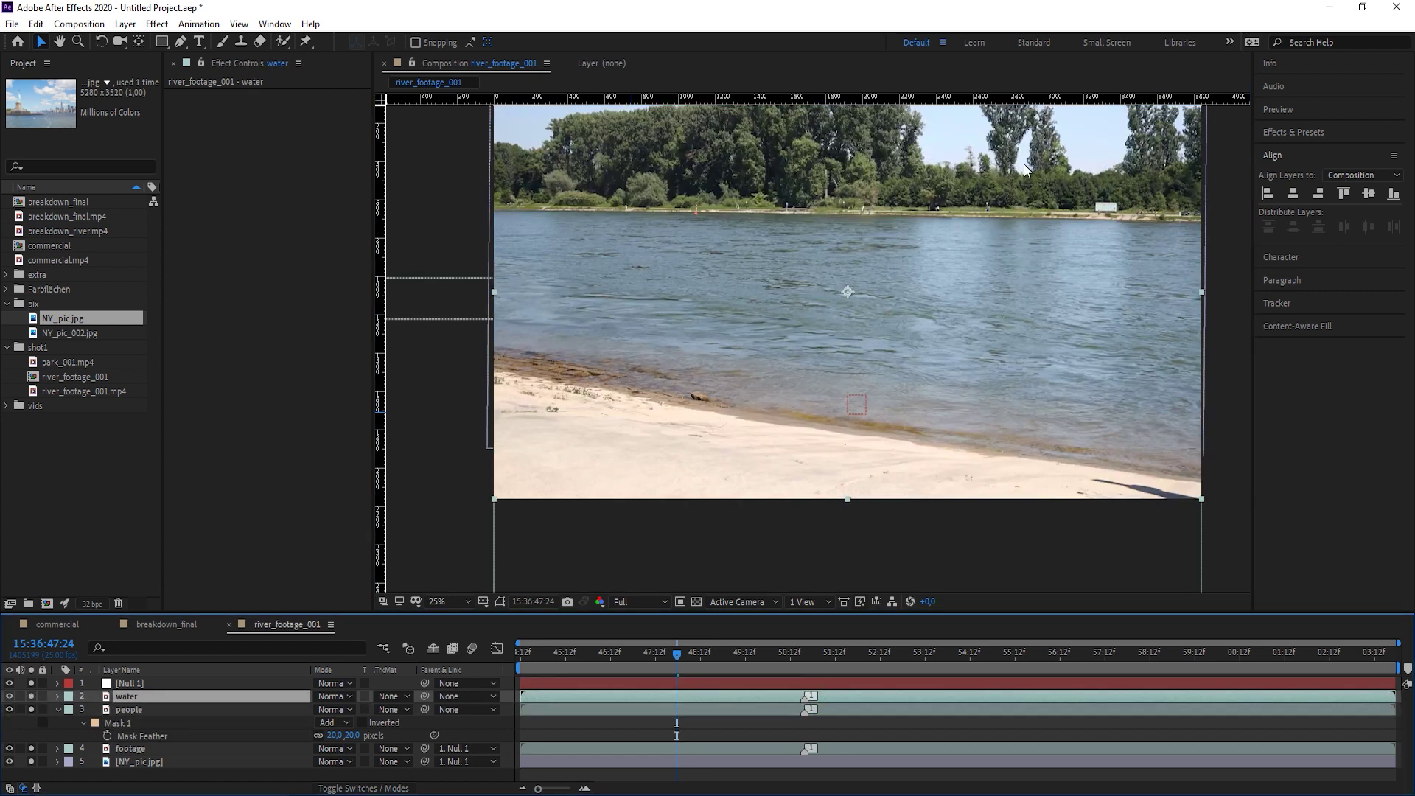
Hide the water layer and begin a pen mask on it along the skyline's waterline, starting beyond the frame's edge.
key(g)
click(10, 698)
scroll(1047, 331, up, 2)
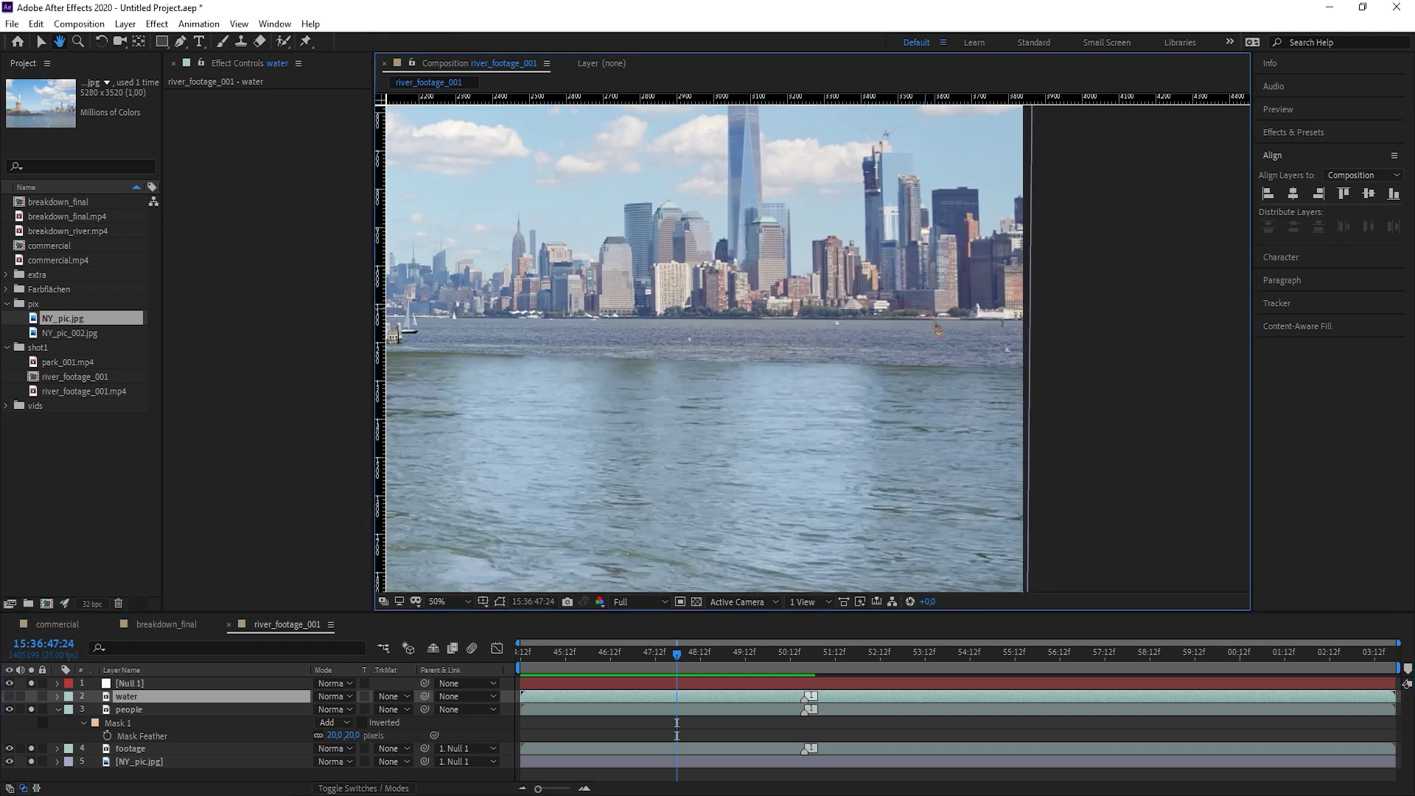
click(1042, 324)
click(731, 322)
drag(732, 323, 1195, 338)
click(892, 336)
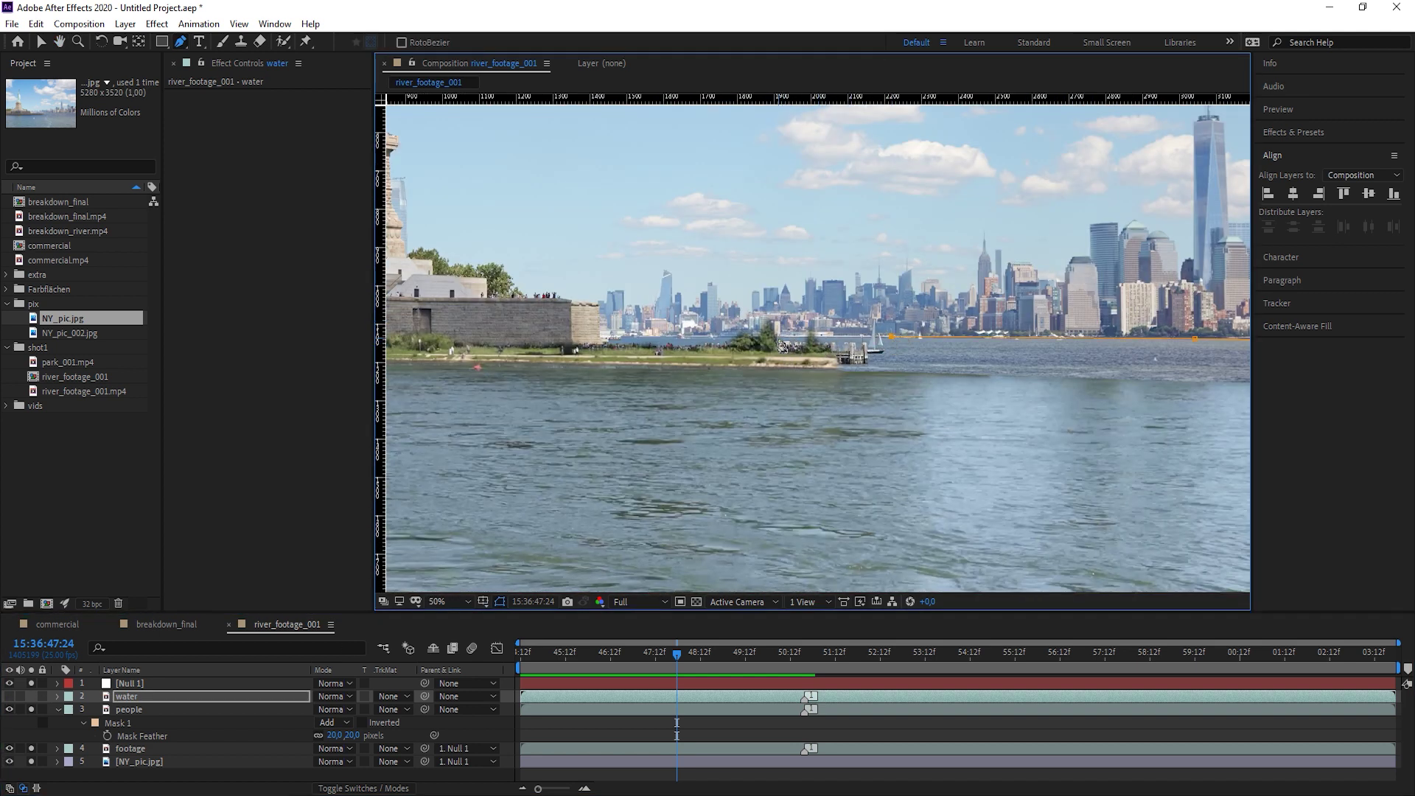
Continue the water mask over to the island wall and back around the pier at the island's tip.
click(700, 336)
click(632, 336)
click(835, 346)
click(834, 369)
click(825, 379)
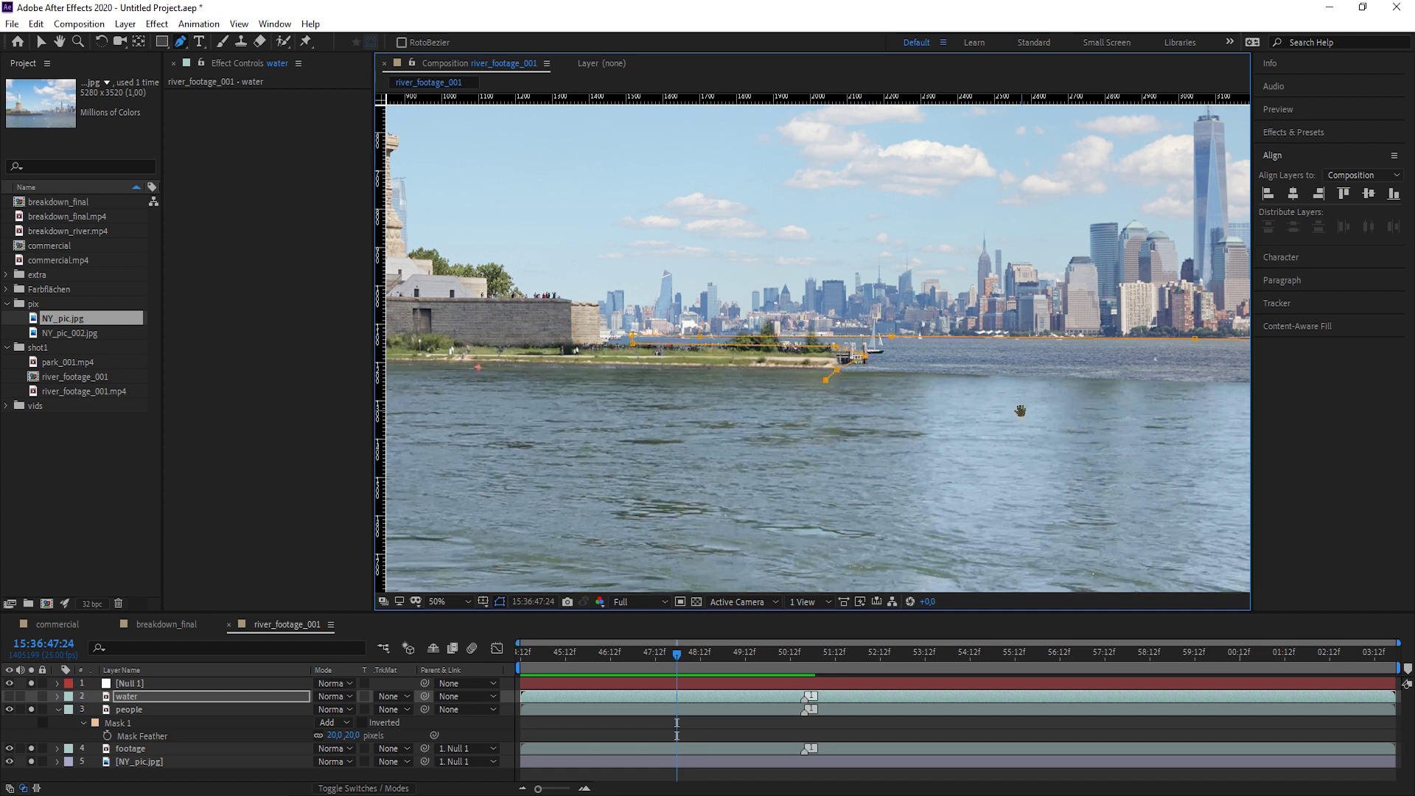
Close the water mask across the open river below the skyline, with its outer corners beyond the frame.
drag(1016, 408, 688, 354)
click(1181, 351)
click(1177, 289)
scroll(991, 328, down, 2)
key(g)
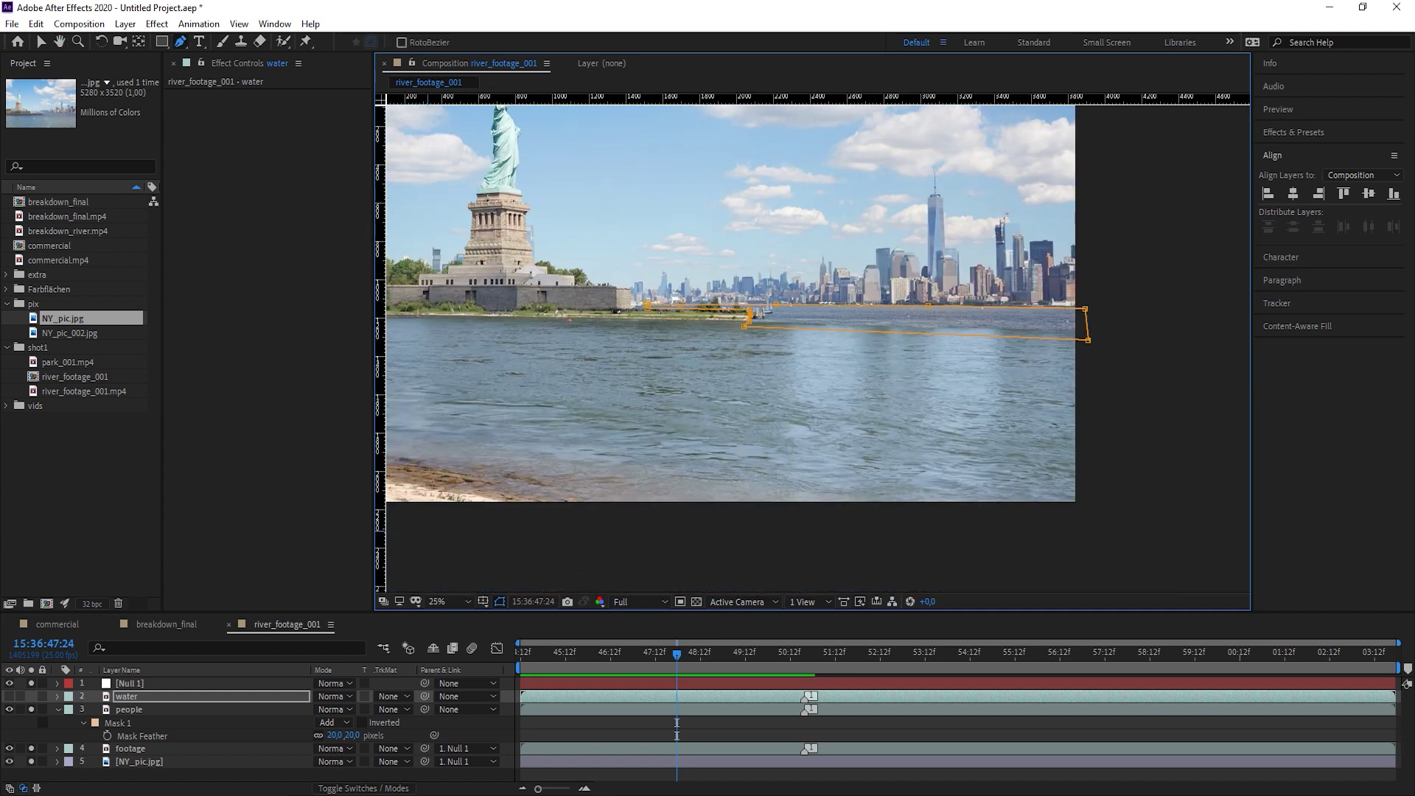
Show the water layer, slide its footage down behind the mask to fill it with river, and place it below the people layer.
click(9, 697)
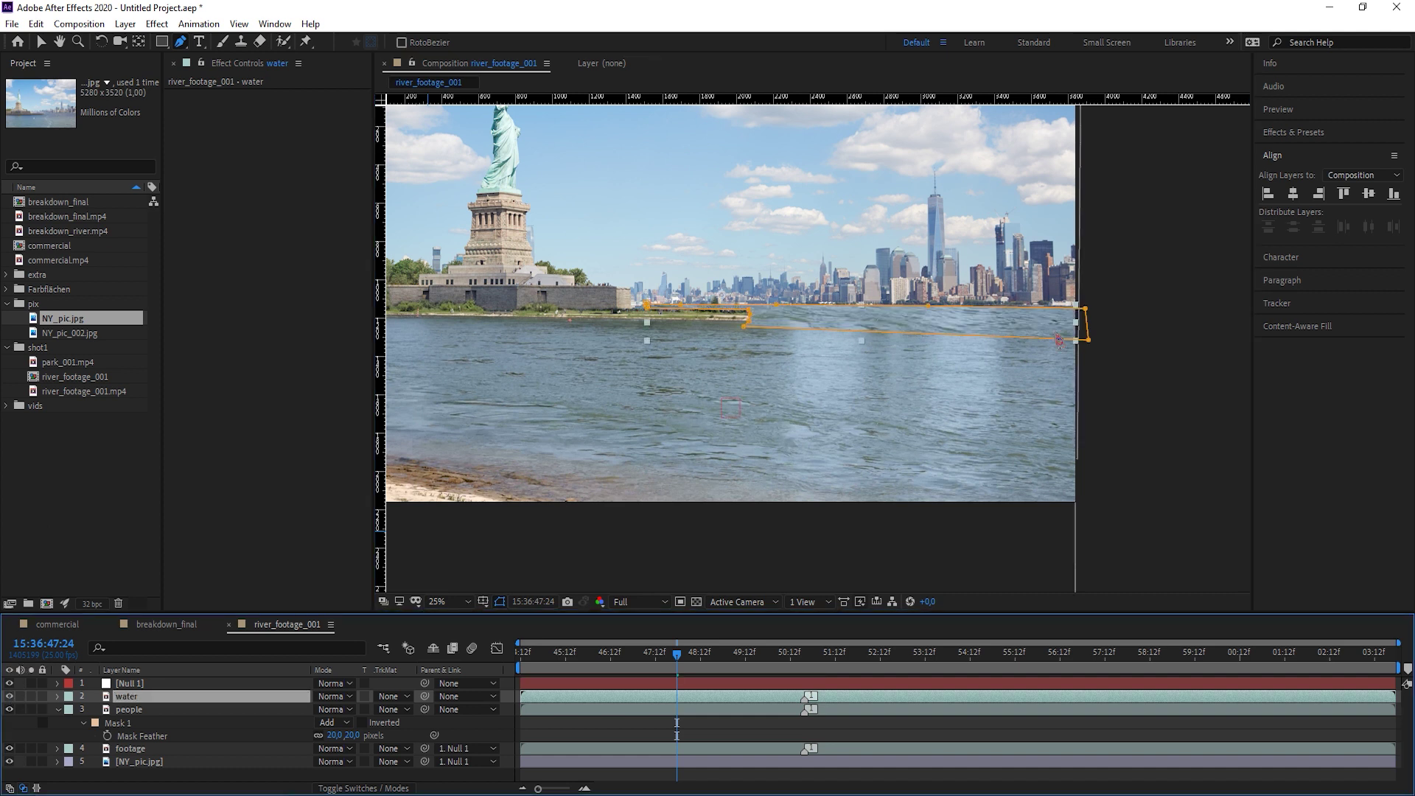
key(y)
drag(1048, 332, 1019, 403)
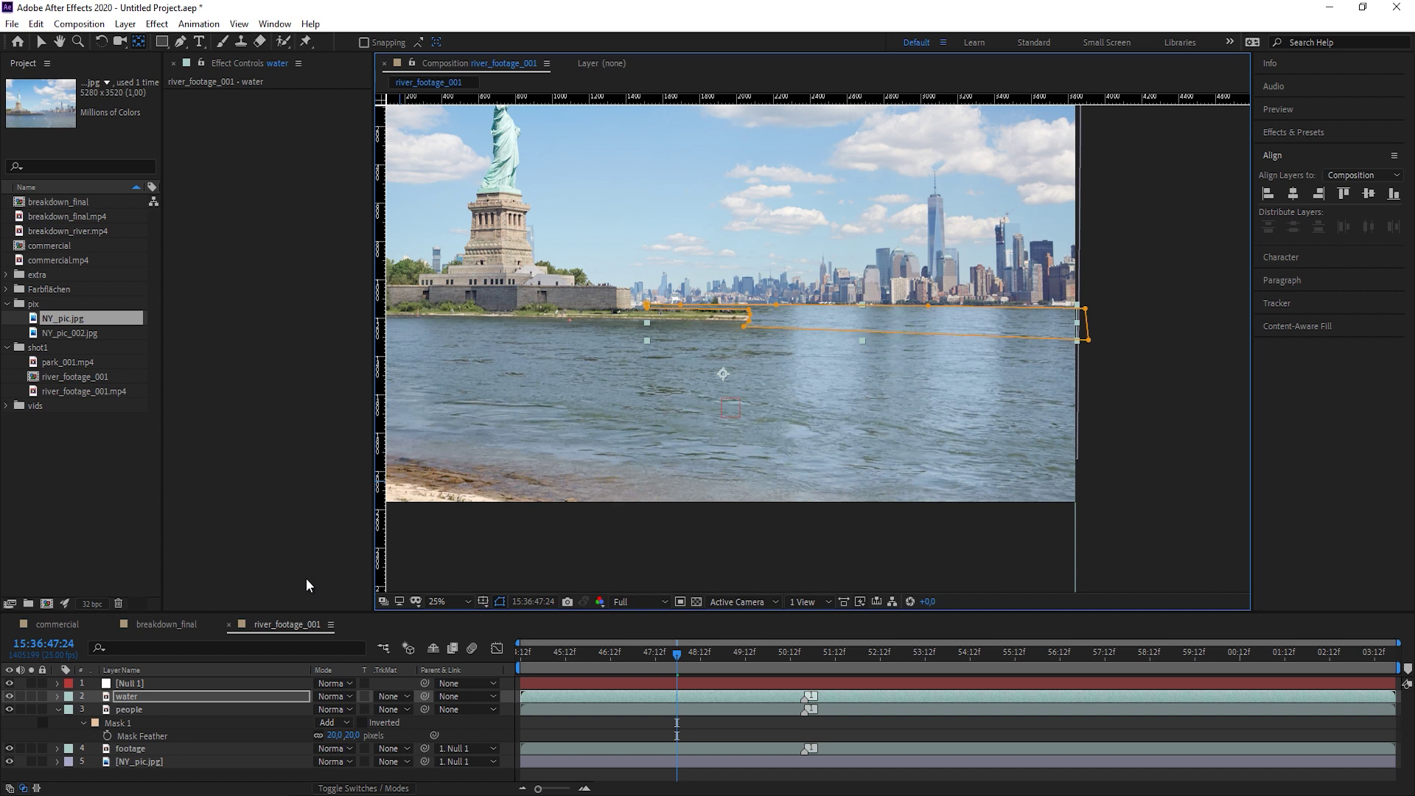
click(58, 708)
click(134, 697)
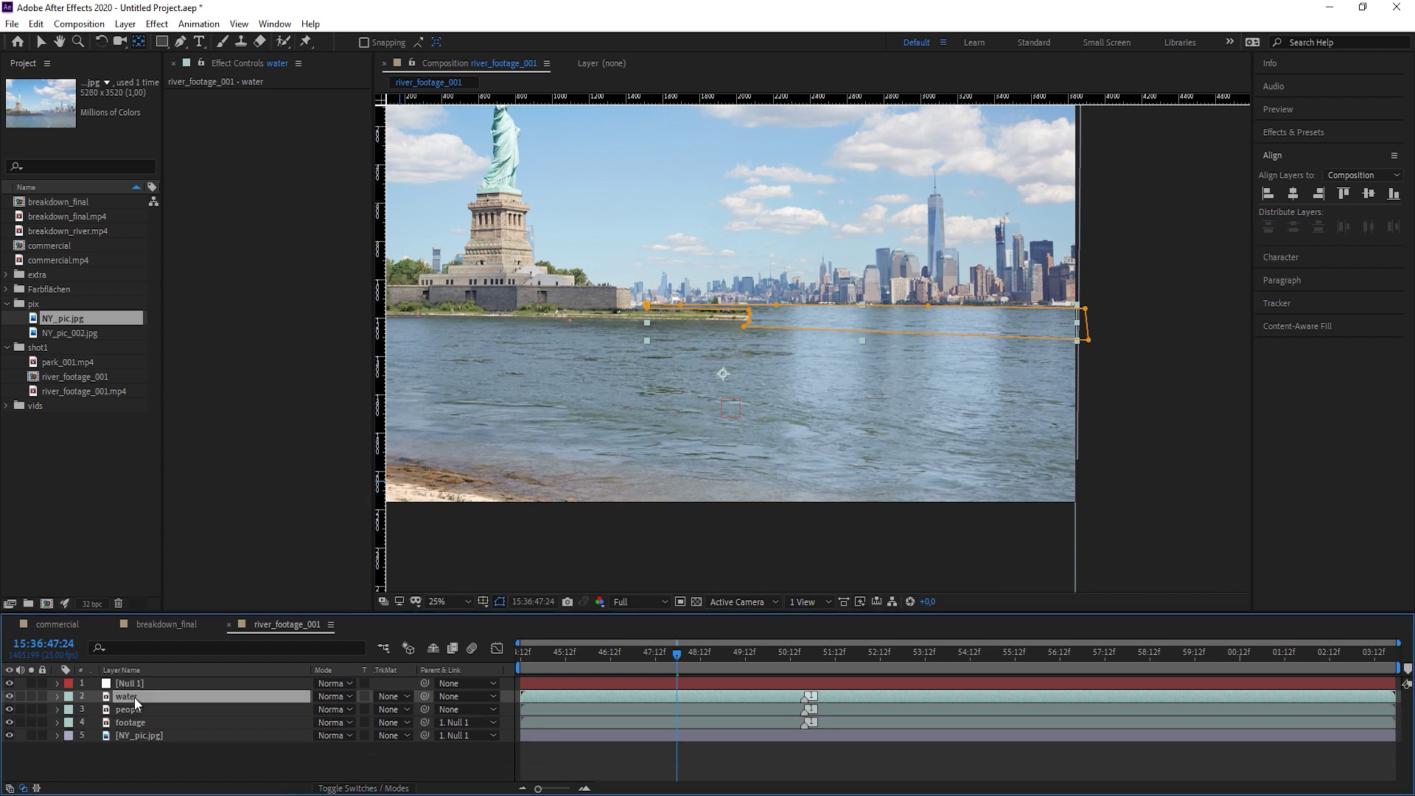
drag(134, 697, 135, 717)
Use the Mask Feather tool to pull a soft falloff from the water mask's lower edge near the island tip, and preview it.
click(996, 357)
key(period)
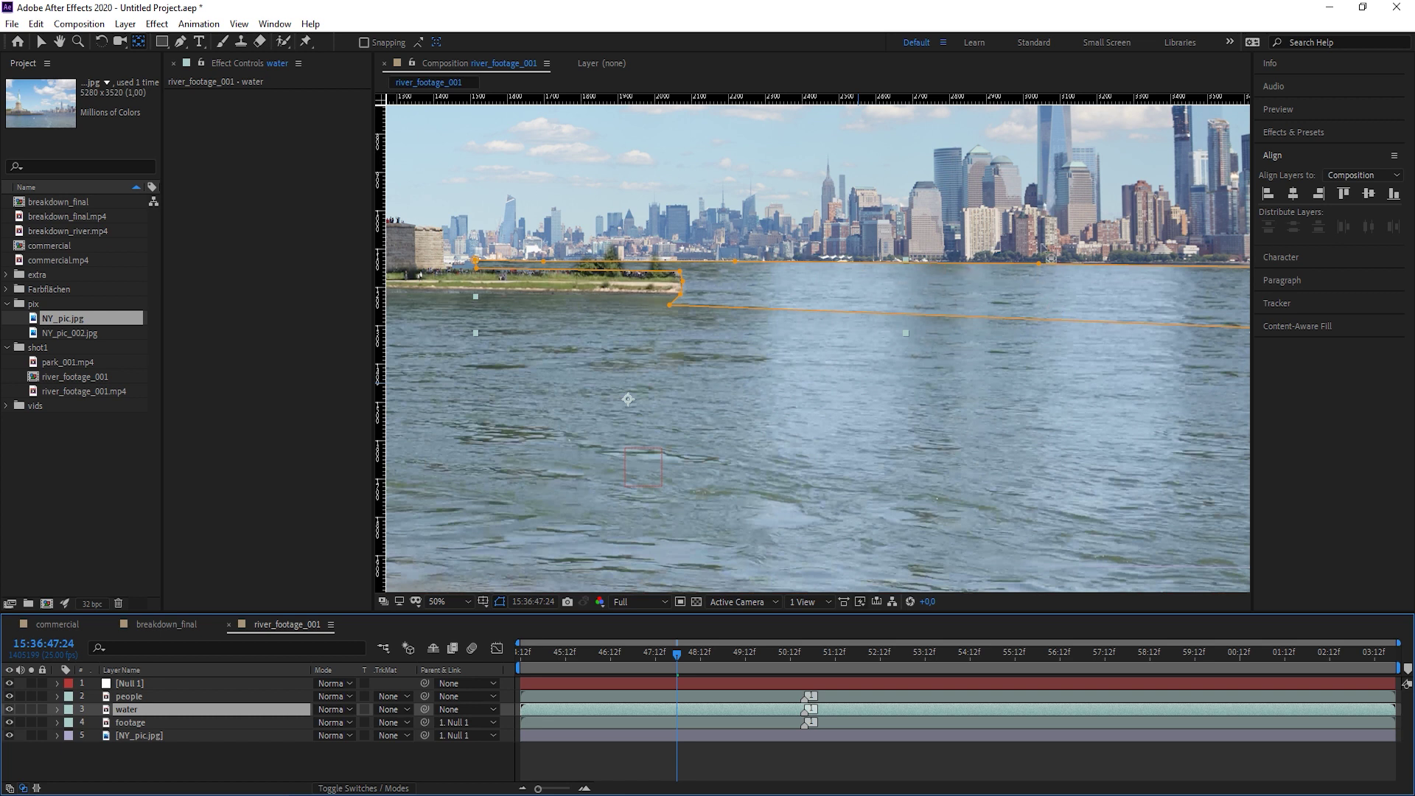
key(v)
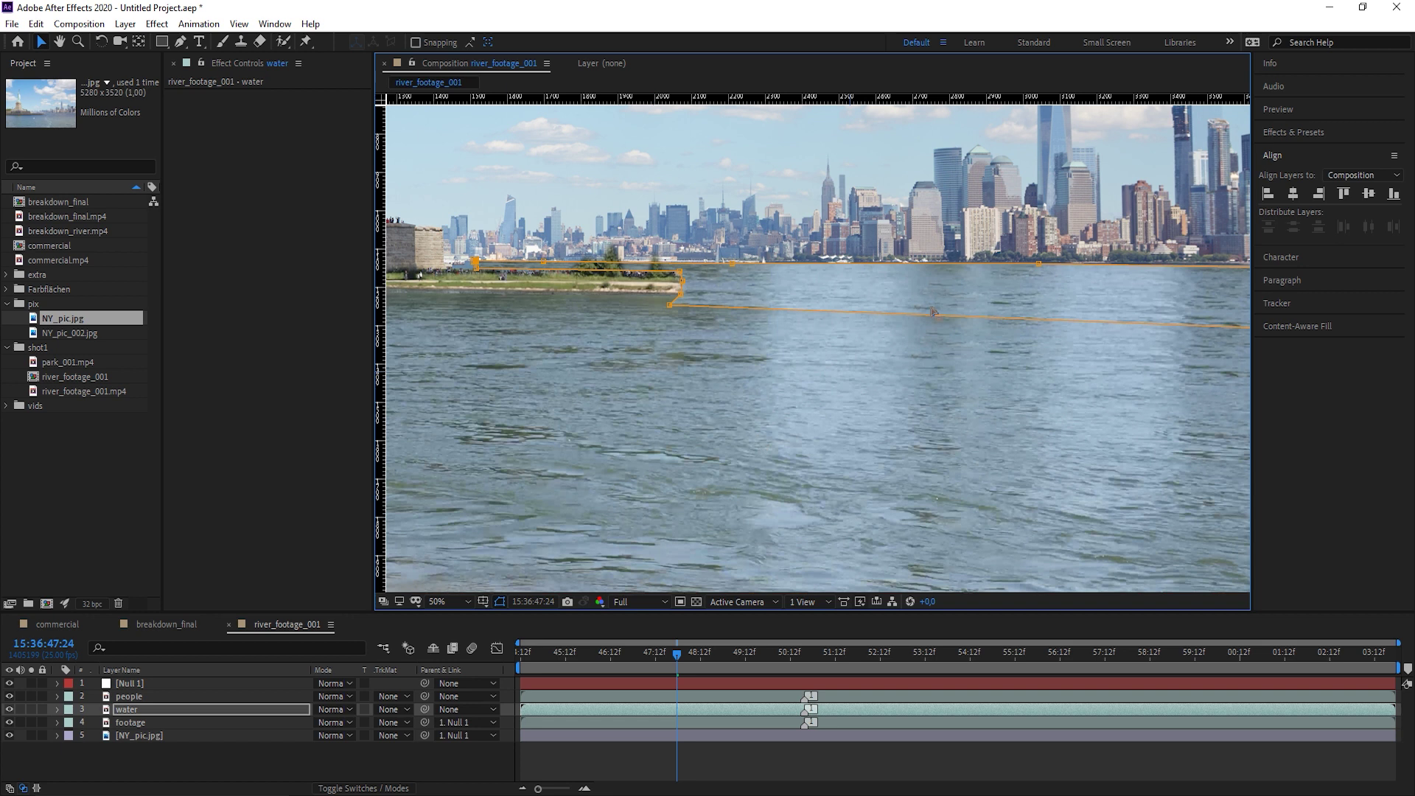
key(g)
key(g)
click(699, 305)
drag(700, 302, 687, 329)
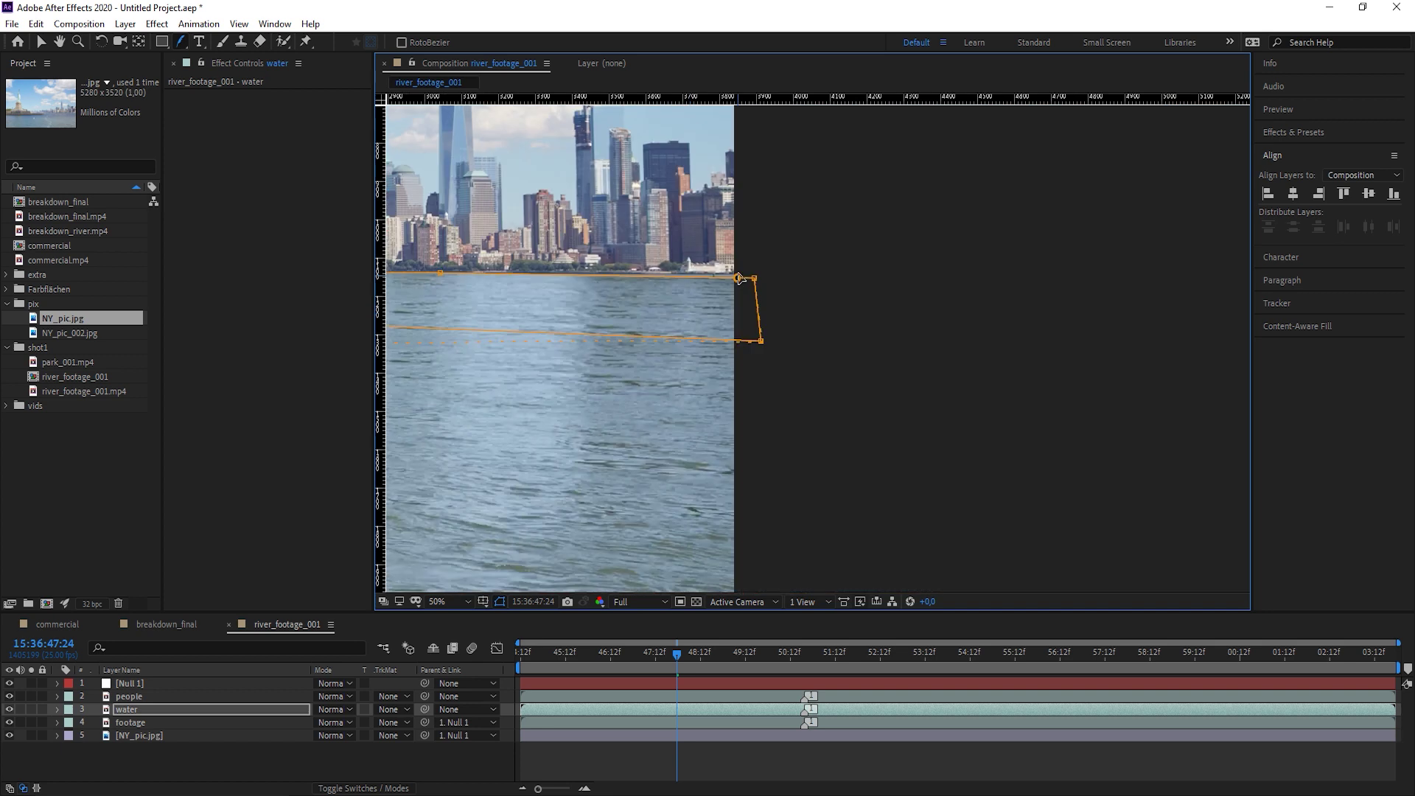
drag(739, 277, 738, 271)
drag(736, 340, 1145, 347)
key(space)
drag(631, 302, 741, 387)
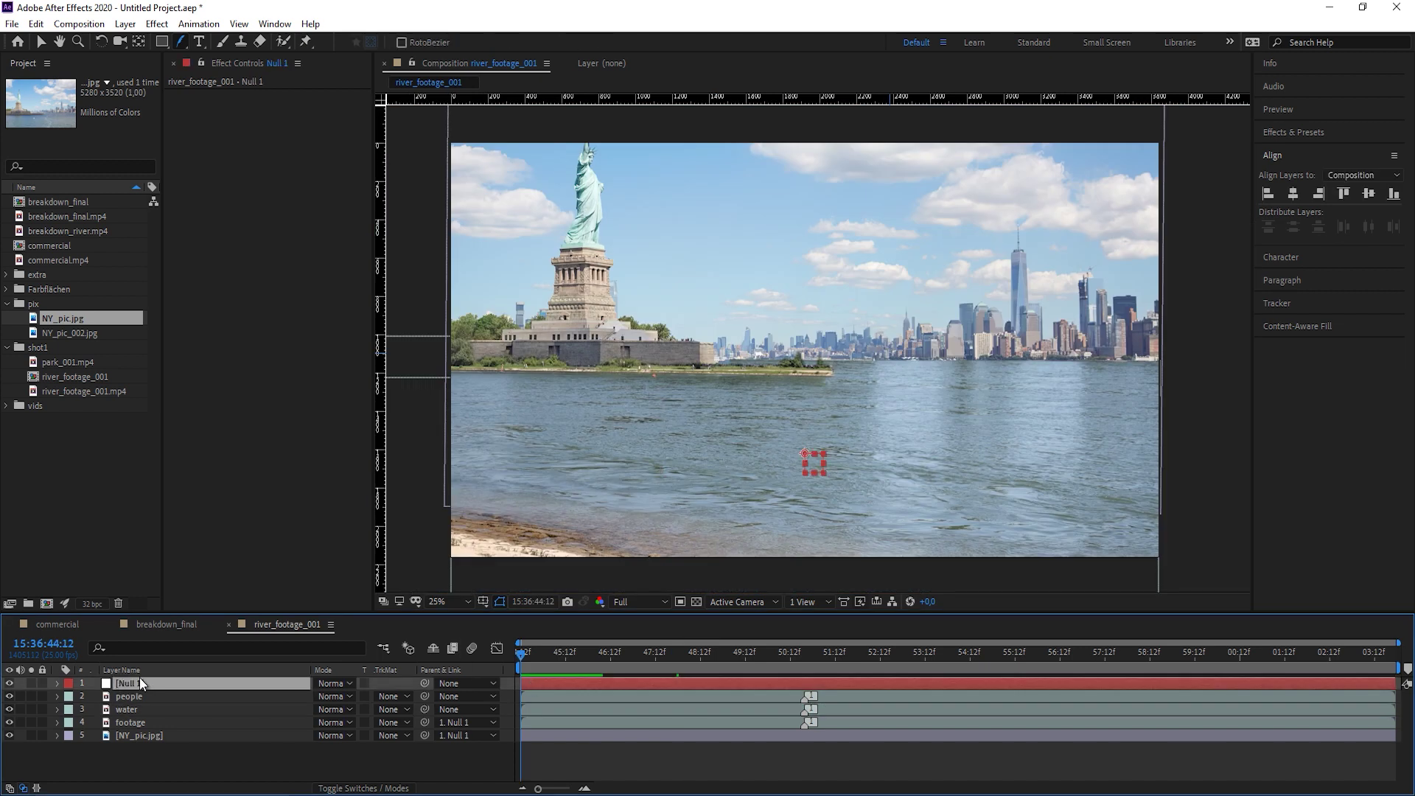
Keyframe Null 1's Scale at 100% and its Position, and move the keyframes to about 15:36:54:12.
key(s)
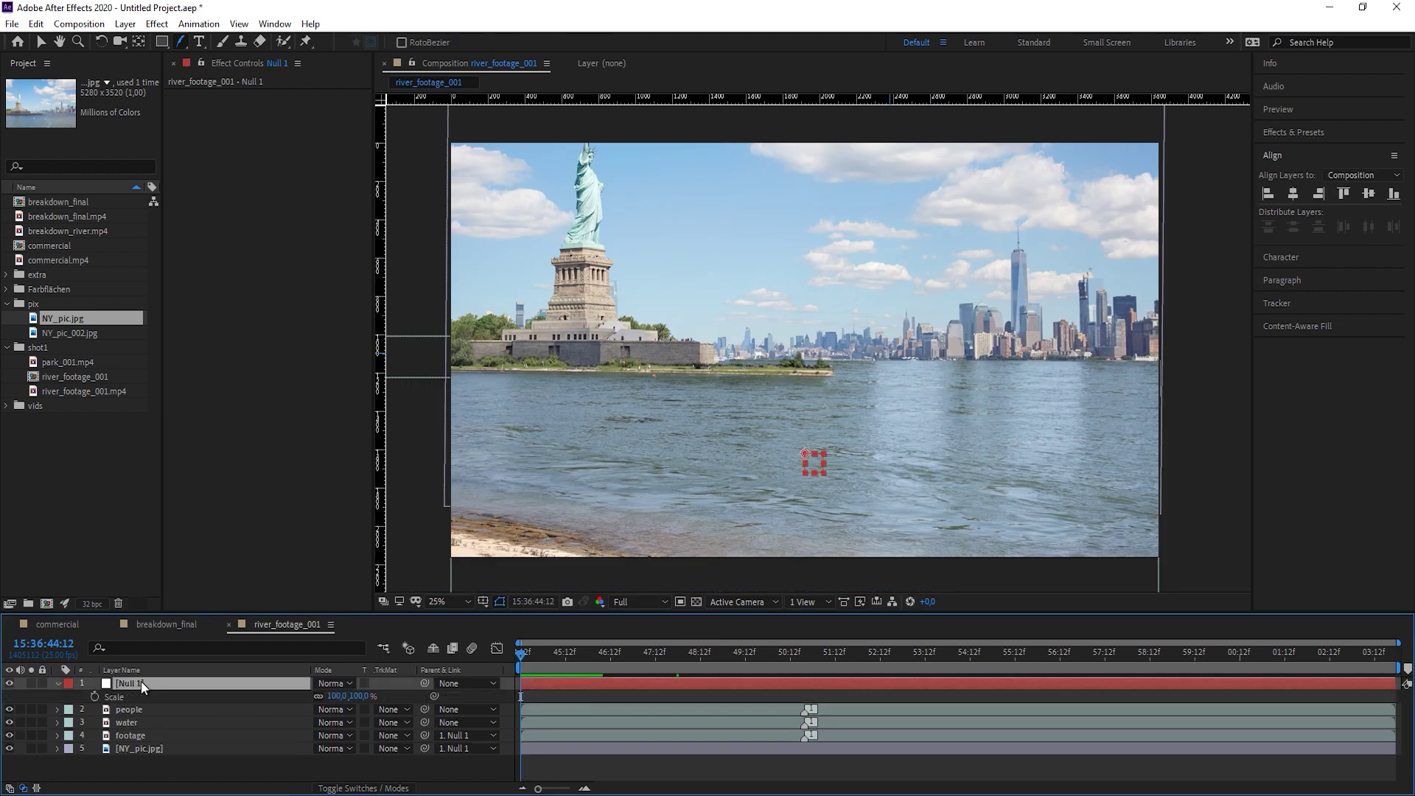
click(95, 697)
key(p)
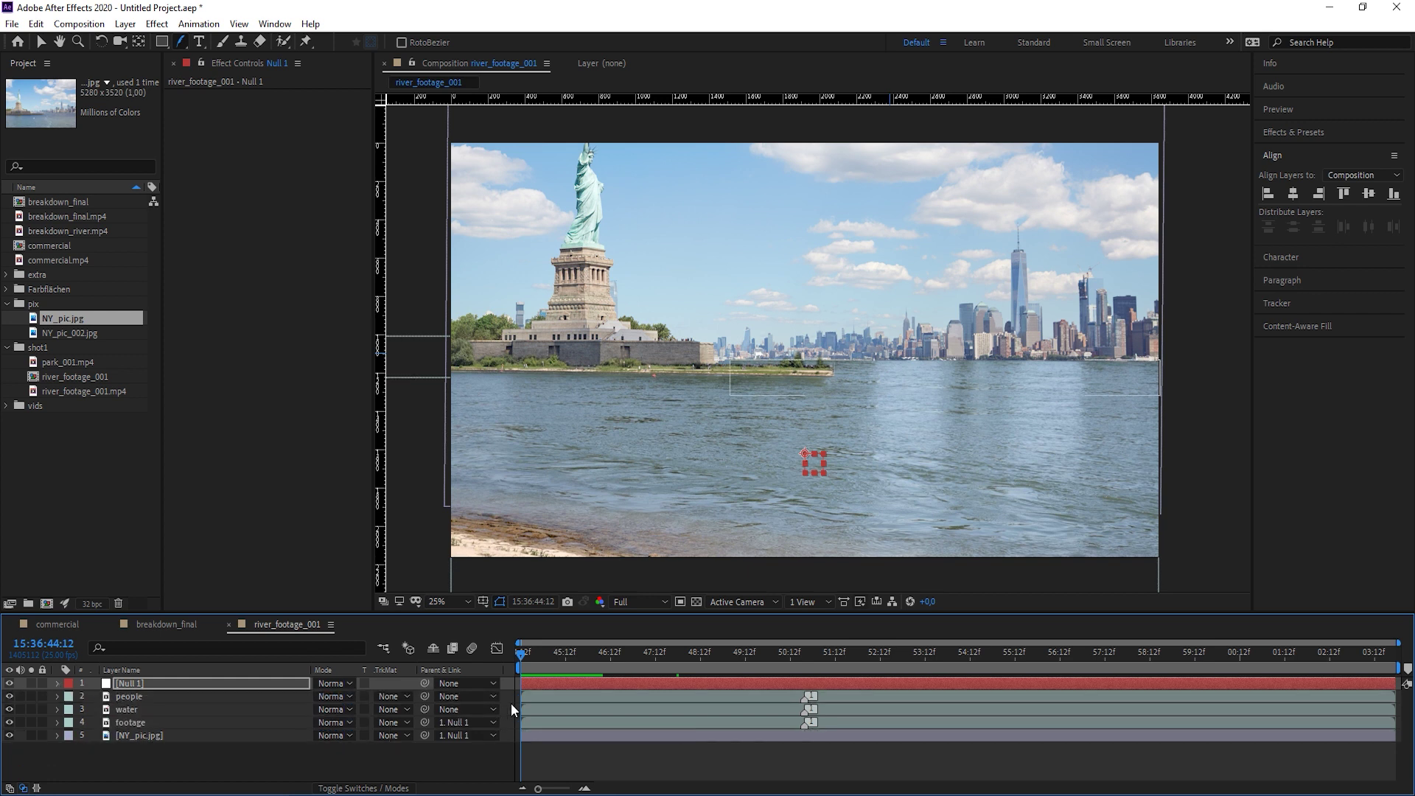
key(u)
drag(532, 713, 964, 709)
key(s)
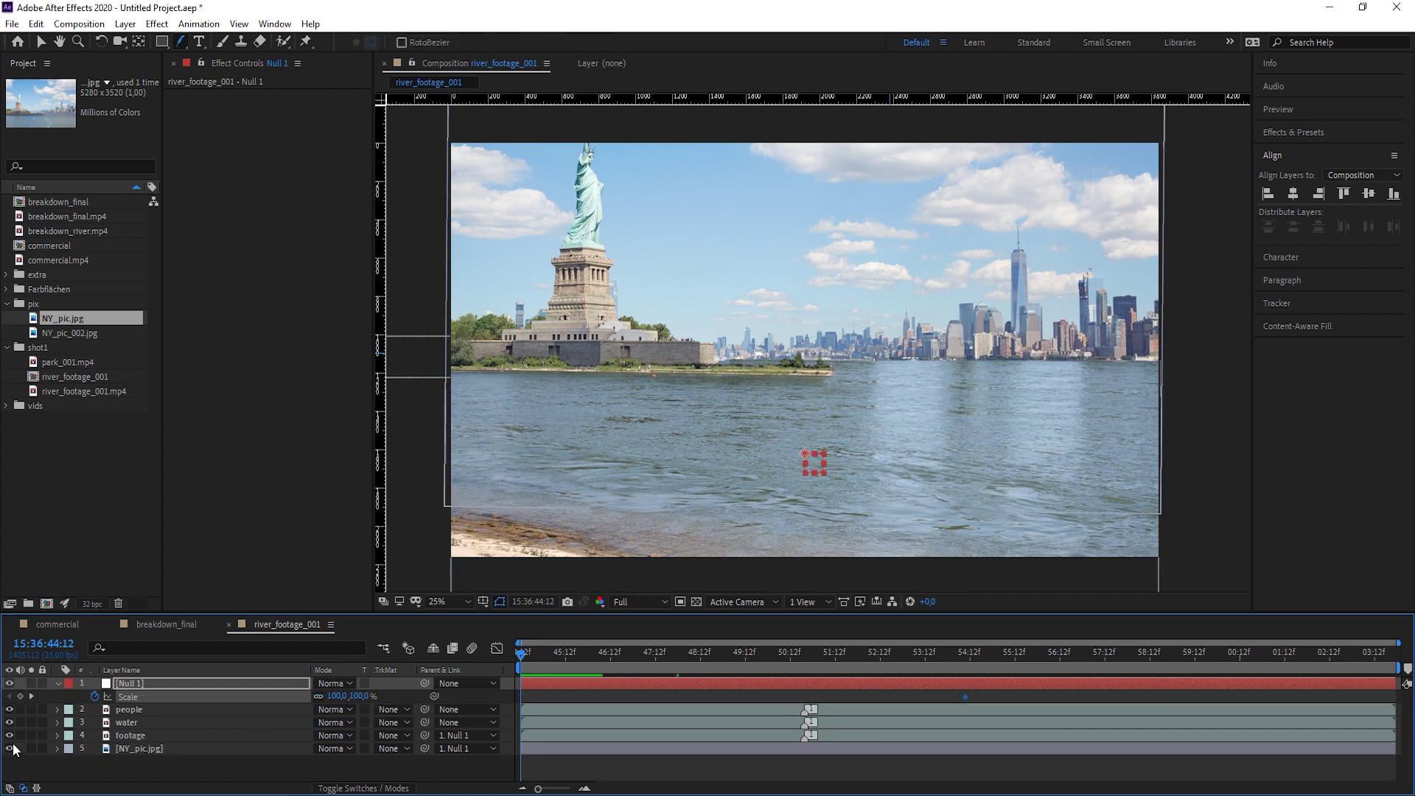
Parent the people and water layers to Null 1.
click(131, 709)
shift+click(140, 716)
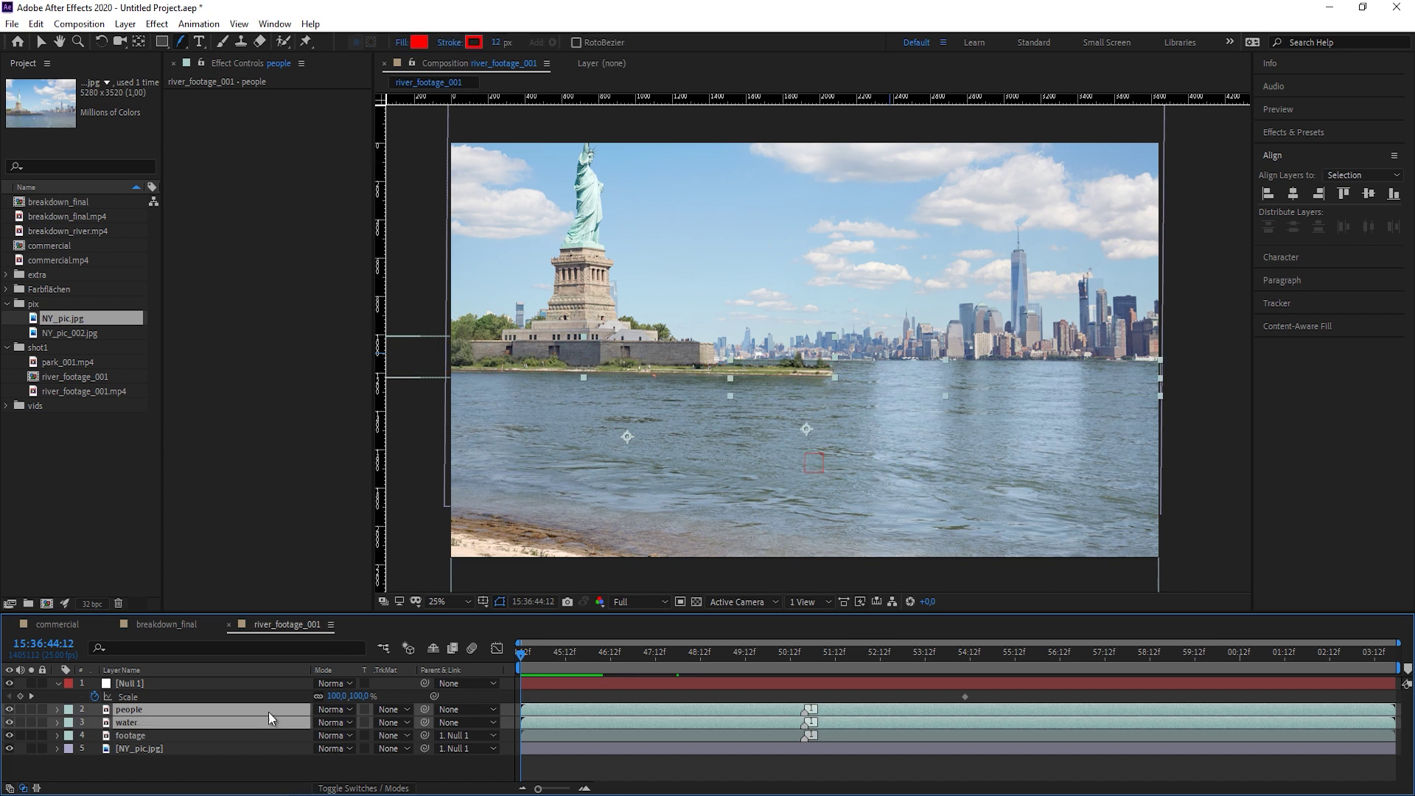
drag(424, 709, 166, 682)
At the composition's start, scale Null 1 to 166% and move it to 3100, 1924 to reframe the statue's pedestal and island.
drag(365, 696, 415, 695)
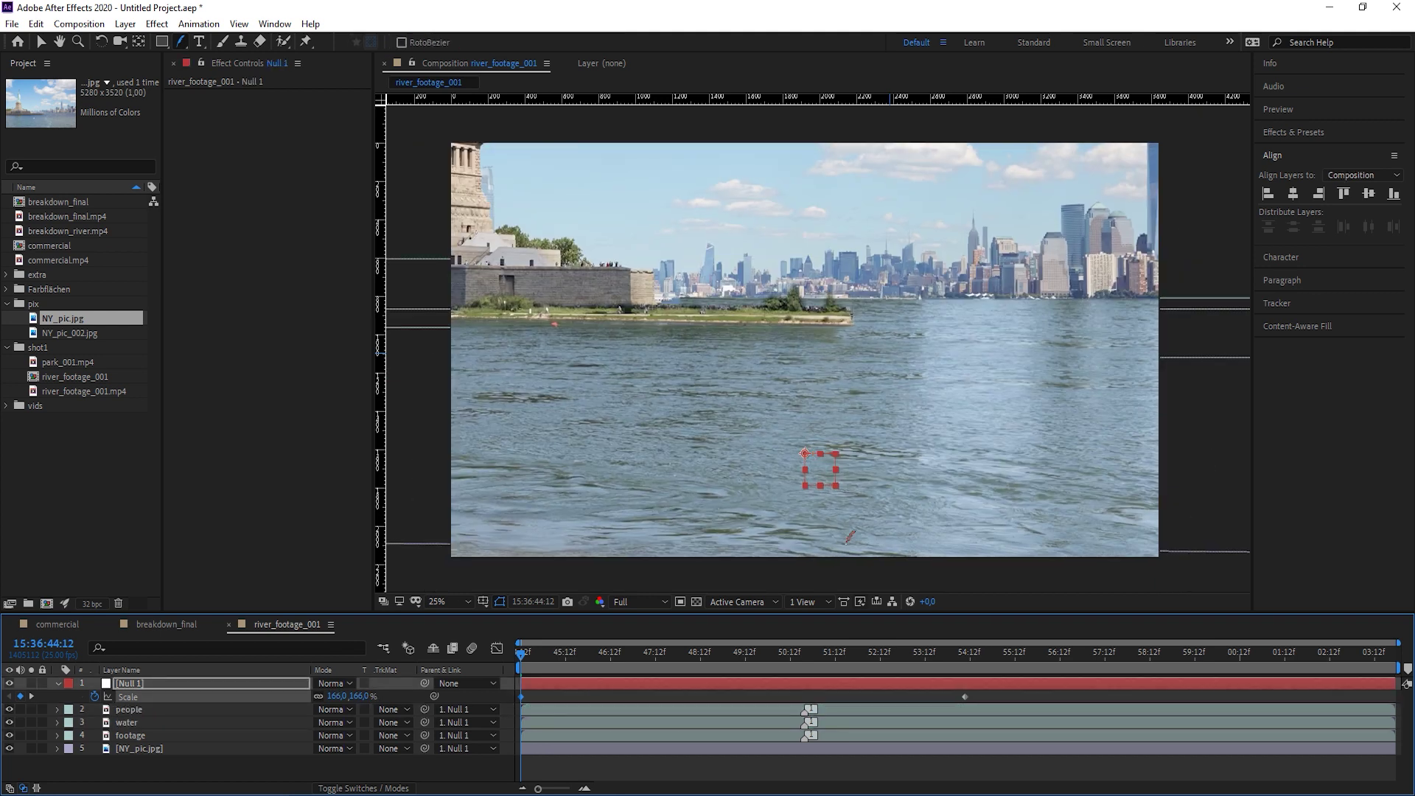
key(v)
drag(817, 468, 1036, 534)
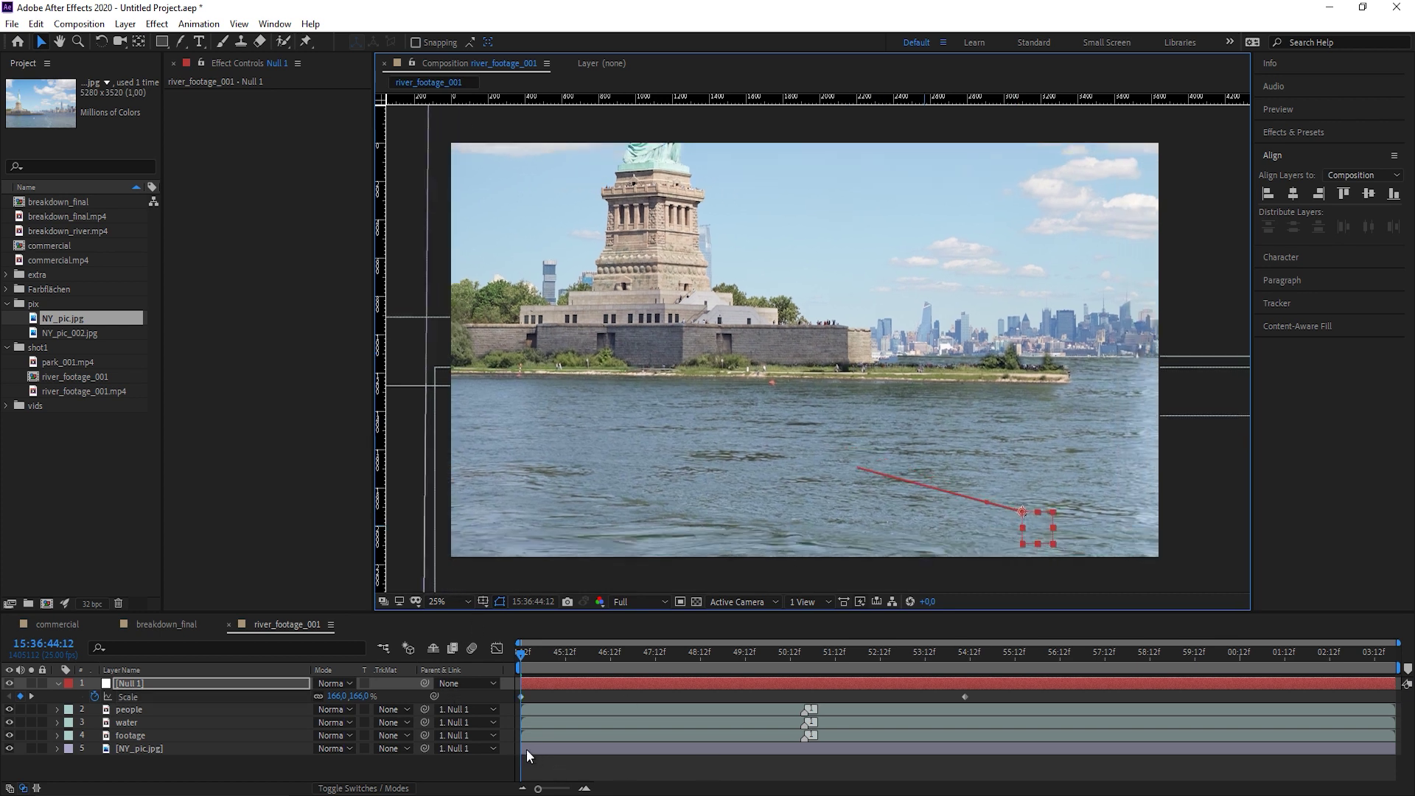
Preview the zoom-out and inspect the composite's edges at 15:36:45:08 and with the waving man at 15:36:50:10.
key(space)
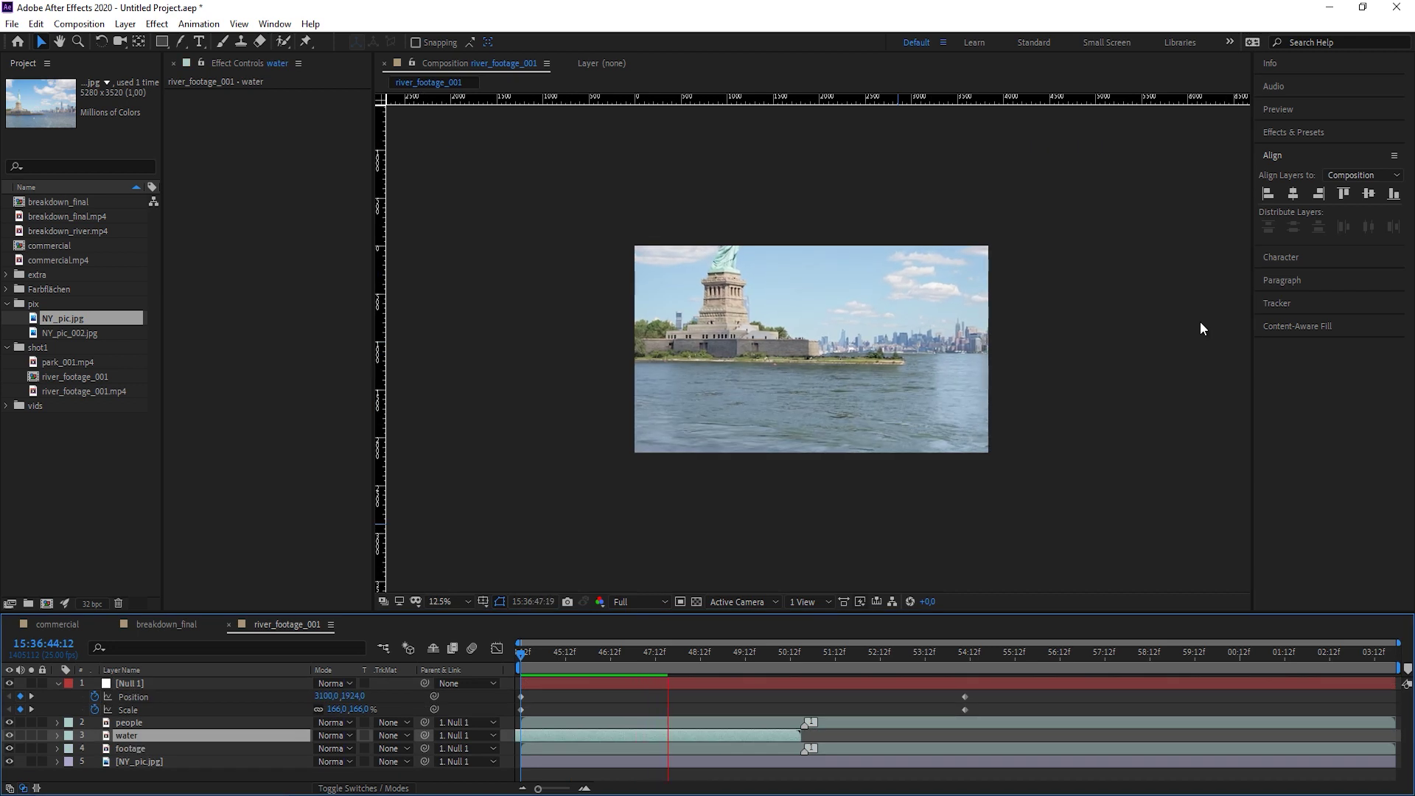
key(space)
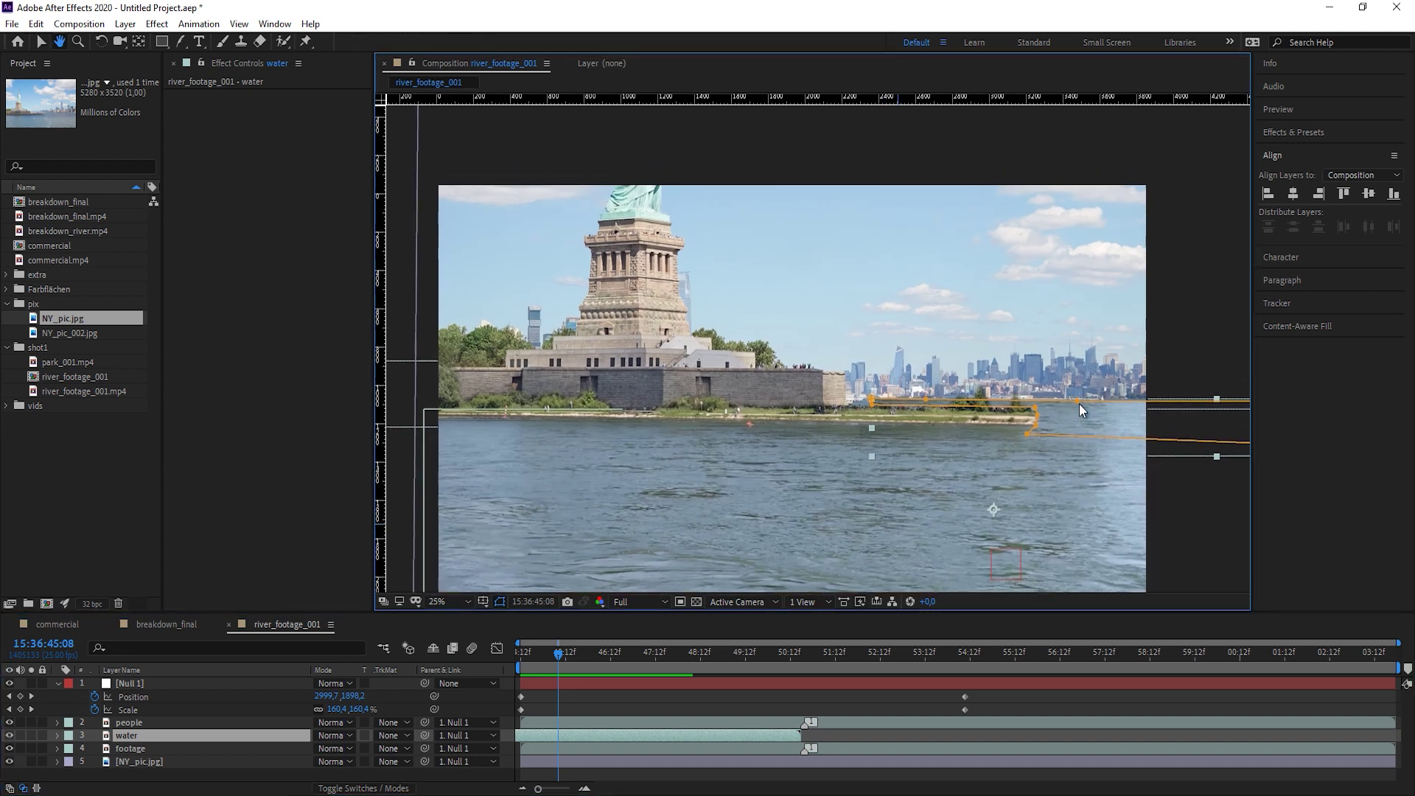
drag(1079, 404, 1078, 406)
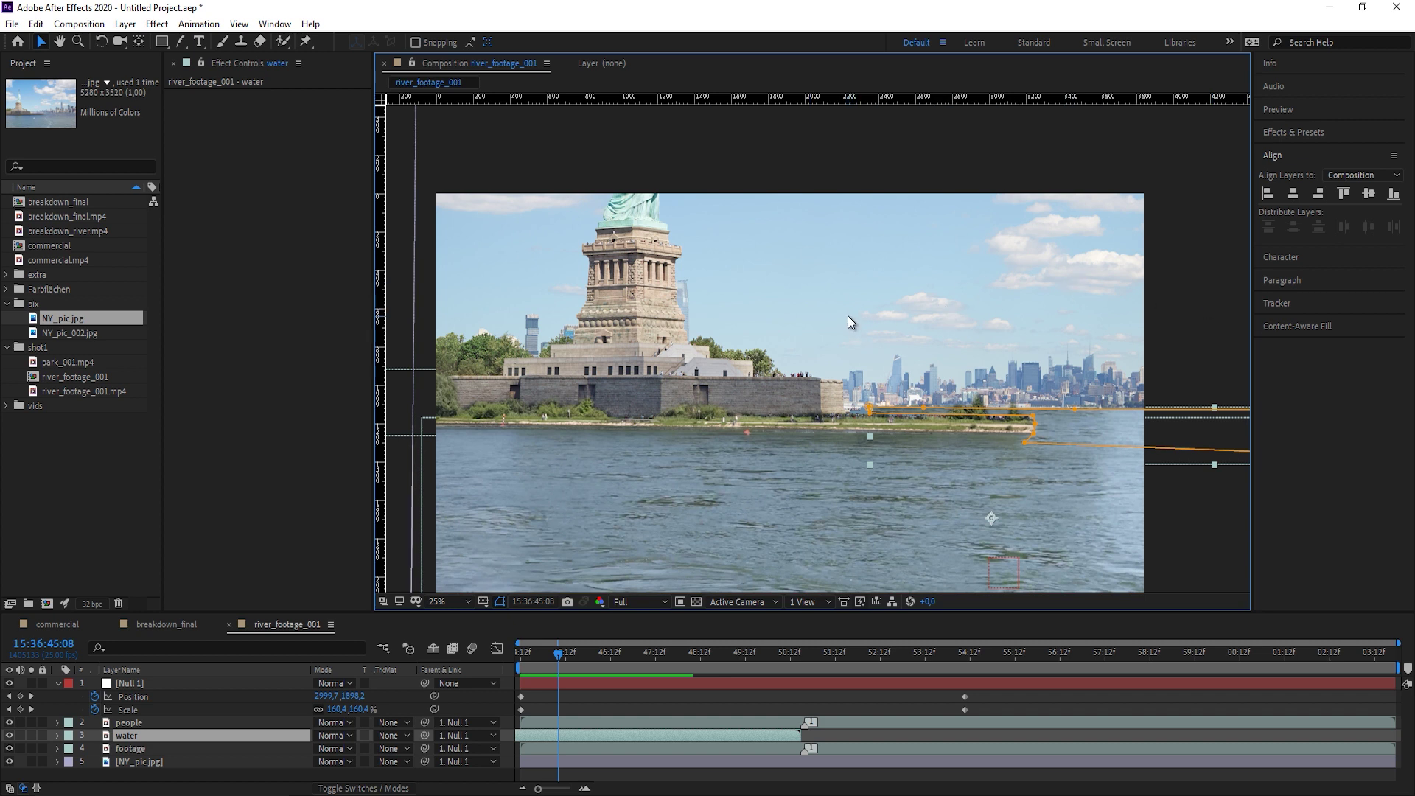
scroll(826, 353, down, 1)
click(787, 661)
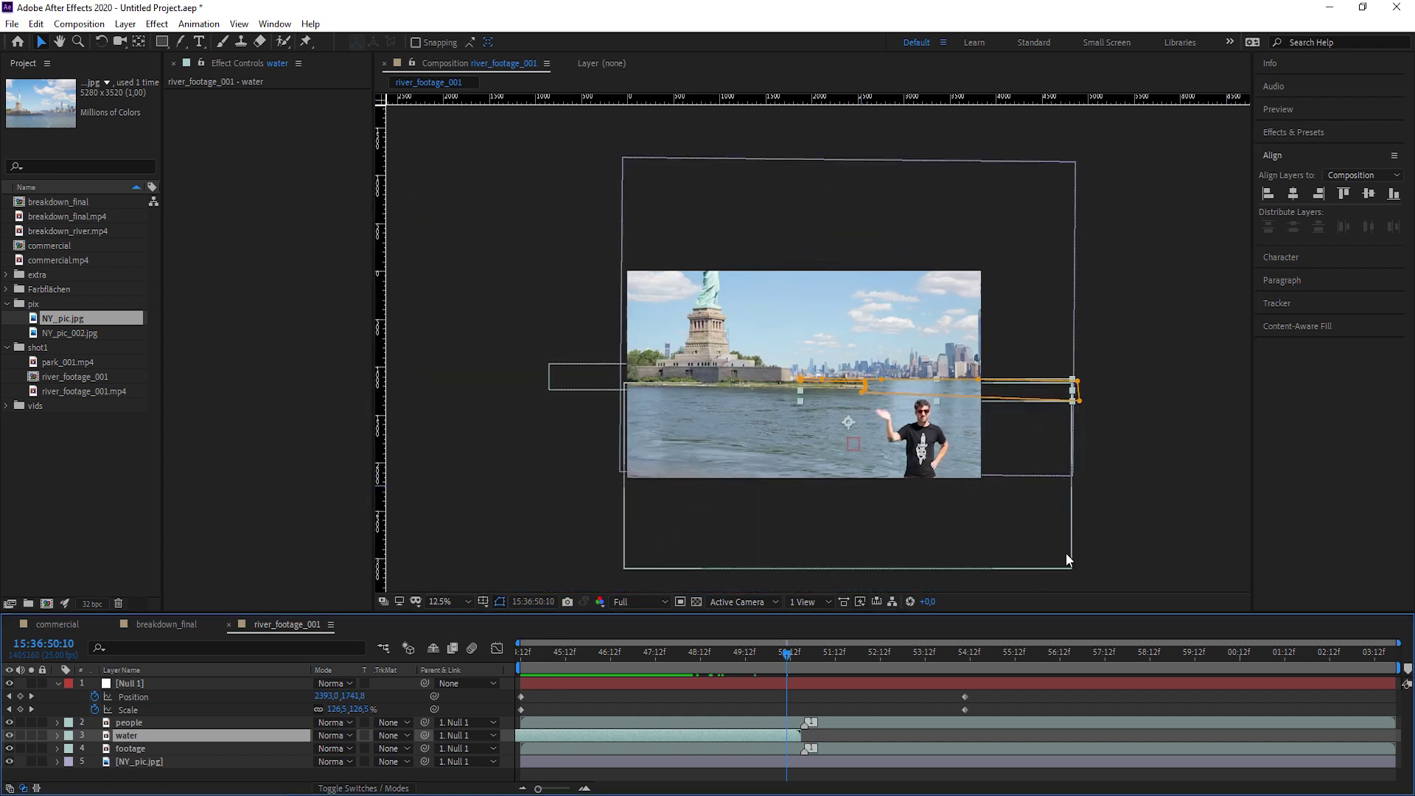
click(1182, 545)
key(h)
drag(992, 528, 940, 439)
scroll(967, 522, up, 1)
key(h)
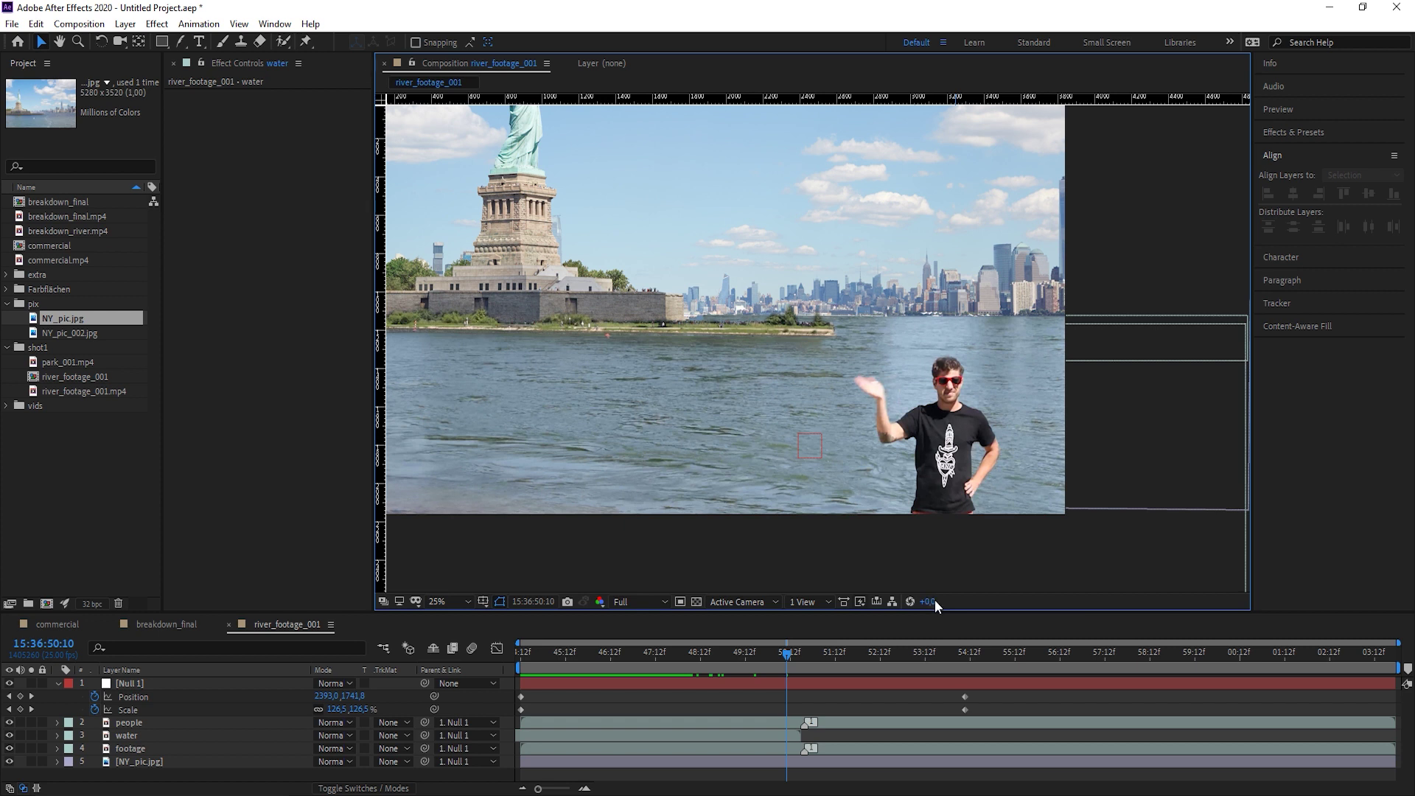
Raise the viewer exposure to +0.5 to check how the layers match, and reset it.
drag(932, 602, 868, 610)
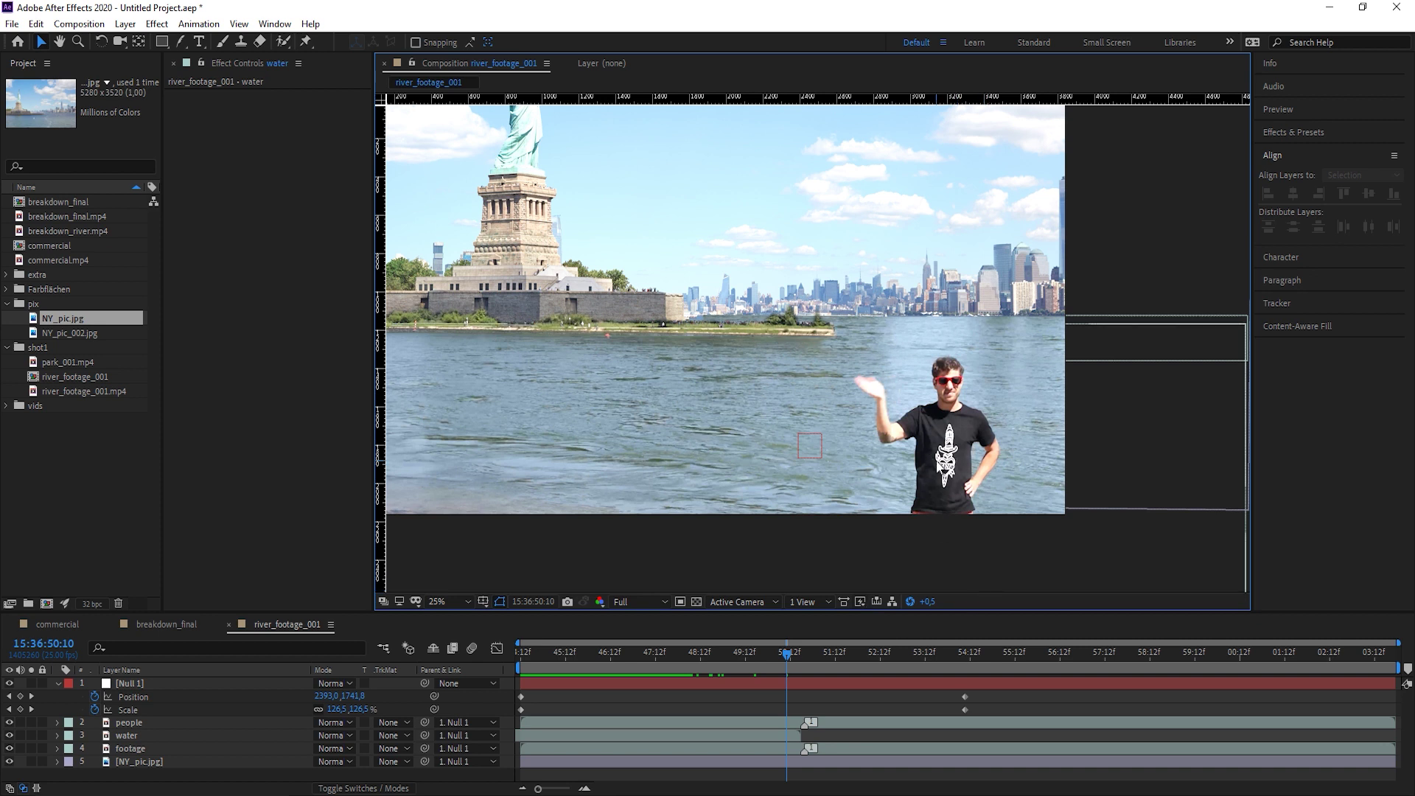
click(911, 601)
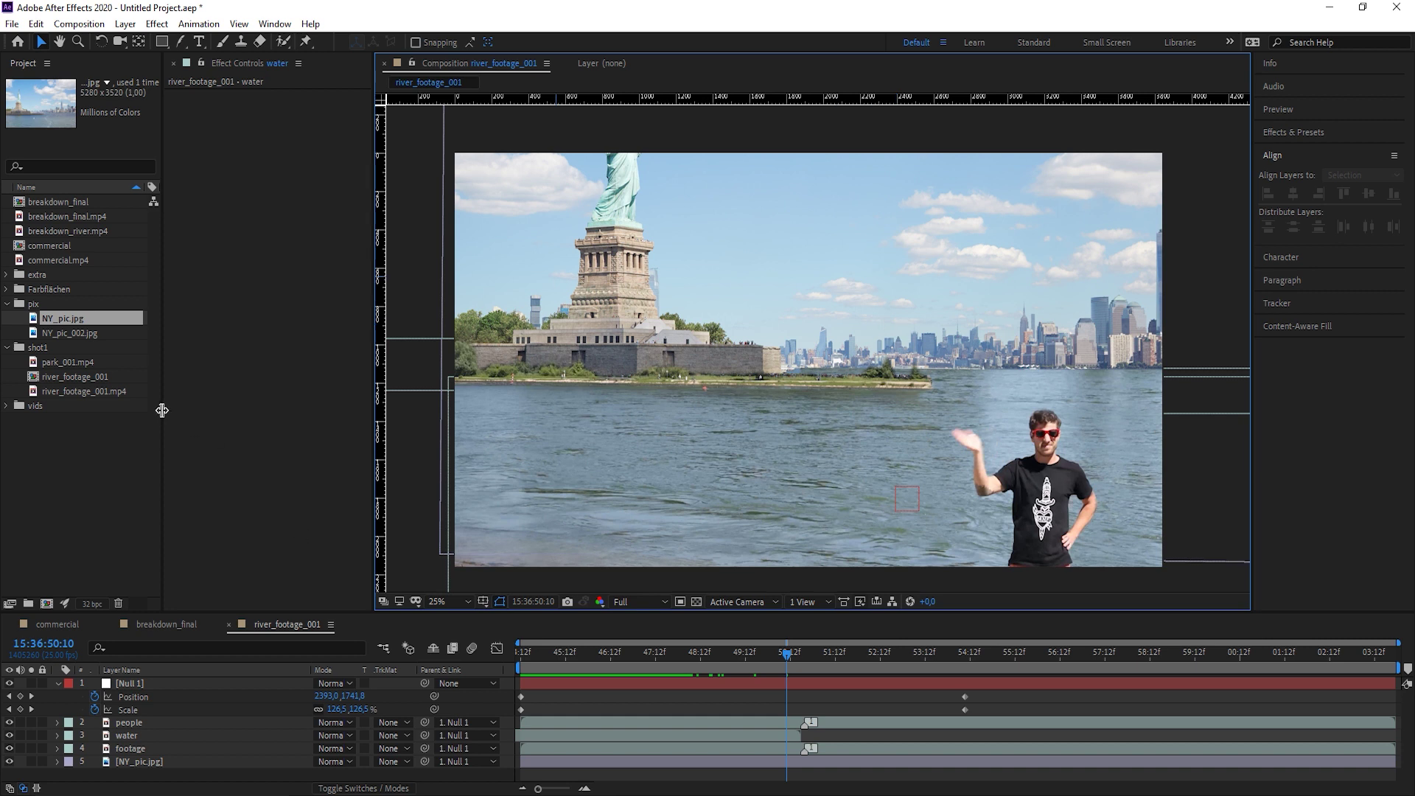
Create a new composition from park_001.mp4 and go to 15:39:50:01.
drag(81, 360, 42, 603)
drag(522, 653, 765, 674)
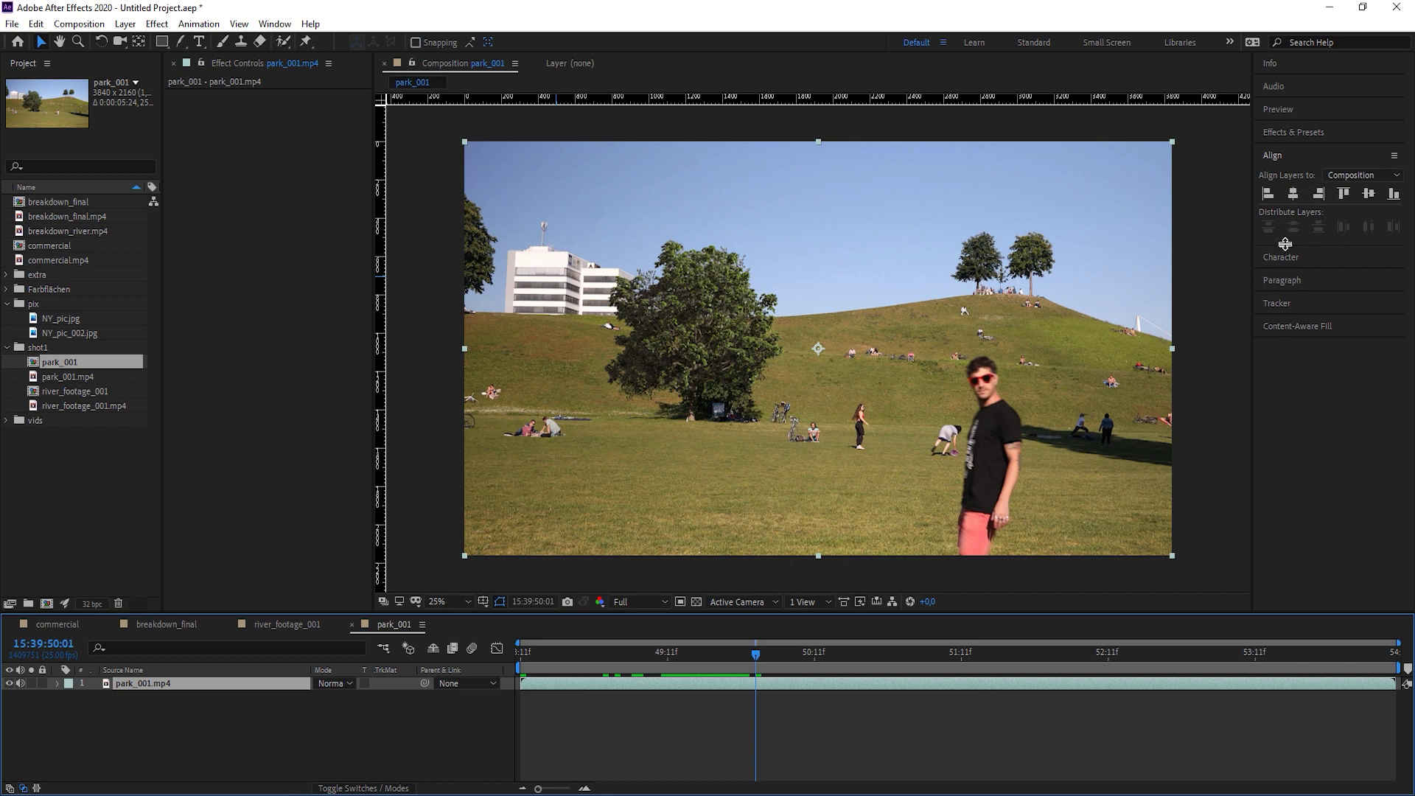
Apply Keylight (1.2) to park_001.mp4 to key out the blue sky, with the Screen Matte's Clip Black at 50.
drag(1284, 244, 1288, 259)
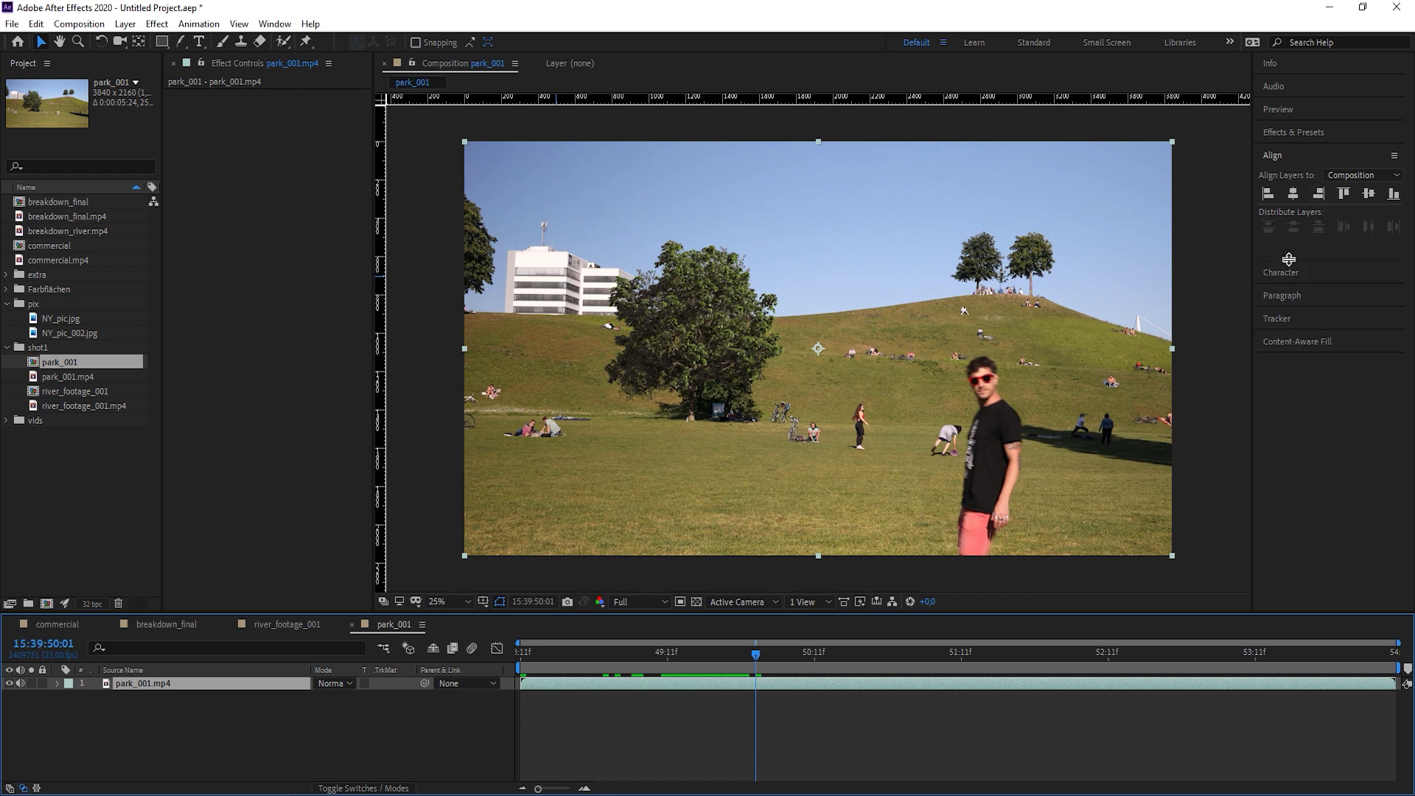
click(1297, 132)
click(1297, 152)
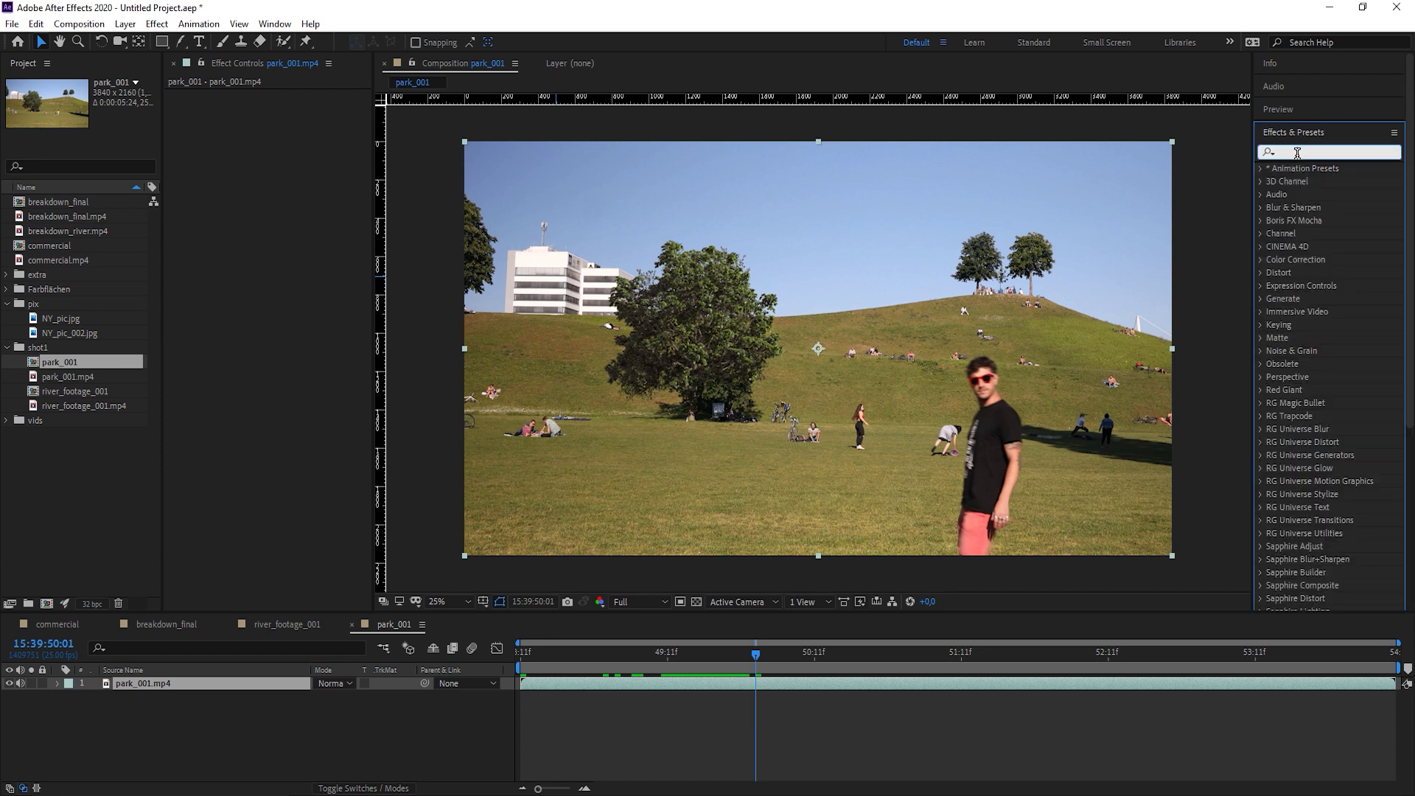
text(keyl)
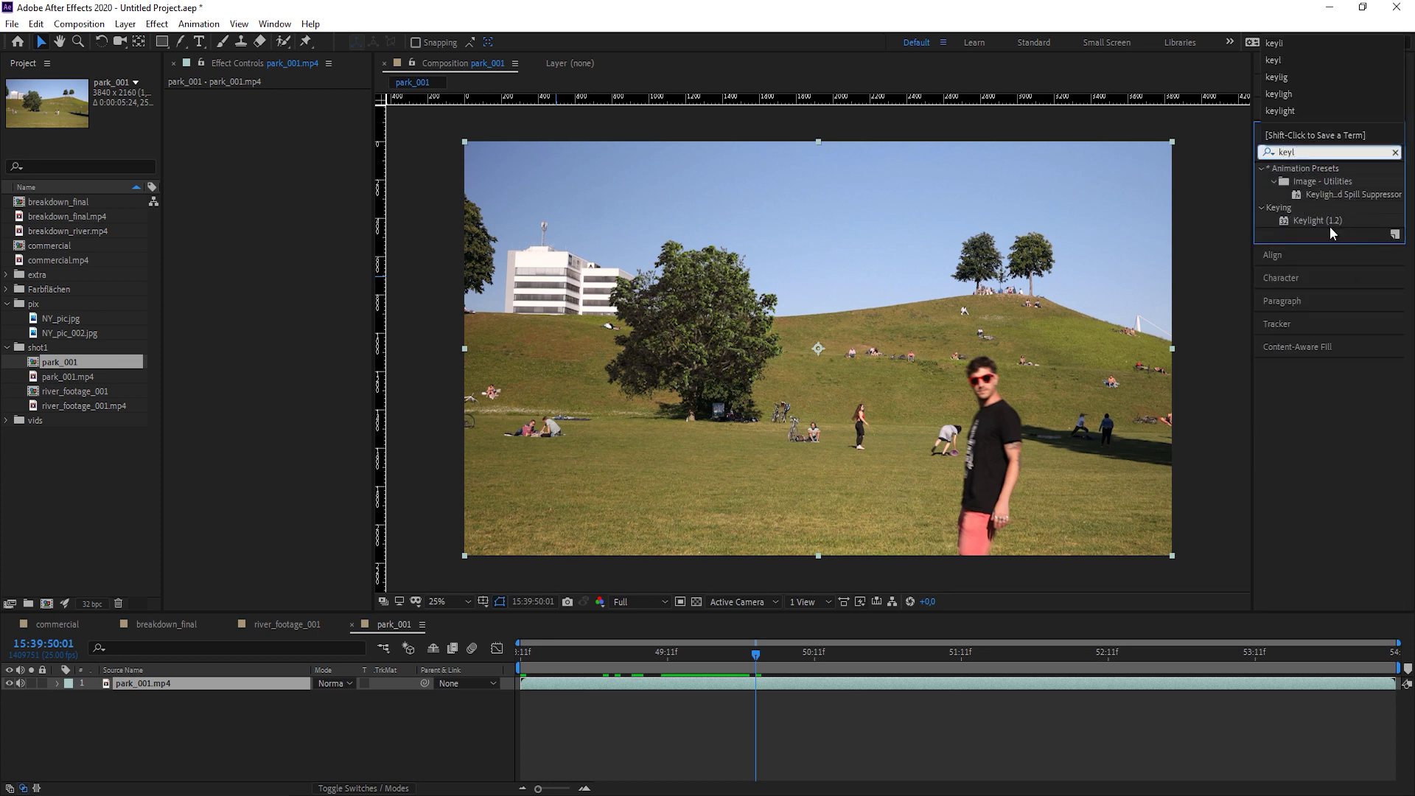
drag(1329, 224, 1111, 290)
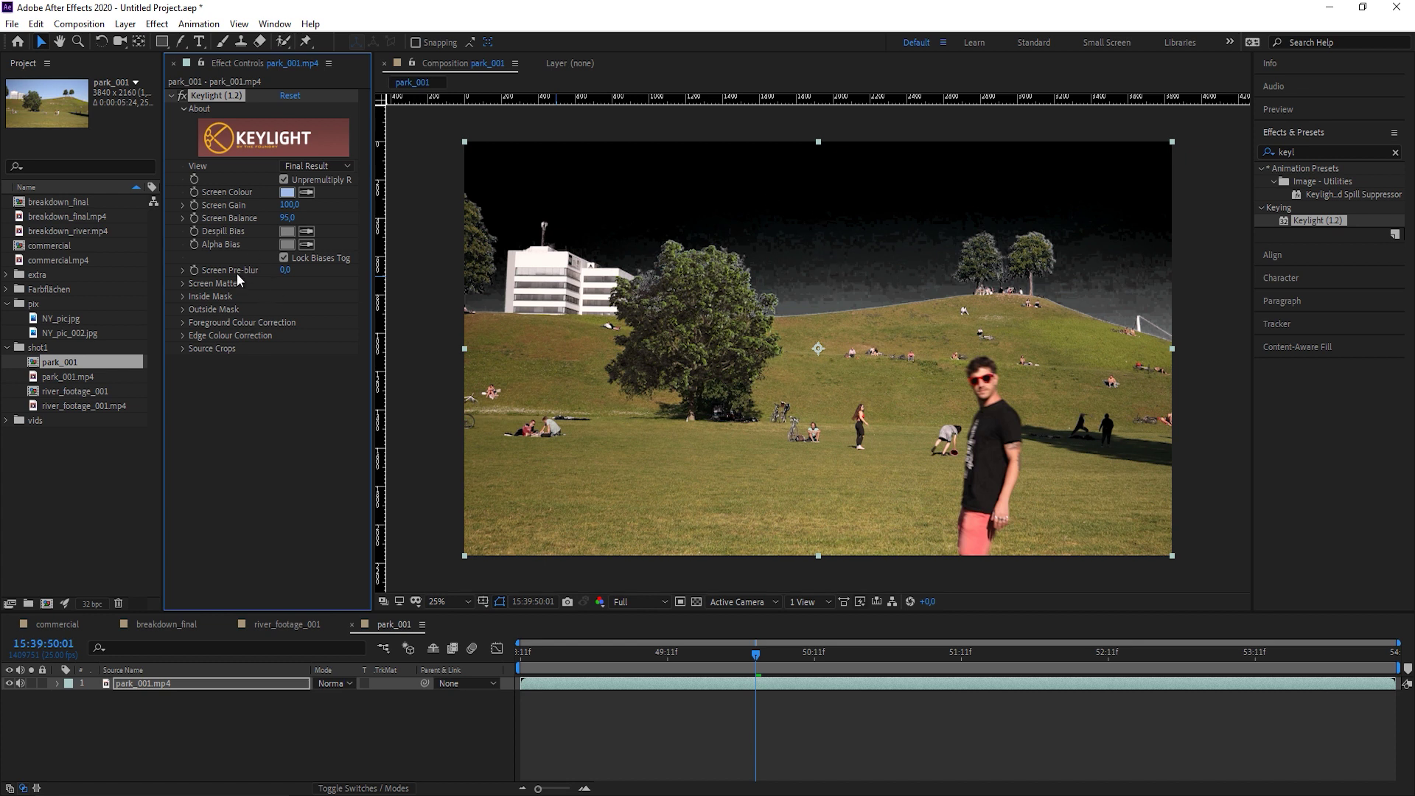
click(183, 284)
drag(286, 296, 323, 296)
Add NY_pic_002.jpg beneath the keyed park footage as the skyline background.
click(93, 330)
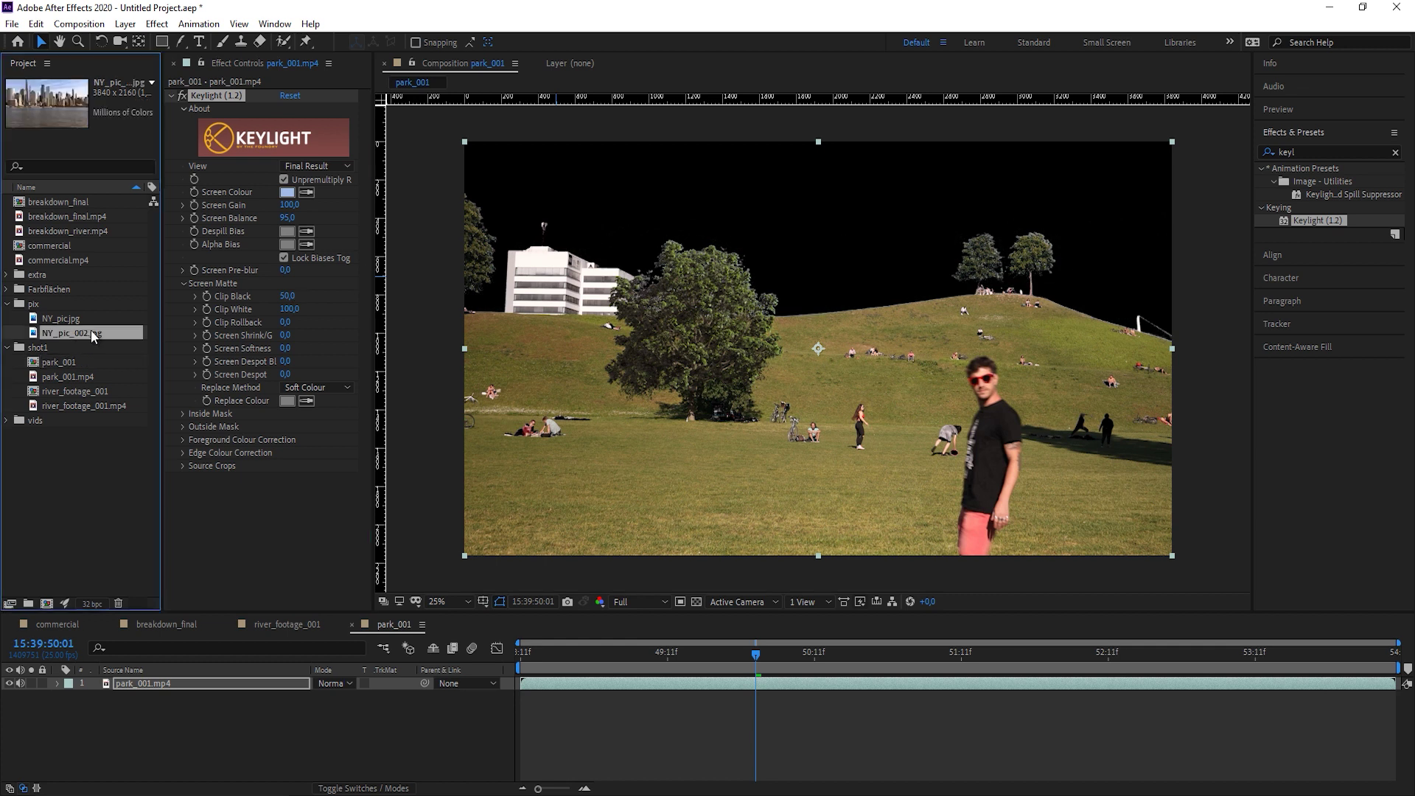
drag(92, 334, 168, 718)
scroll(1108, 373, down, 1)
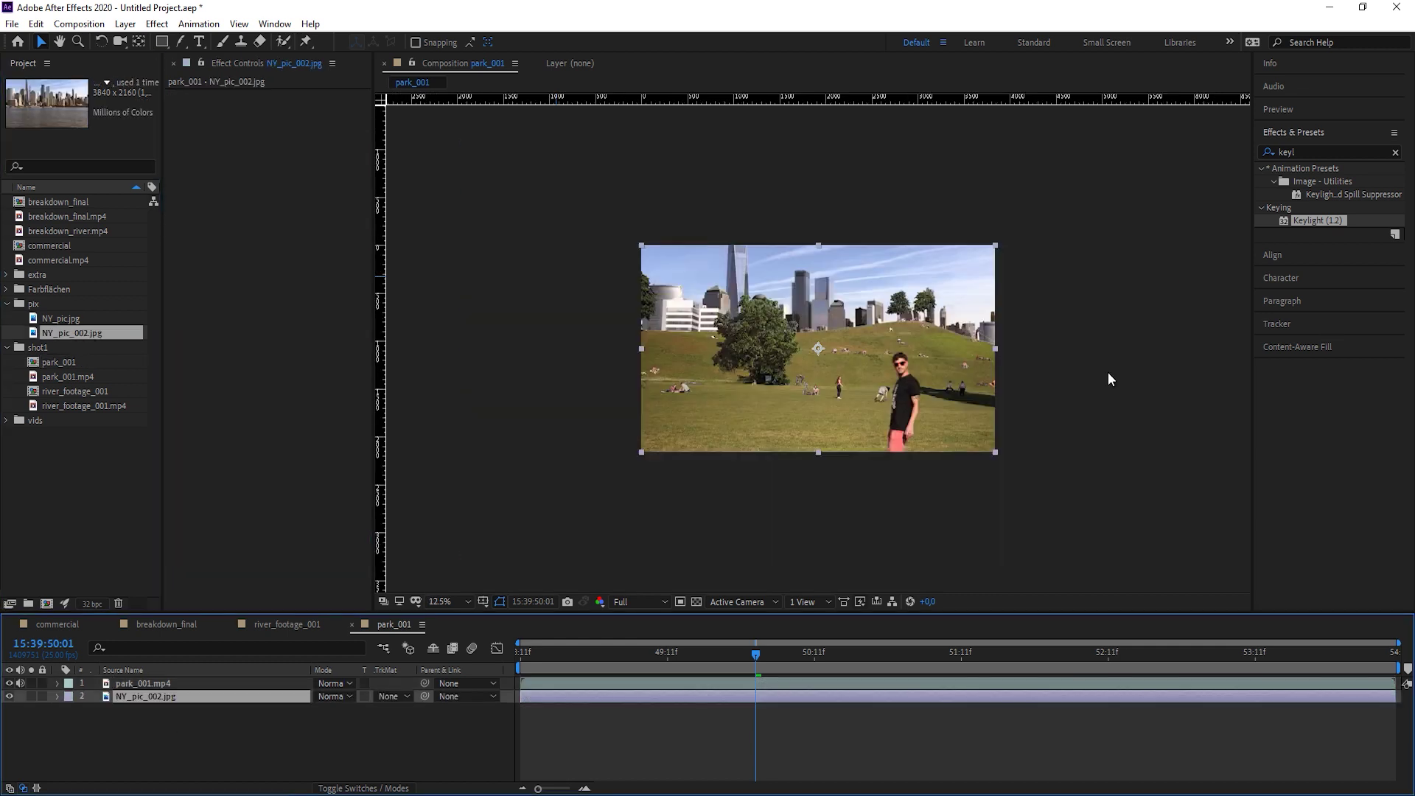
scroll(1108, 373, up, 1)
Raise the viewer exposure to +5.9 to compare the black levels of the skyline and the park footage.
click(1107, 373)
click(1314, 148)
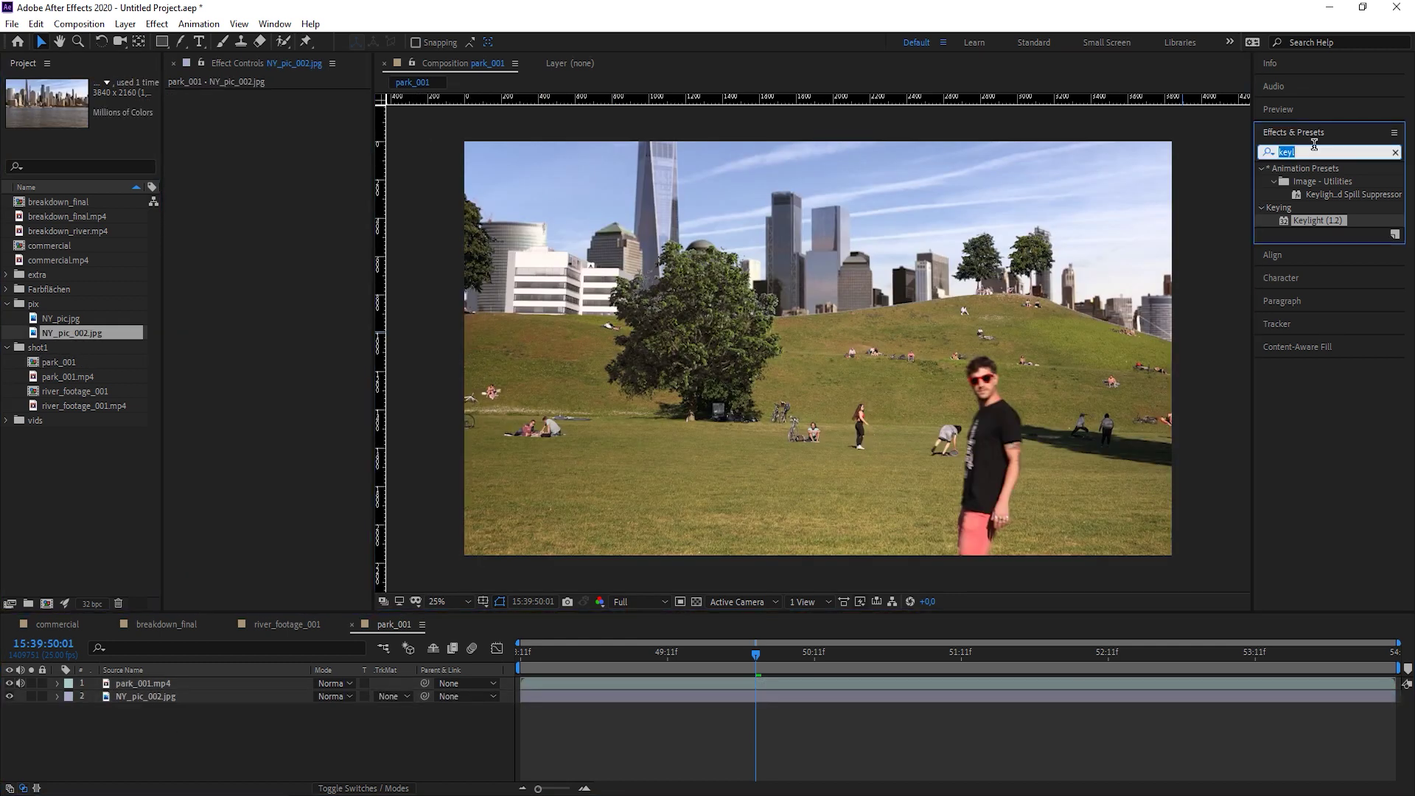
drag(927, 602, 971, 606)
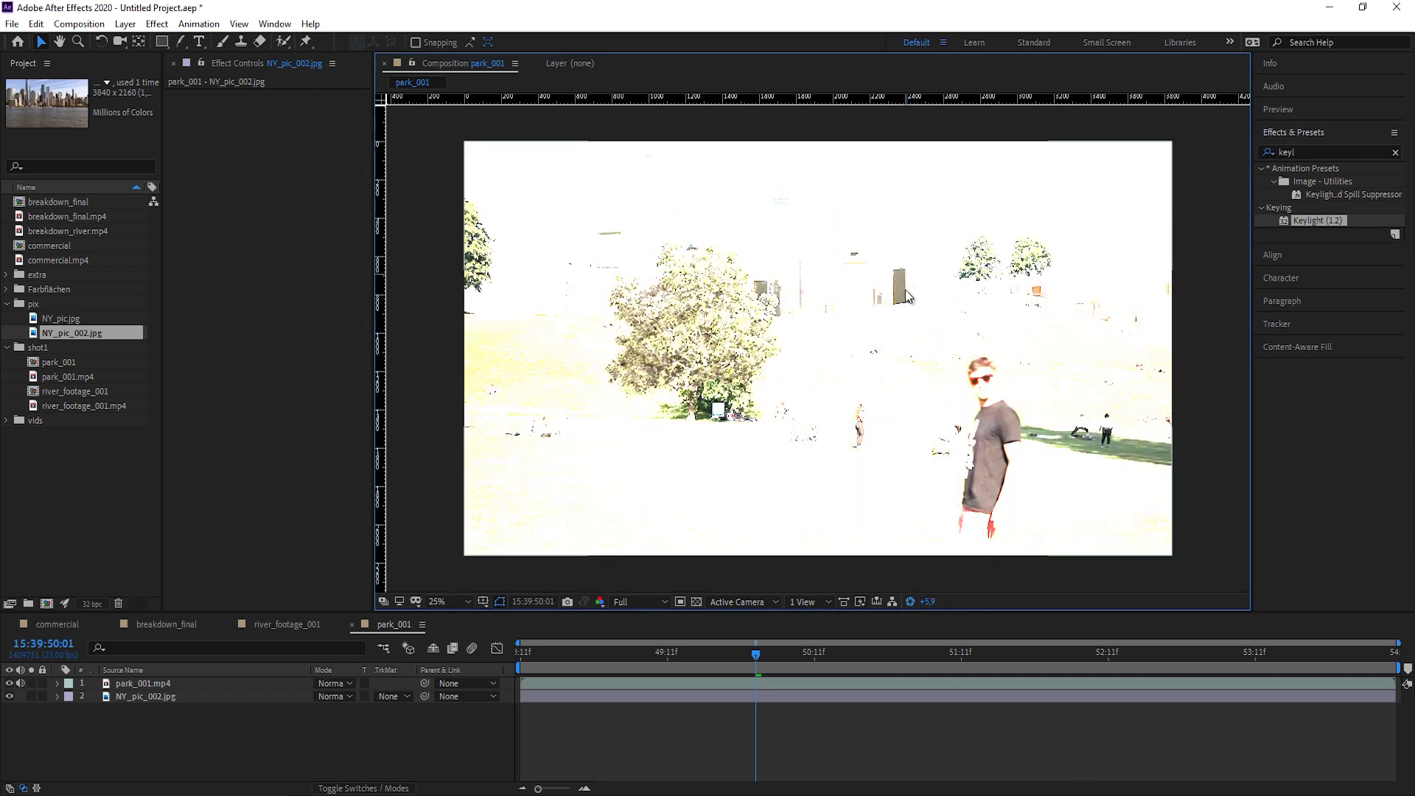
Apply the Levels effect to the NY_pic_002.jpg skyline layer.
click(1303, 151)
text(level)
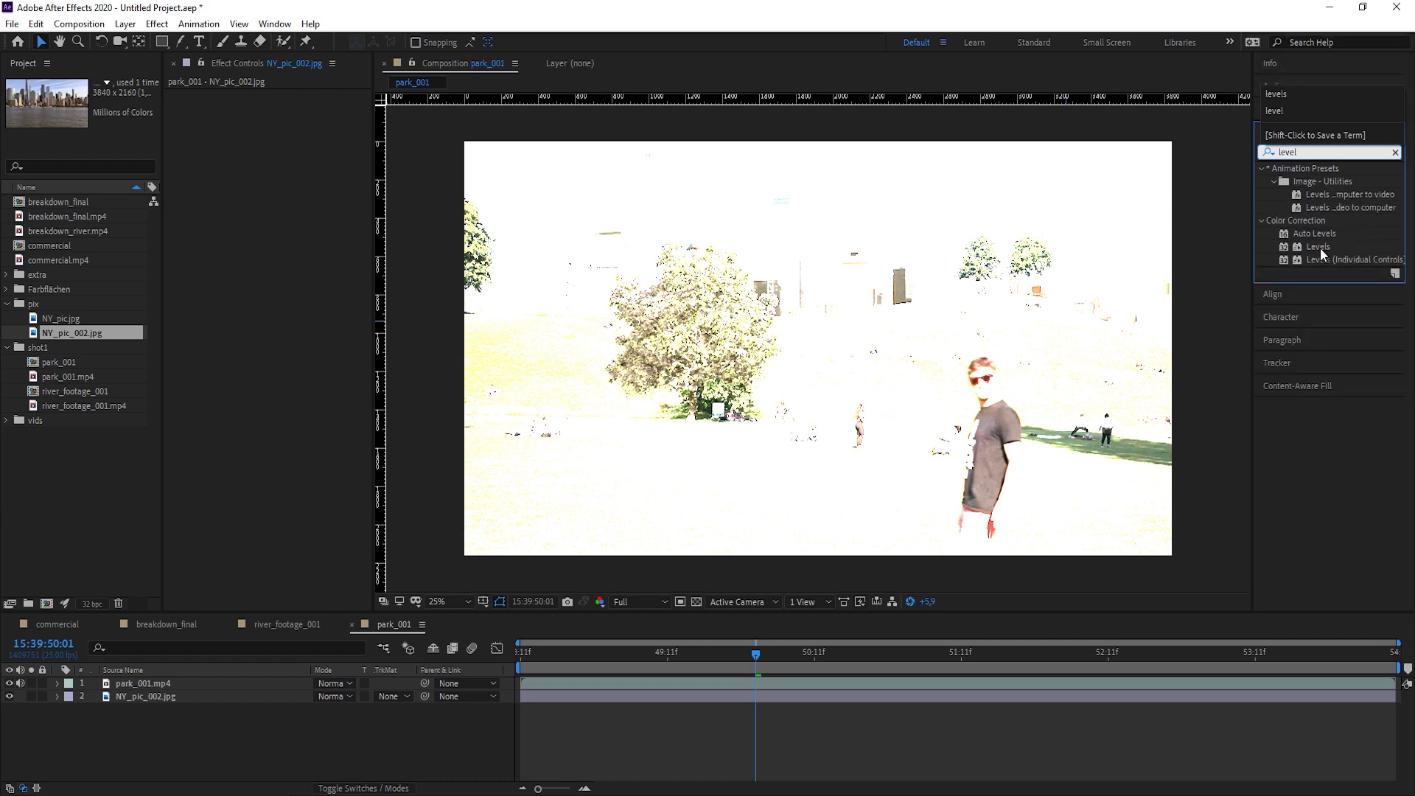
drag(1319, 248, 140, 699)
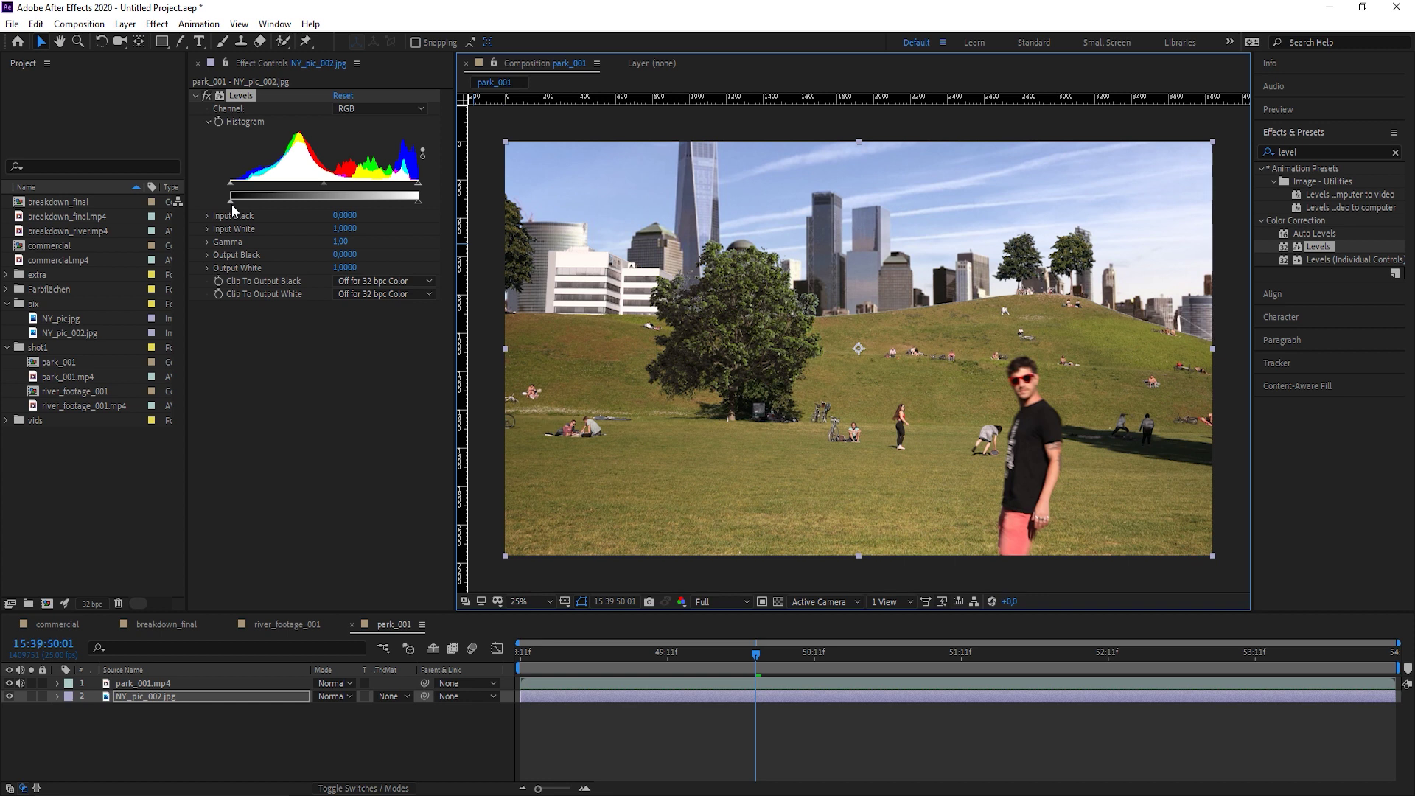
Set the Levels Output Black of NY_pic_002.jpg to 0.0392, judging the skyline's blacks with the viewer exposure raised.
drag(232, 205, 232, 204)
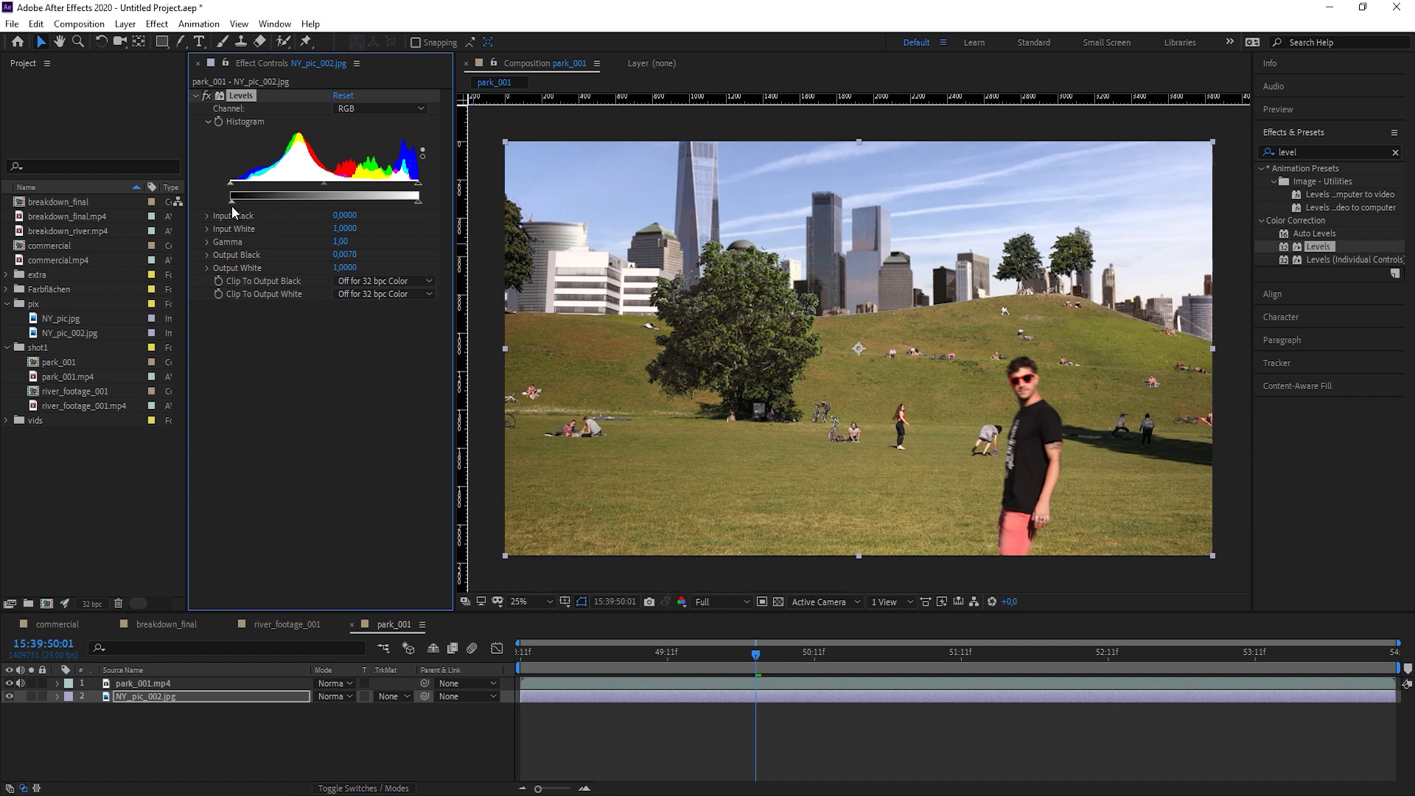
drag(229, 206, 296, 224)
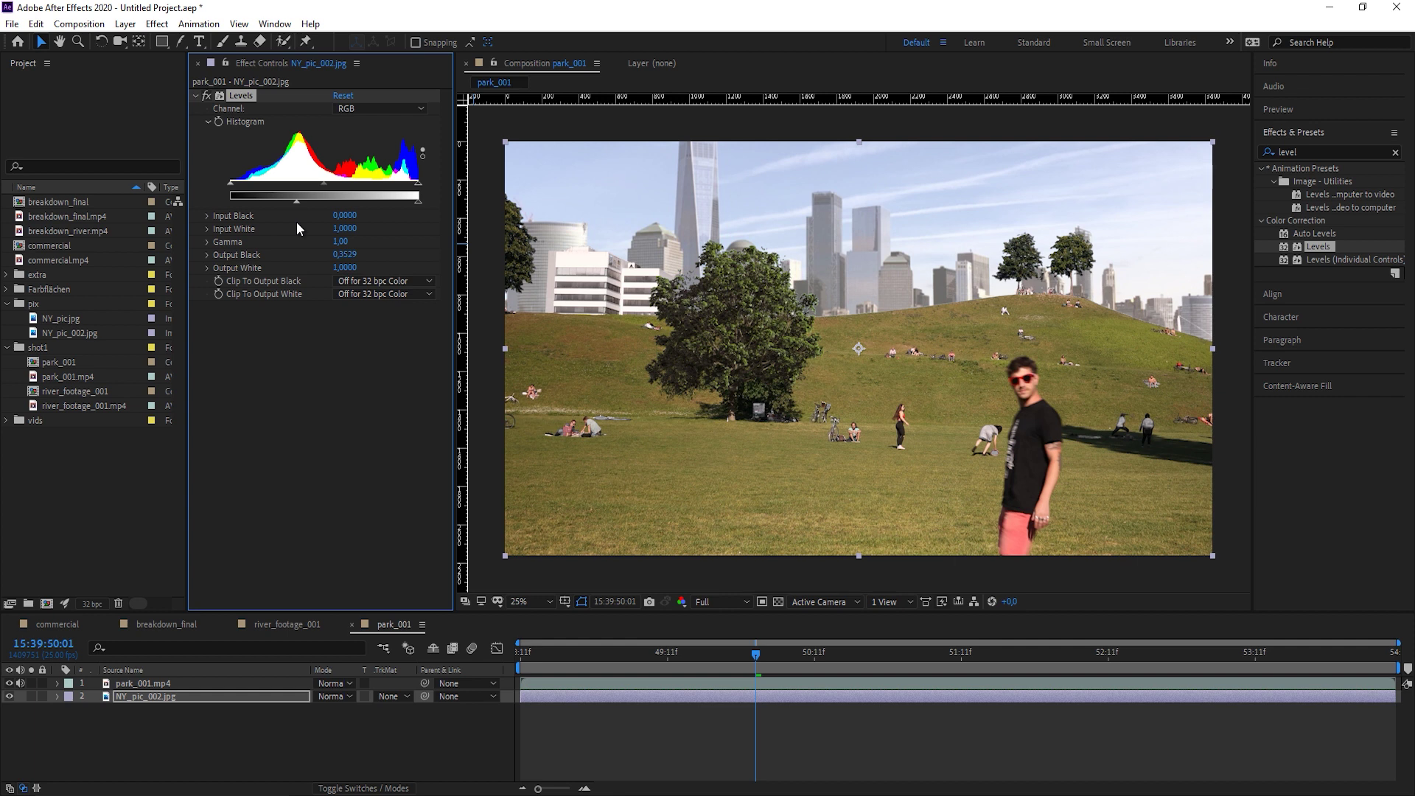
drag(296, 222, 240, 222)
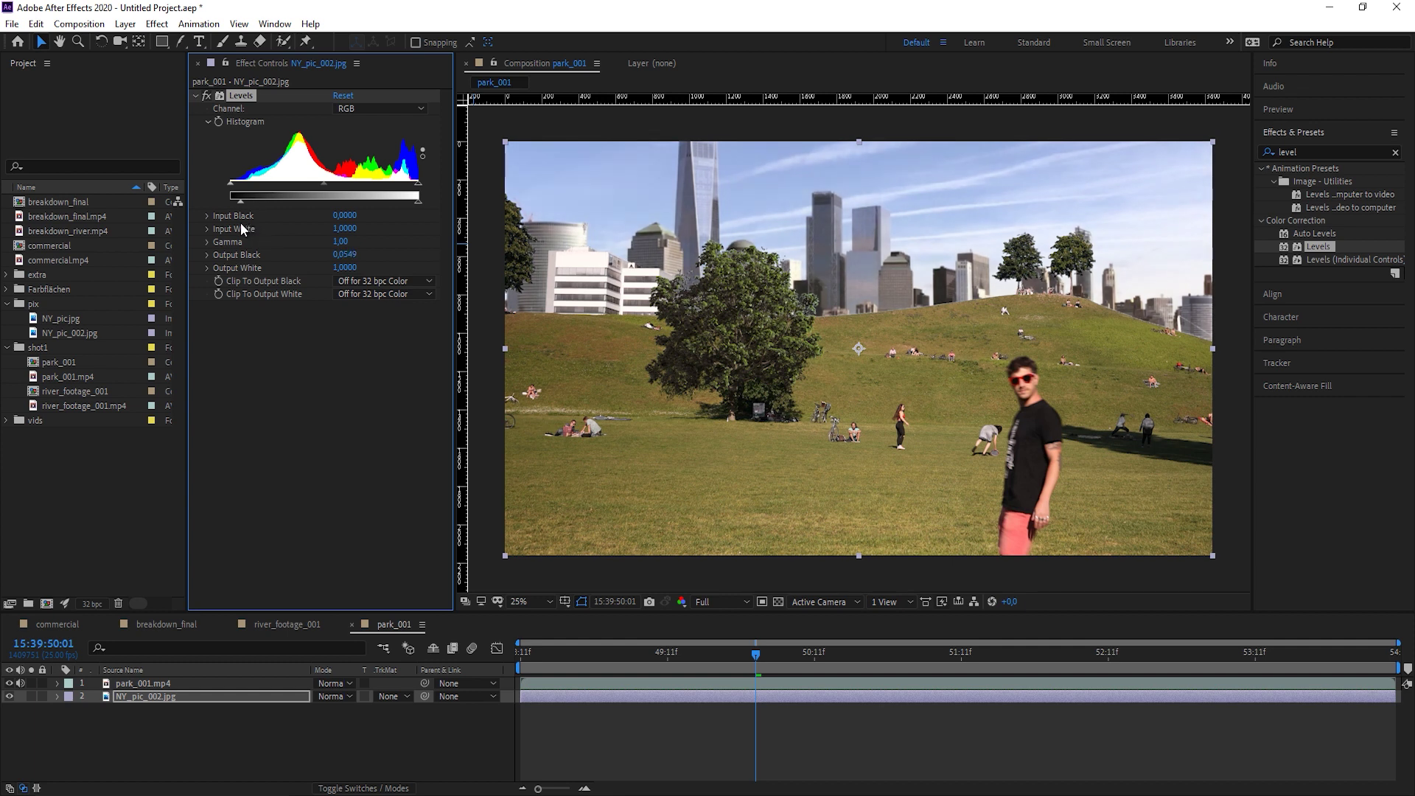
click(1010, 603)
drag(1010, 601, 1045, 601)
drag(240, 202, 237, 205)
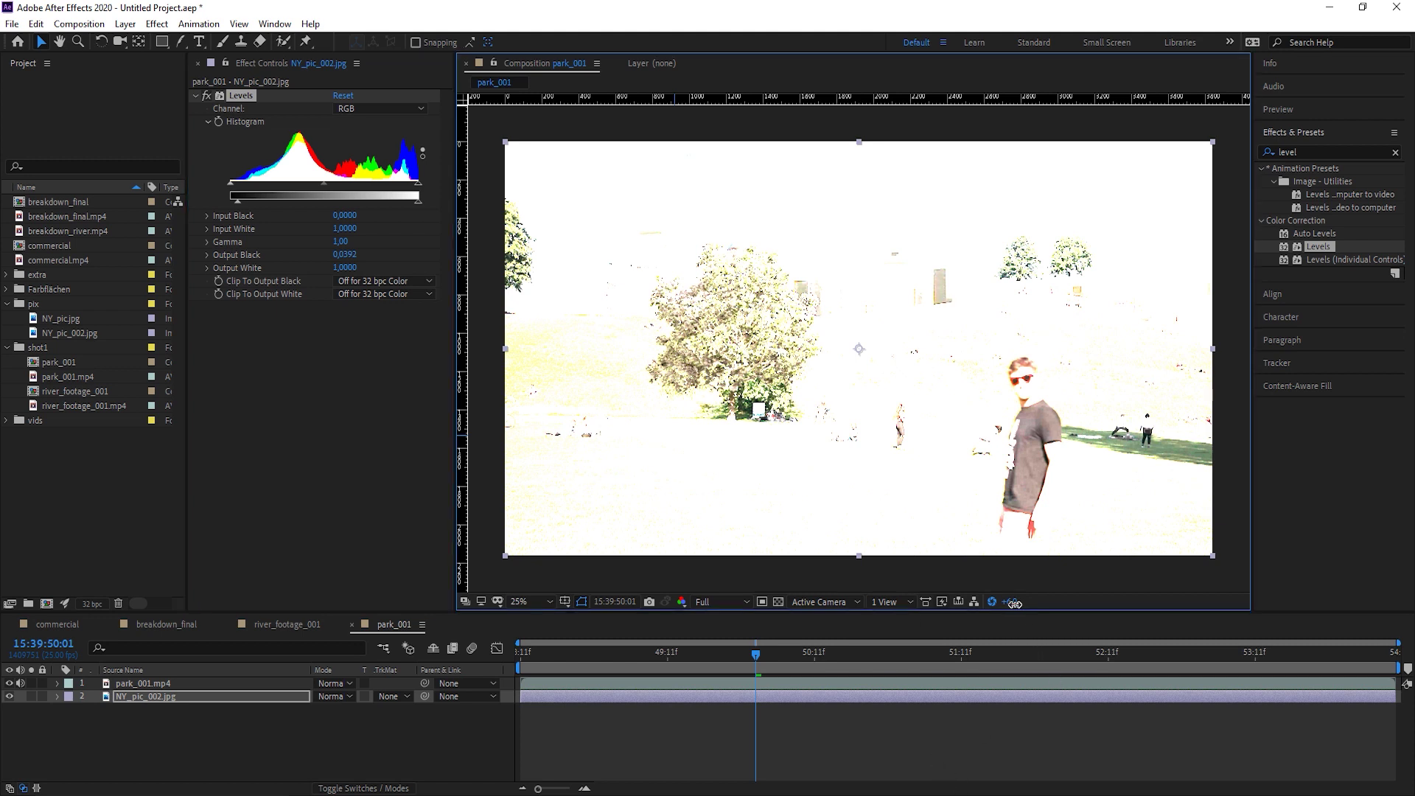
Raise the viewer exposure to +8.1 to check the matched black levels, and reset it.
drag(1010, 601, 1027, 602)
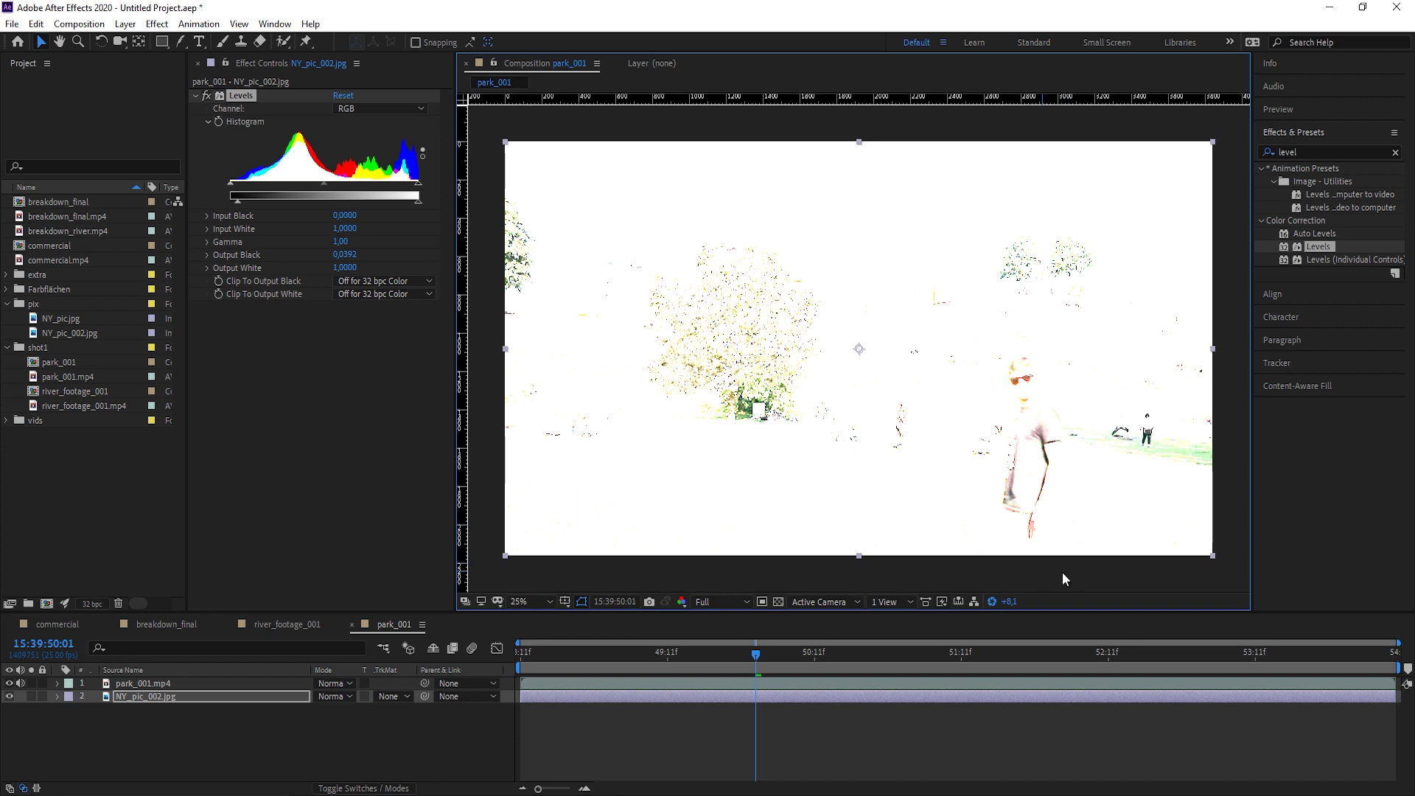
click(991, 601)
scroll(1104, 341, down, 1)
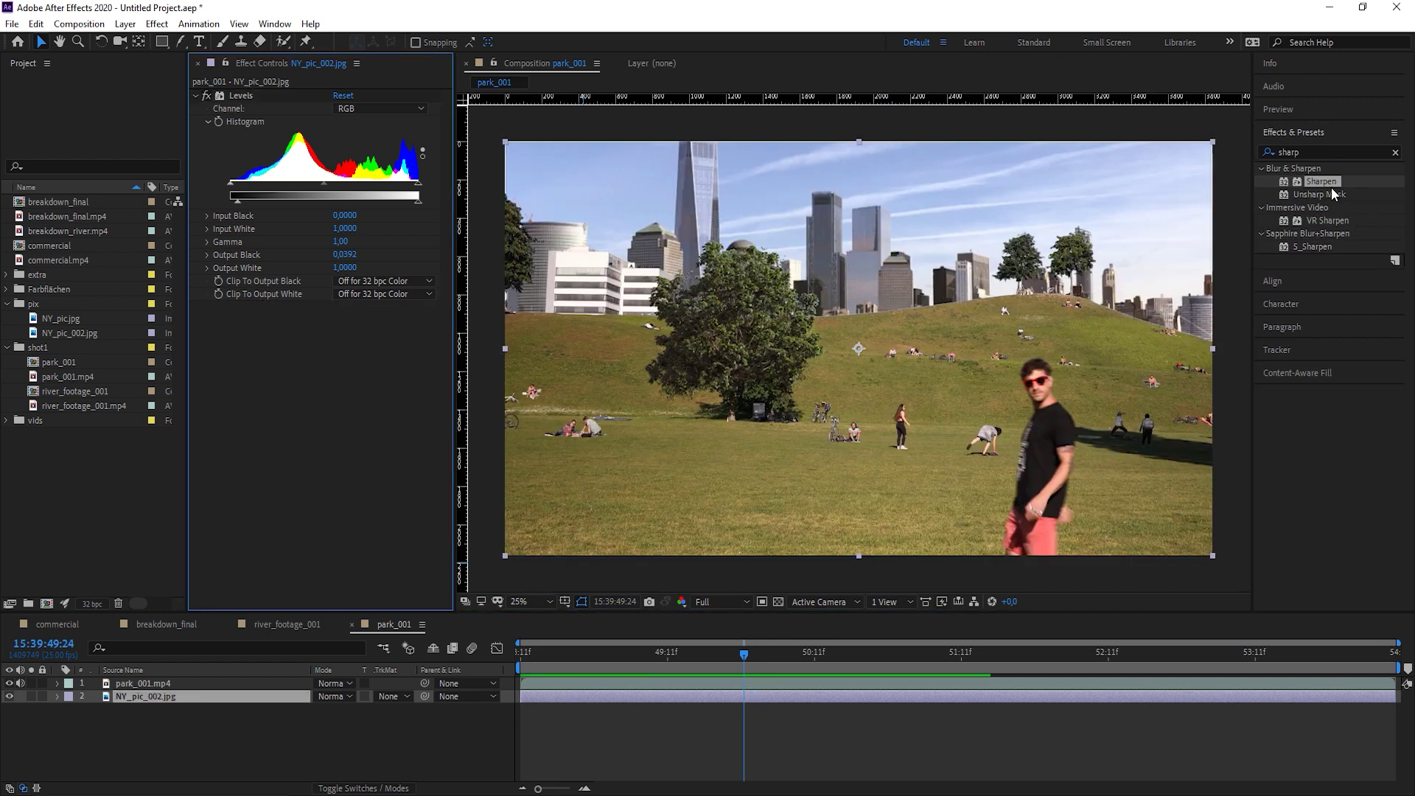
Apply Sharpen to NY_pic_002.jpg with an amount of 39 and set its Levels Input White to 0.9098.
drag(1320, 182, 368, 331)
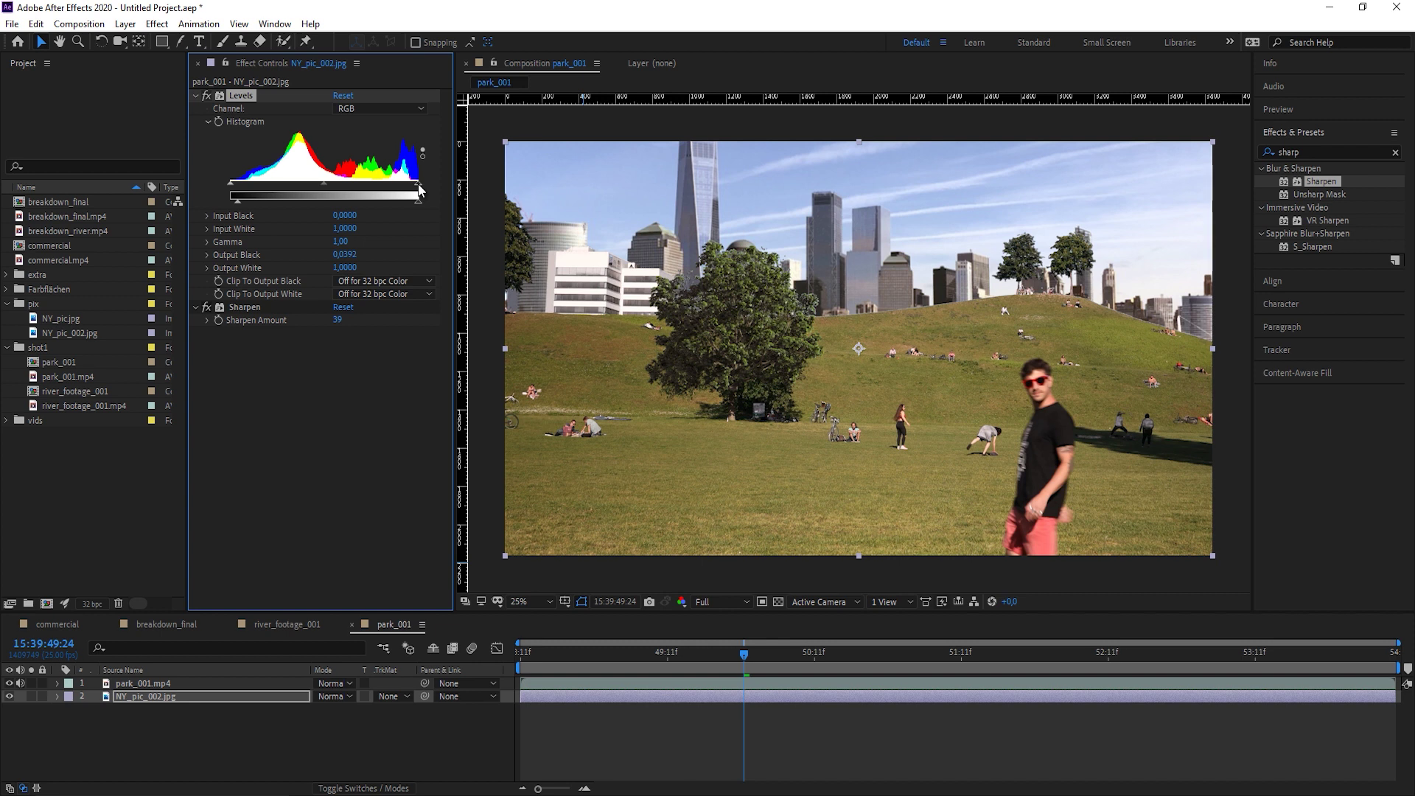
drag(418, 182, 403, 184)
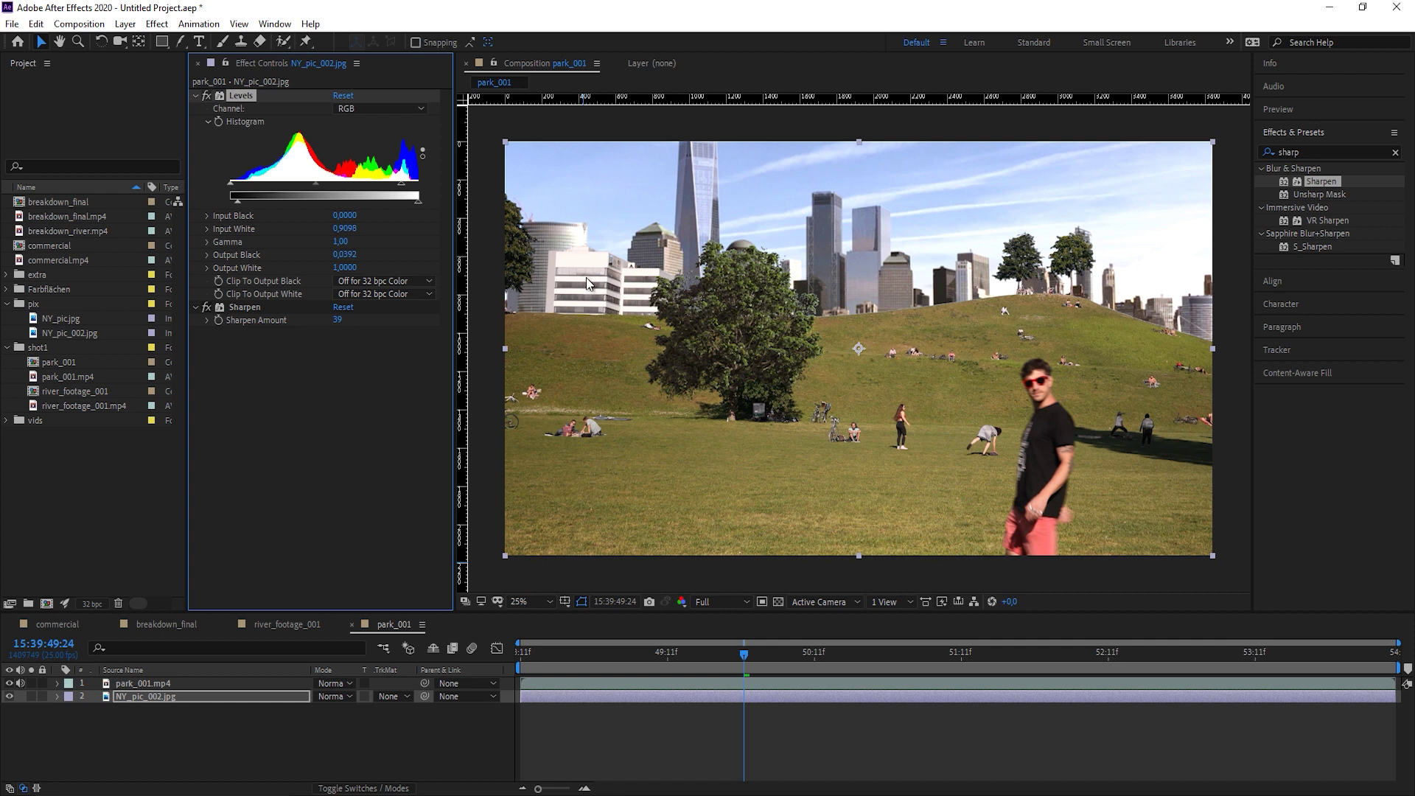
In the Keylight Screen Matte of park_001.mp4, set Screen Shrink/Grow to -2.1 and Screen Softness to 1.
scroll(954, 344, up, 1)
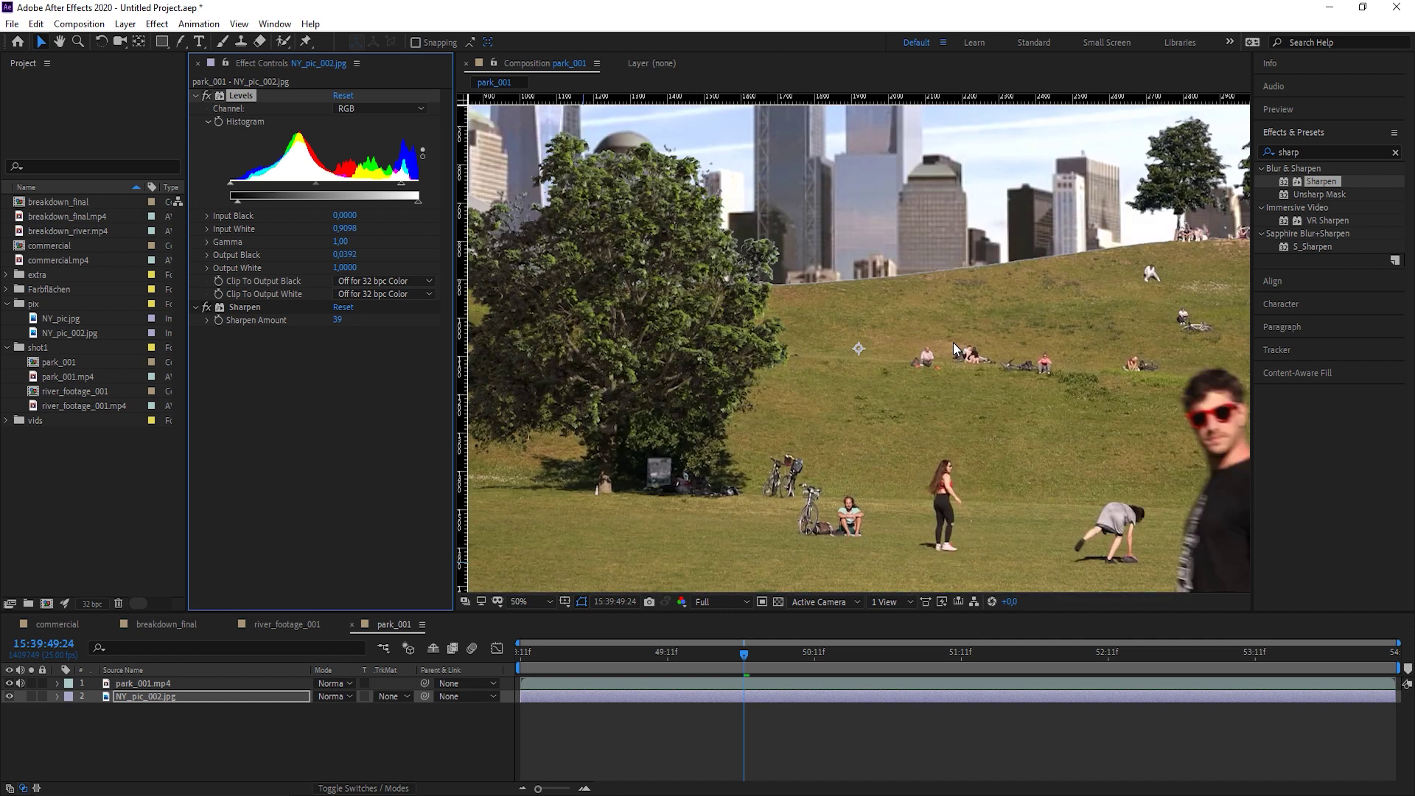
scroll(971, 262, up, 1)
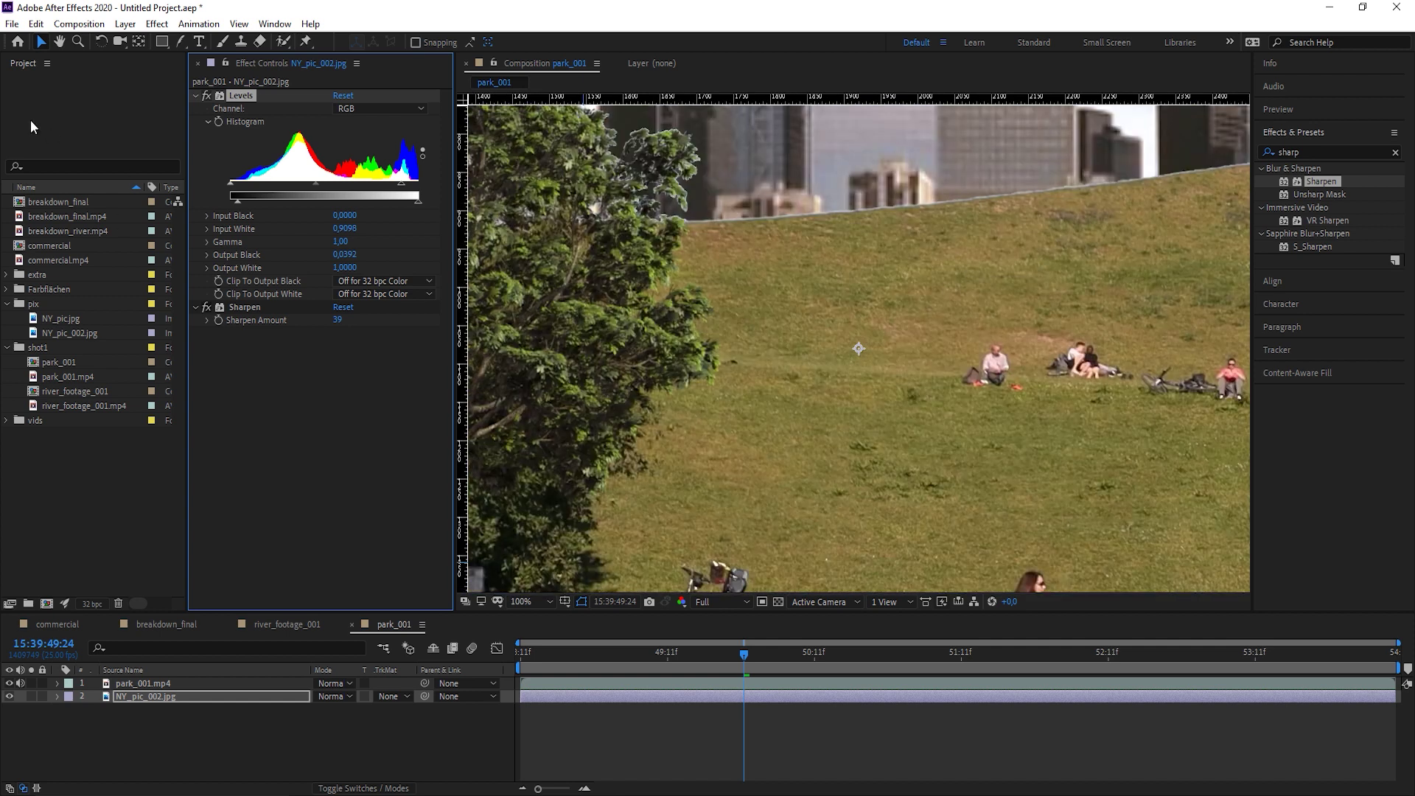
click(143, 683)
drag(338, 334, 323, 334)
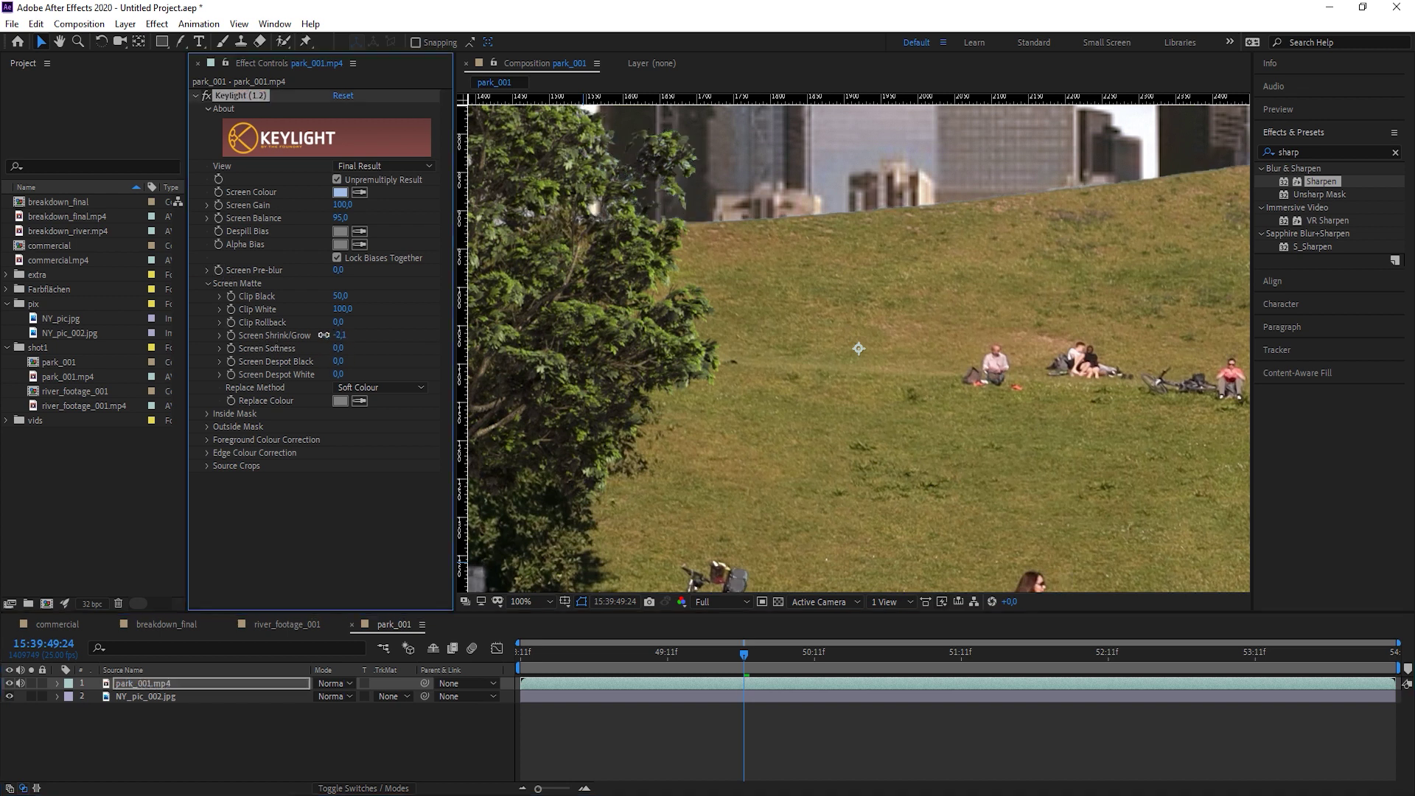
text(2)
click(314, 423)
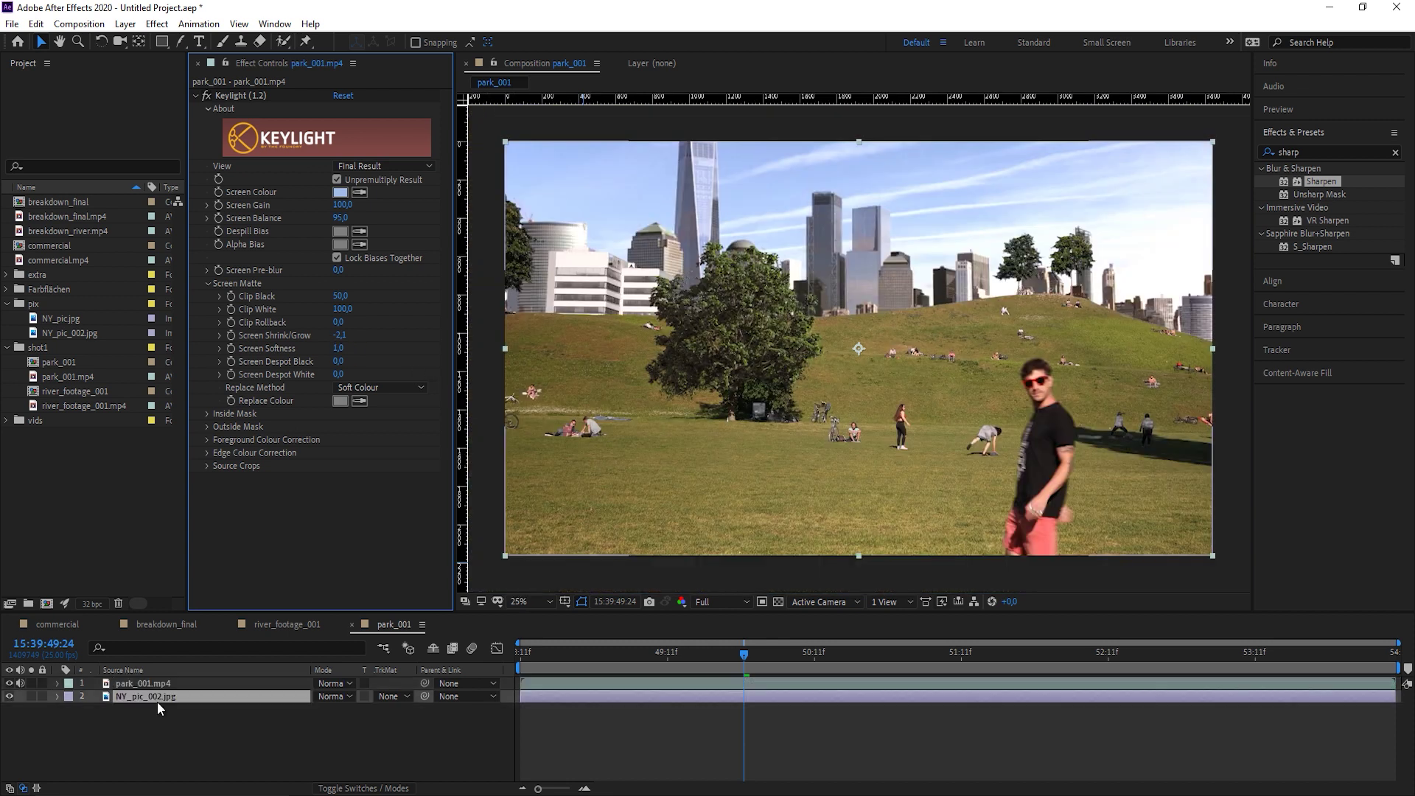
Set the Sharpen Amount of NY_pic_002.jpg to 47 and play back the composite.
click(158, 697)
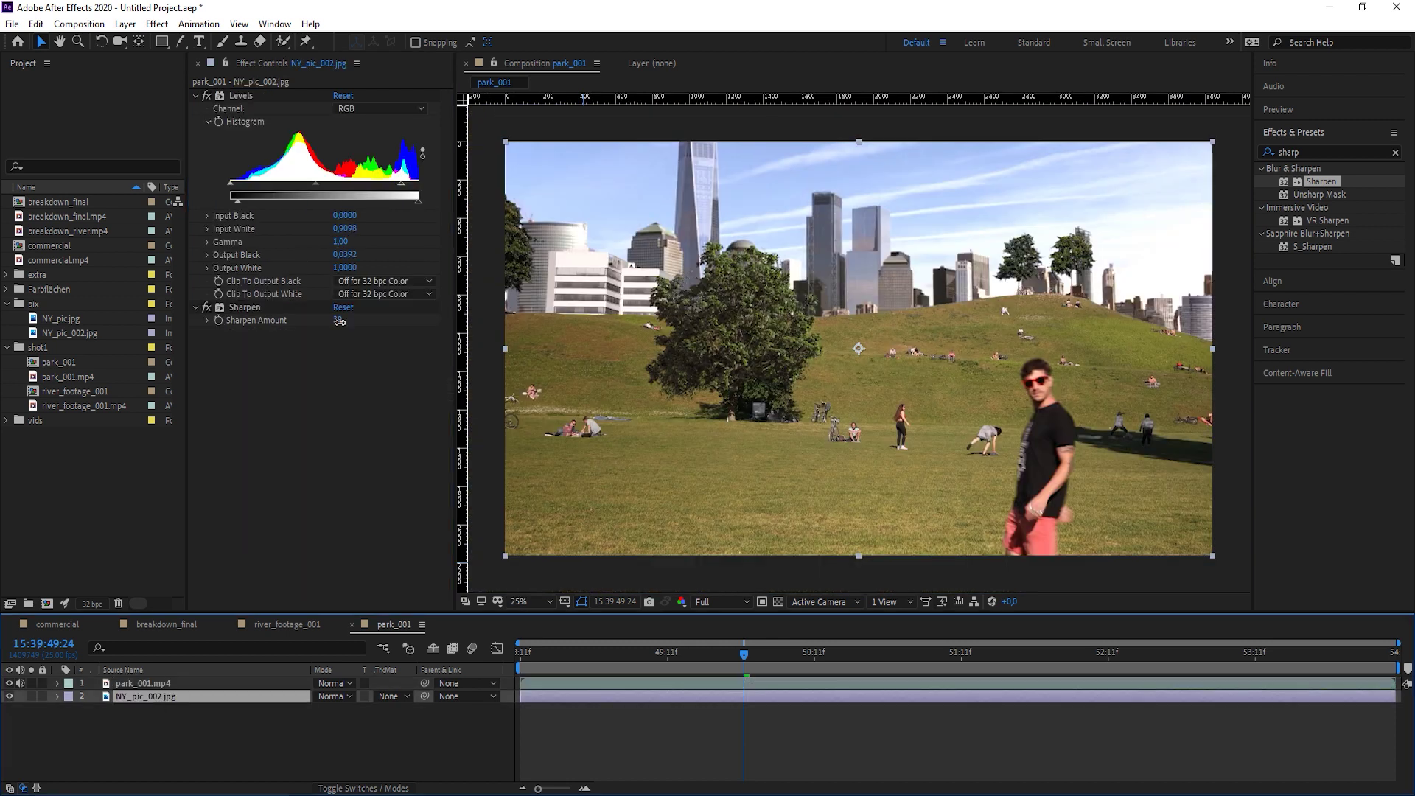
drag(341, 322, 316, 405)
key(space)
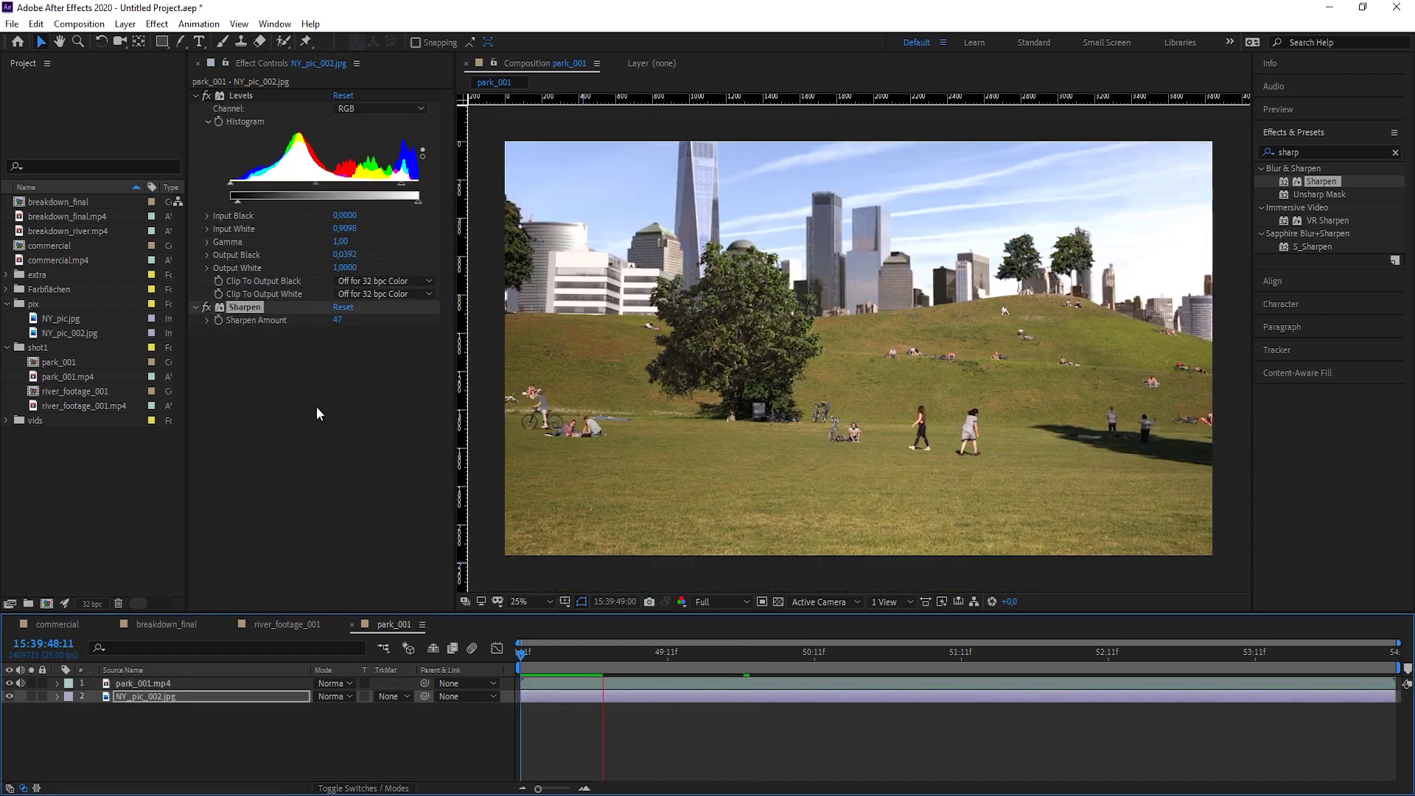